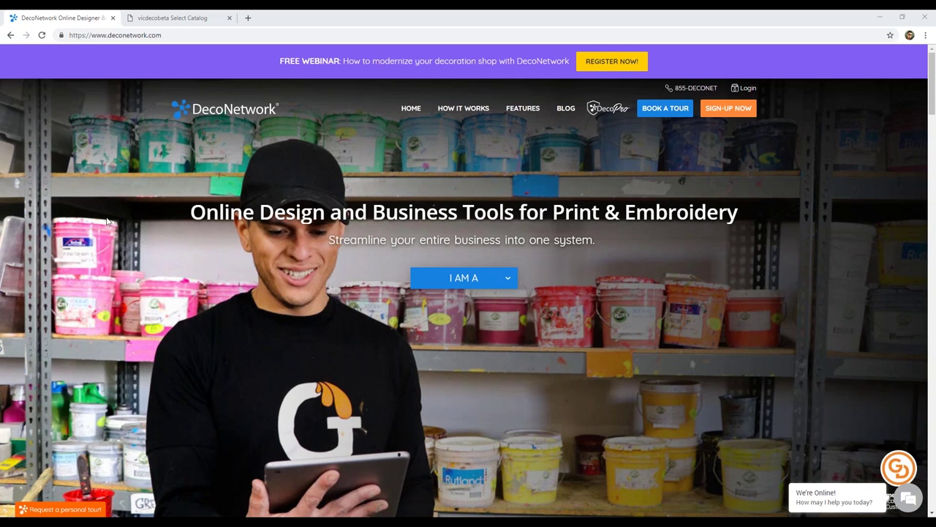
Review the supplier catalogs available on the Select Catalog page and check which SanMar brands are selected, leaving the selection as it is.
left_click(176, 20)
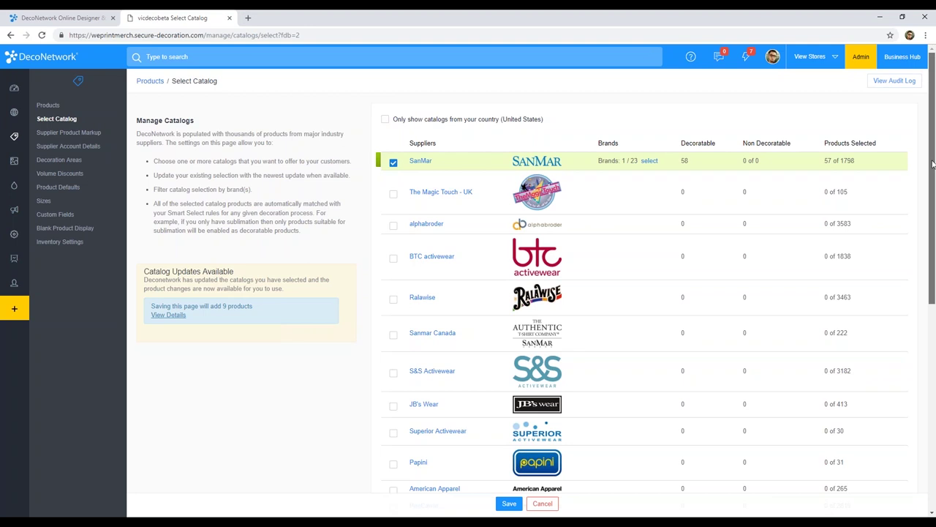
left_click_drag(933, 164, 931, 339)
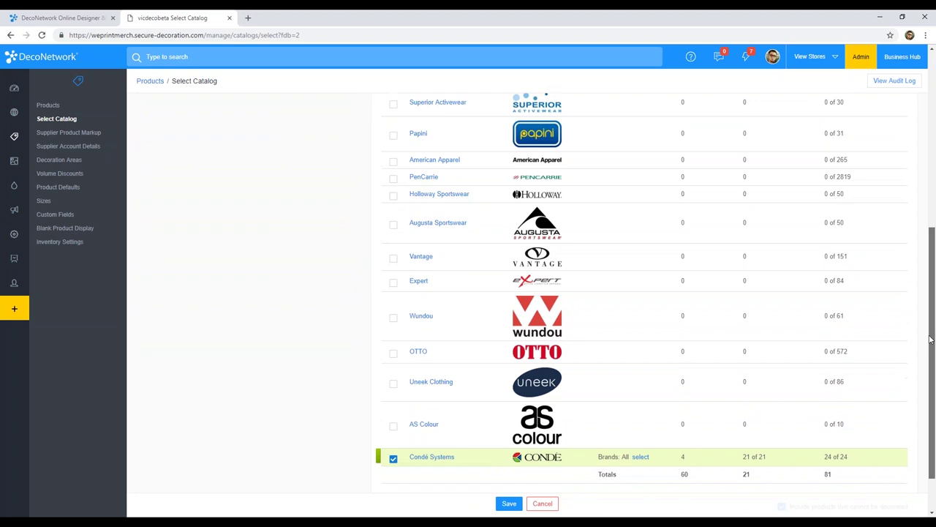
scroll(451, 154, "up", 5)
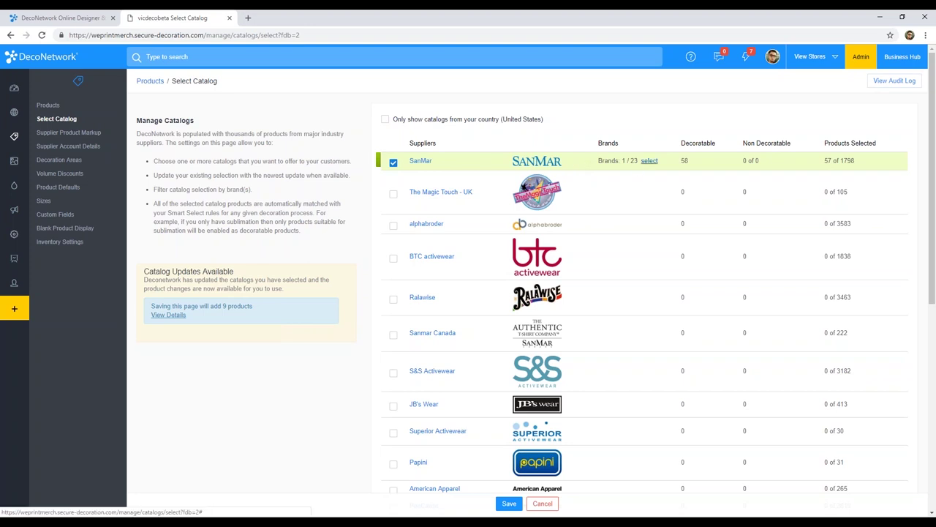
left_click(650, 161)
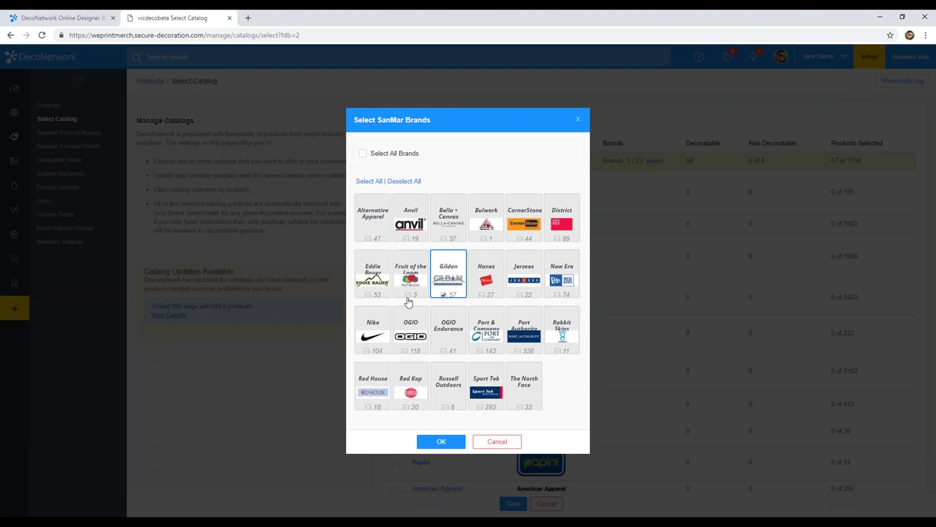
left_click(504, 446)
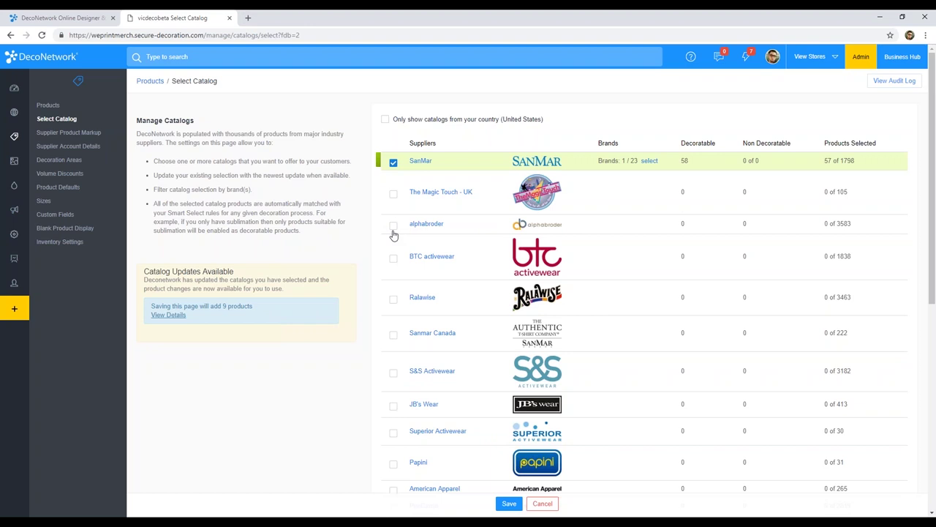
Enable the alphabroder catalog and try limiting its brands to Comfort Colors and Comfort Colors Drop Ship, discarding the brand changes.
left_click(393, 231)
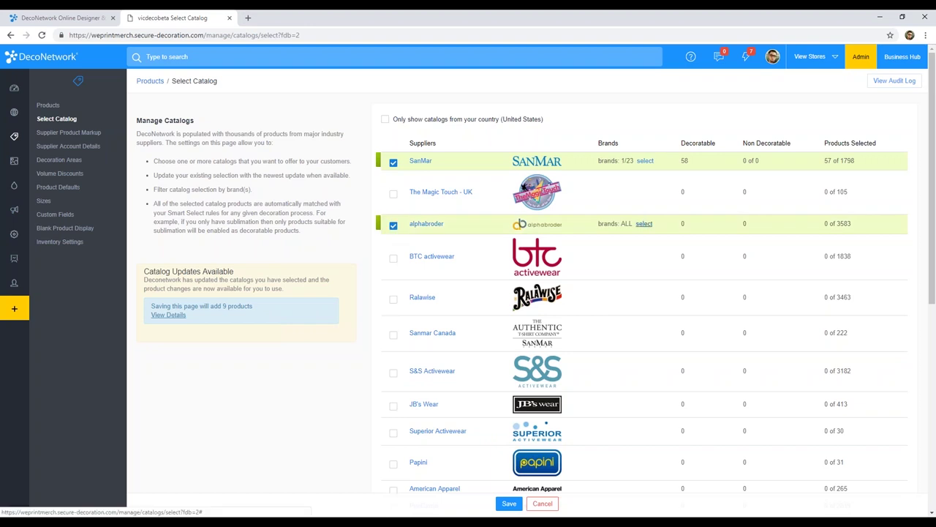
left_click(644, 223)
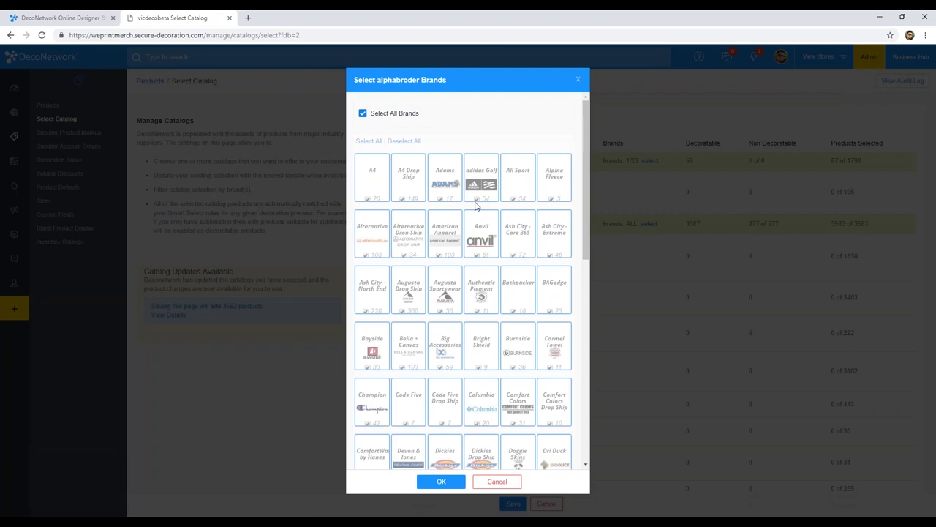
left_click(386, 118)
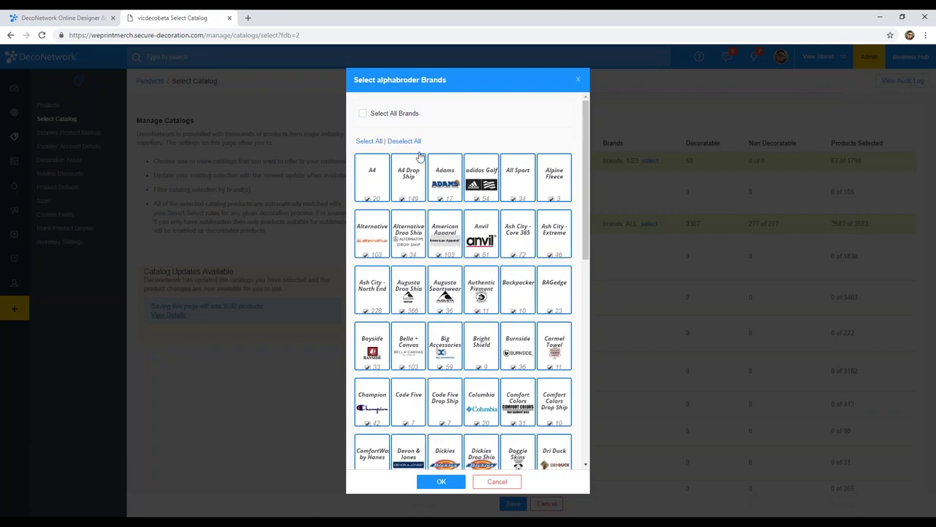
left_click(405, 142)
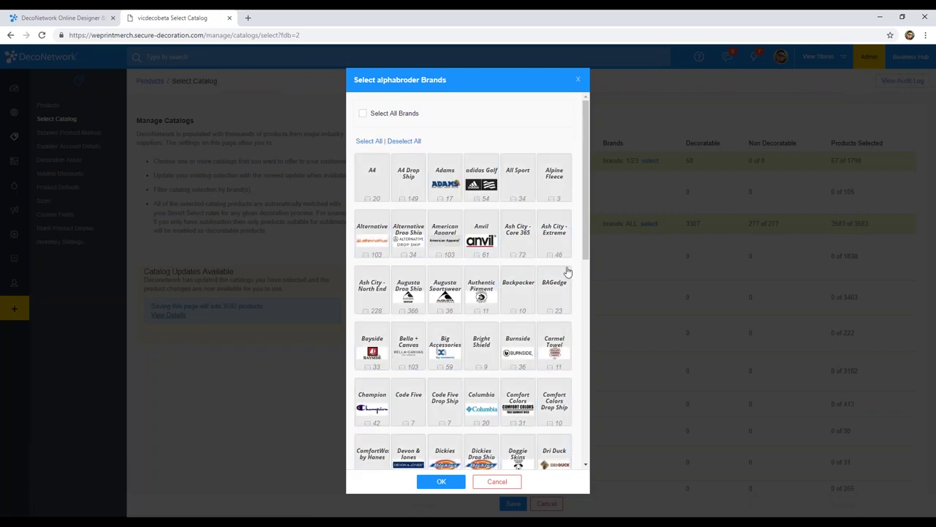
scroll(585, 267, "down", 2)
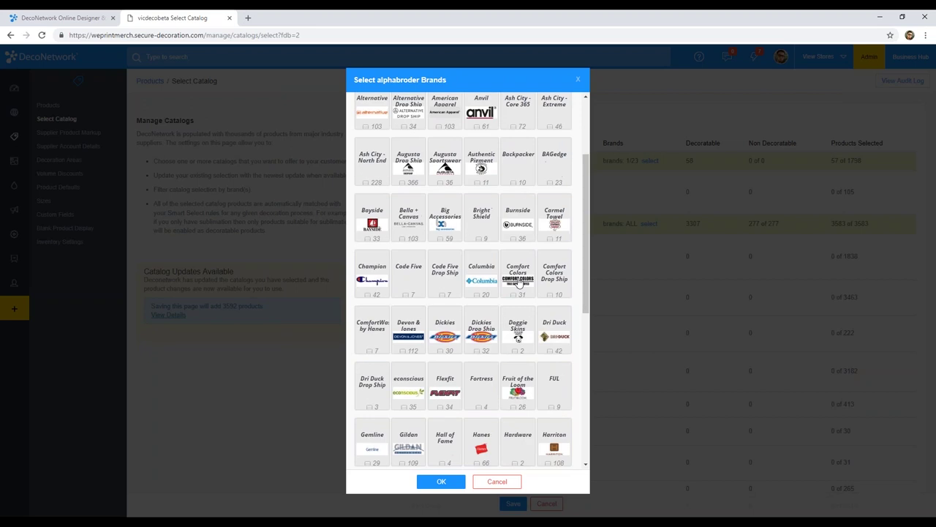
left_click(519, 282)
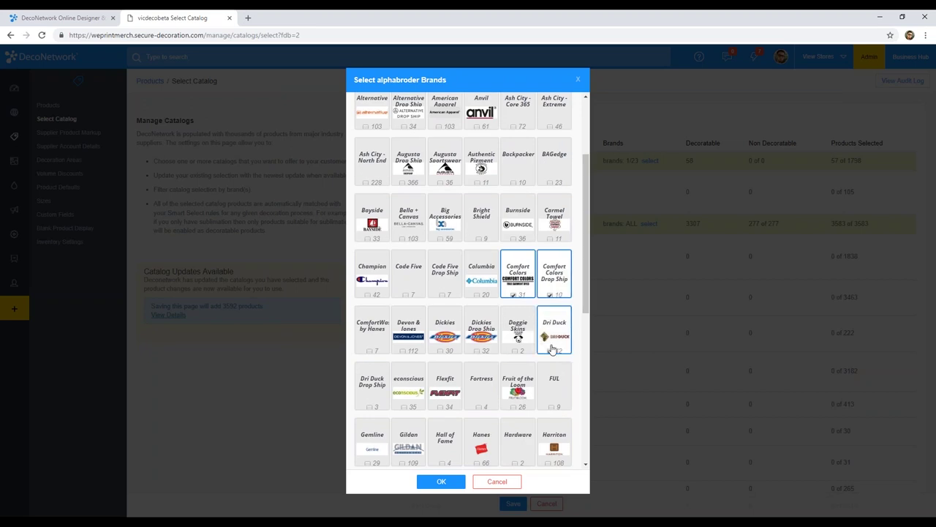
left_click(511, 295)
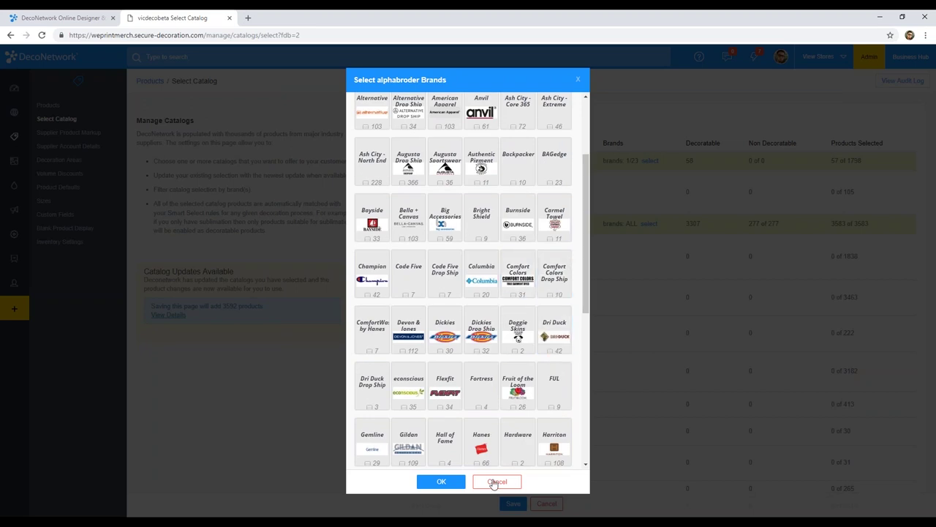
left_click(623, 190)
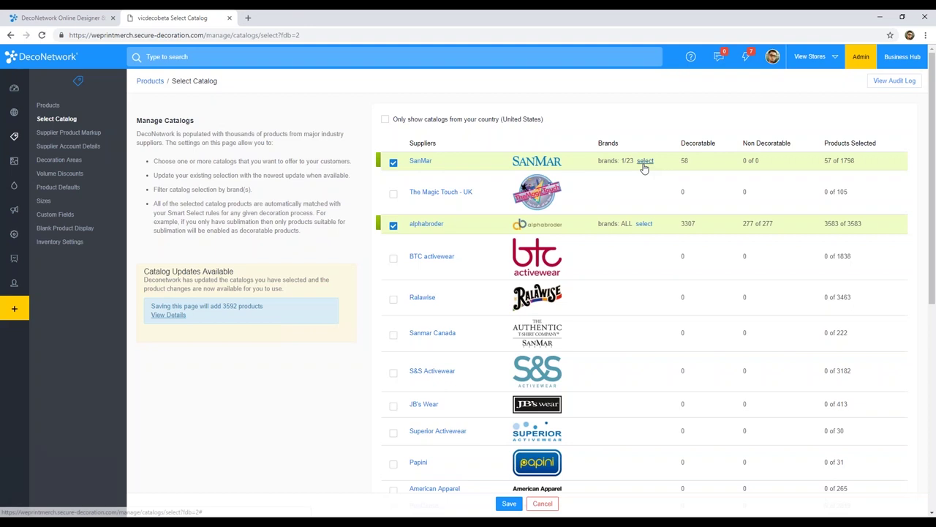
Check the SanMar brand selection and the remaining supplier catalogs, and deselect the alphabroder catalog.
left_click(649, 161)
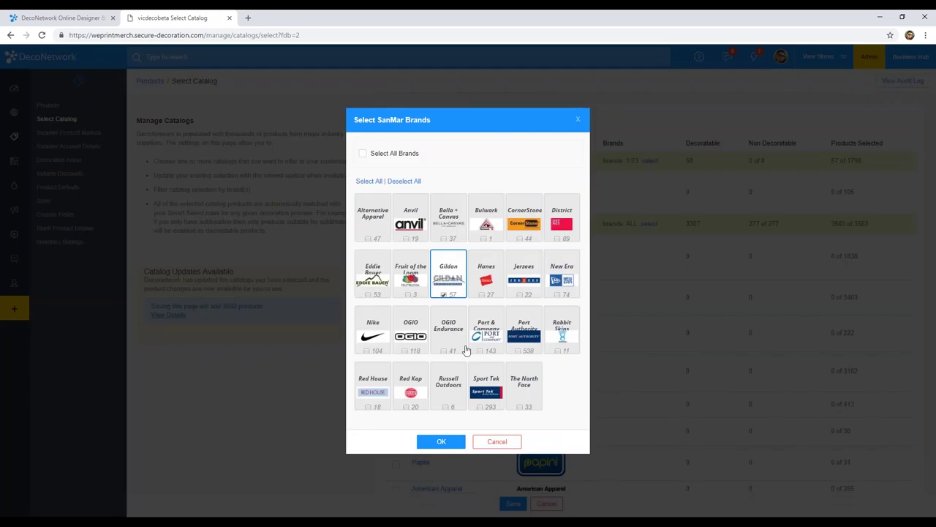
left_click(846, 387)
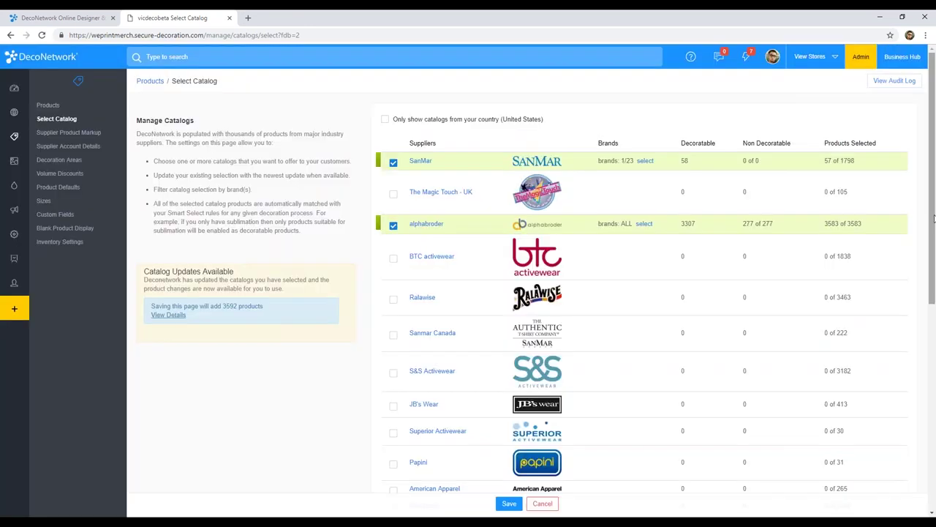
scroll(927, 338, "down", 3)
scroll(927, 338, "down", 5)
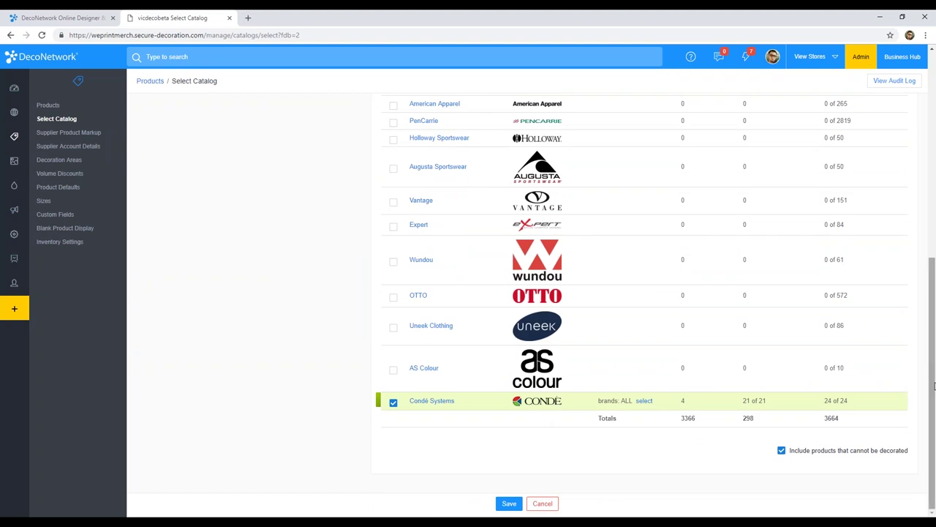
left_click_drag(933, 386, 934, 95)
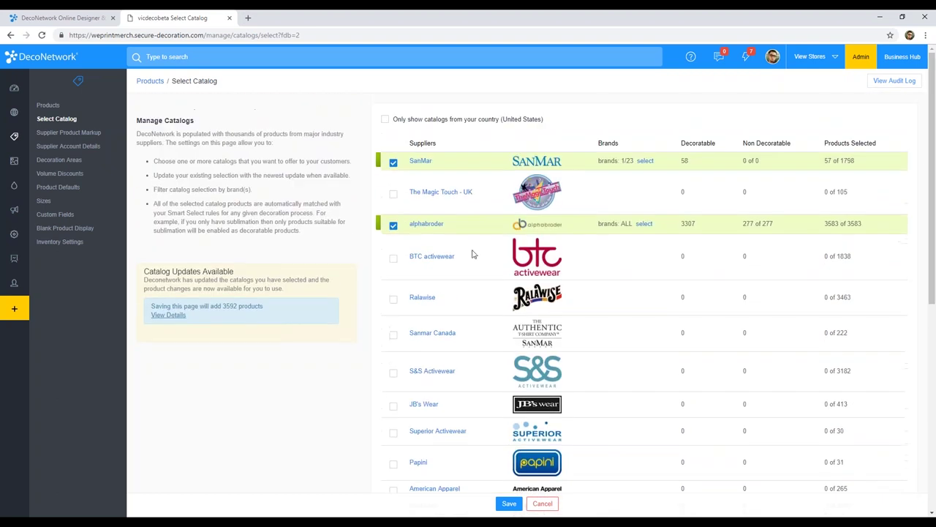
left_click(393, 224)
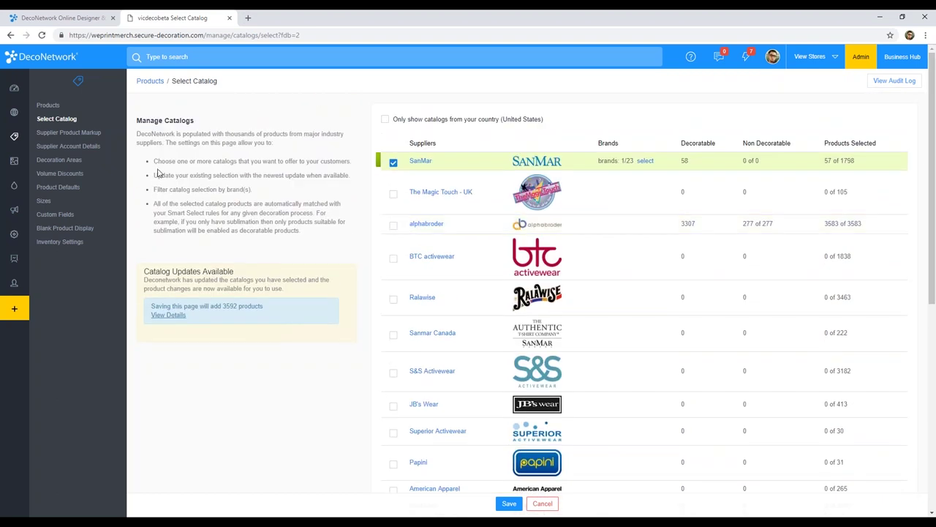
Open product 5V00L from the products list and review its general details, colors, and views and decoration areas.
left_click(50, 107)
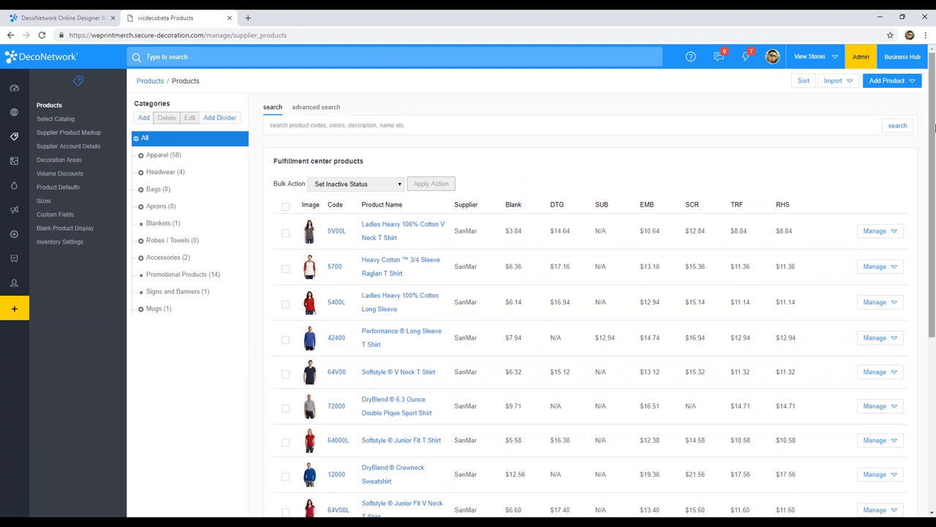
left_click_drag(935, 128, 934, 147)
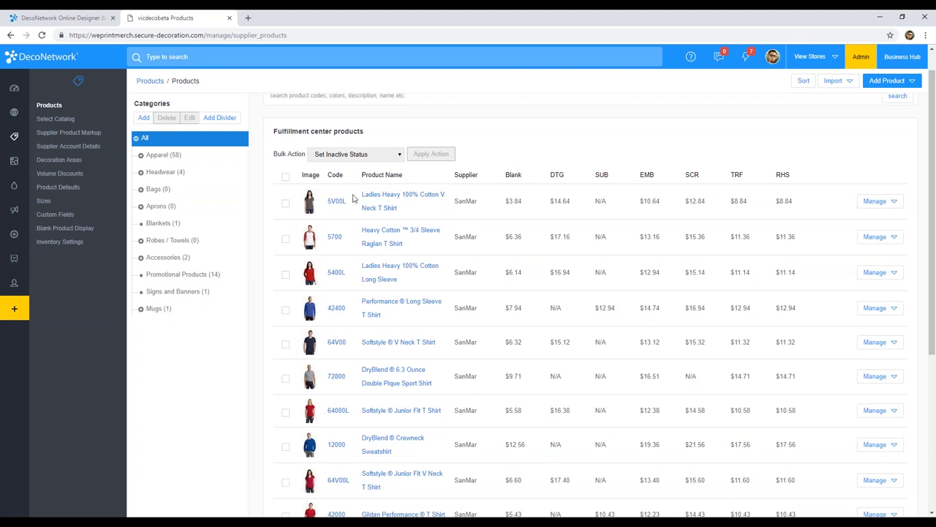
left_click(337, 201)
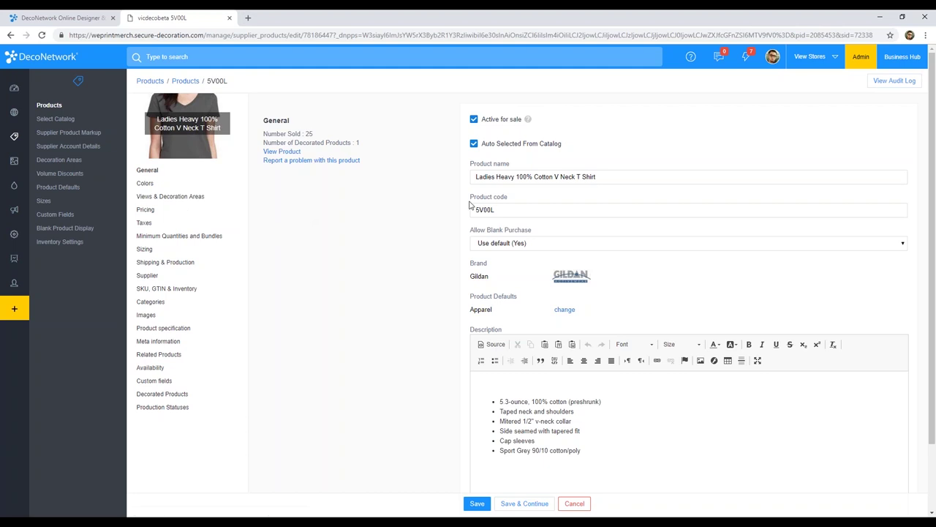
left_click_drag(469, 205, 507, 201)
left_click_drag(472, 196, 511, 202)
left_click(146, 183)
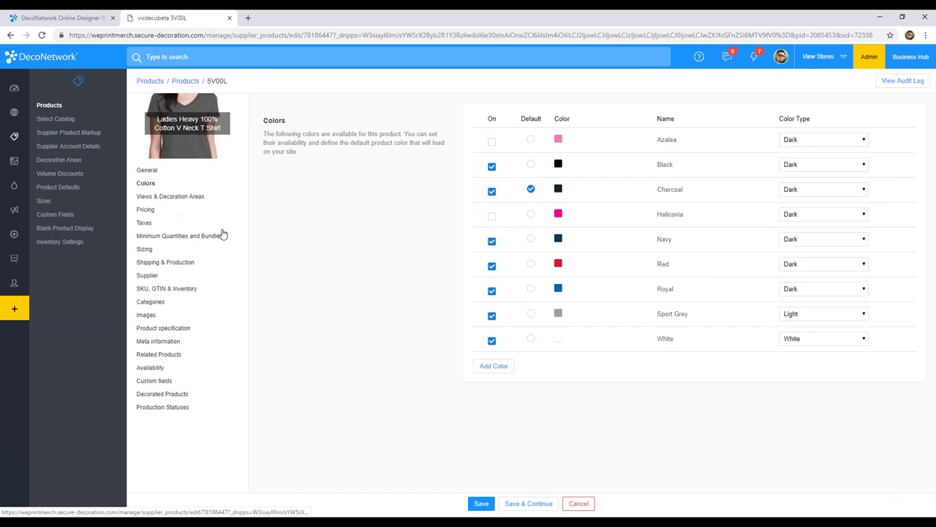
left_click(170, 196)
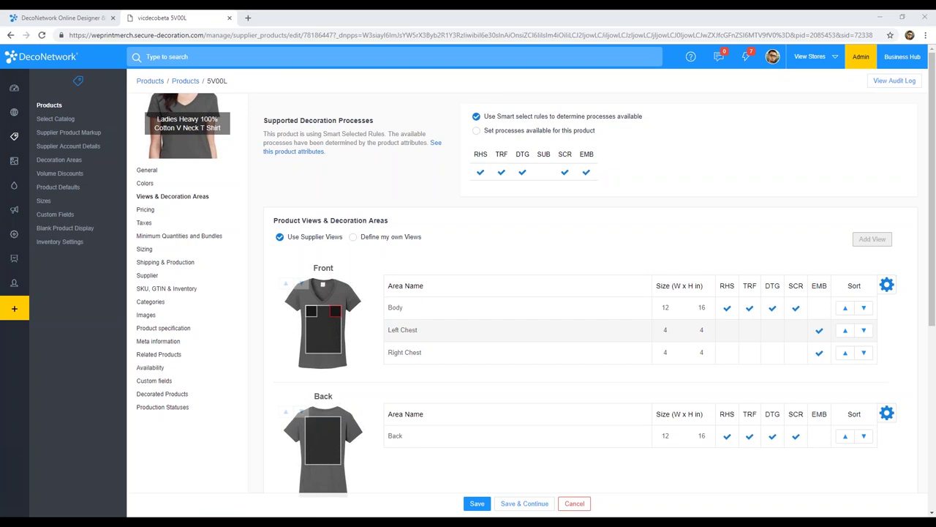
Switch the supplier product markup to tiered and add tiers starting at $5.00, $10.00, $15.00 and $20.00.
left_click(95, 134)
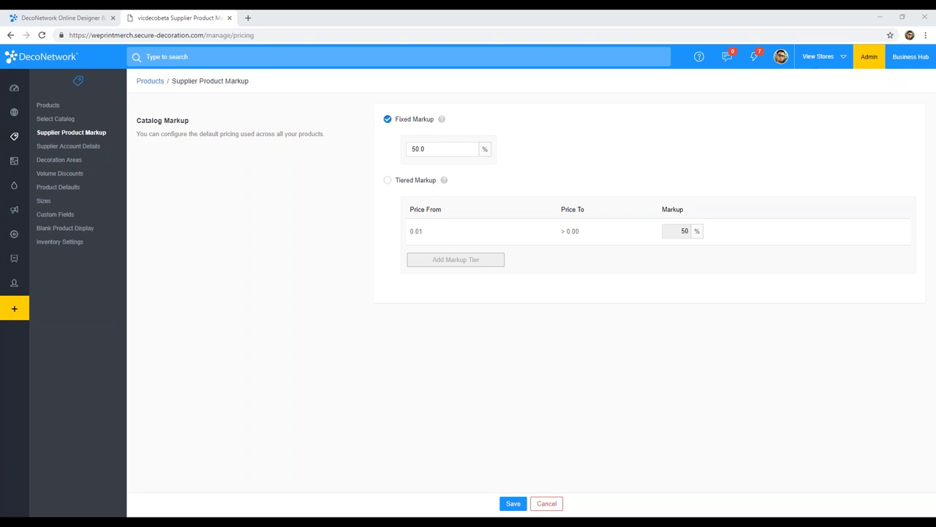
left_click(417, 181)
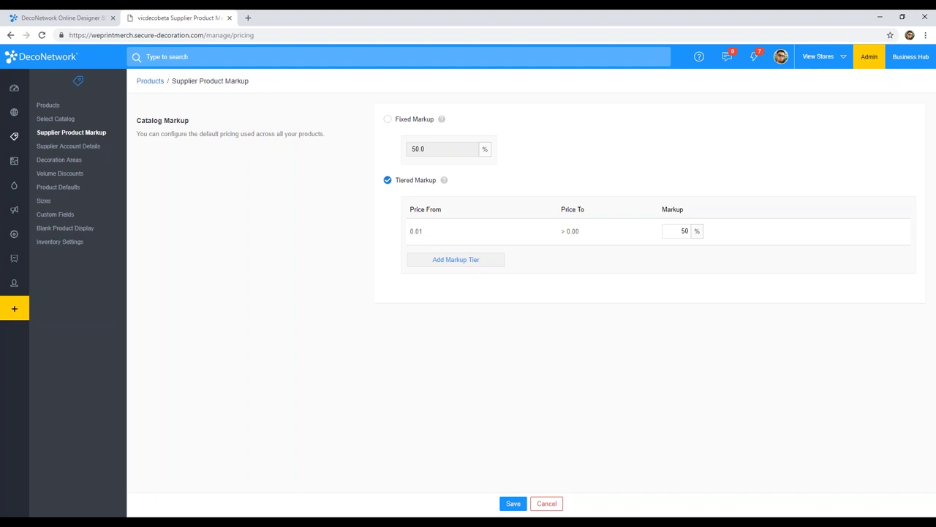
left_click(451, 260)
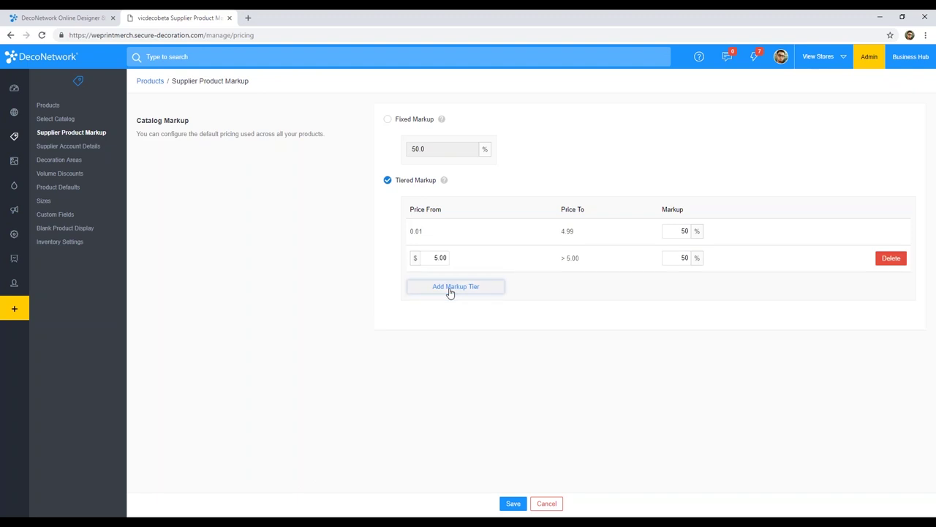
left_click(451, 288)
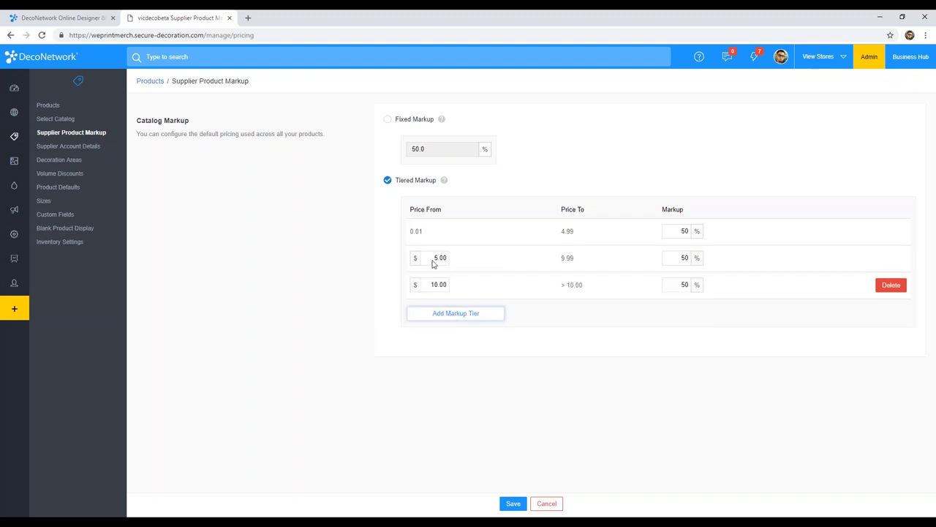
left_click(462, 319)
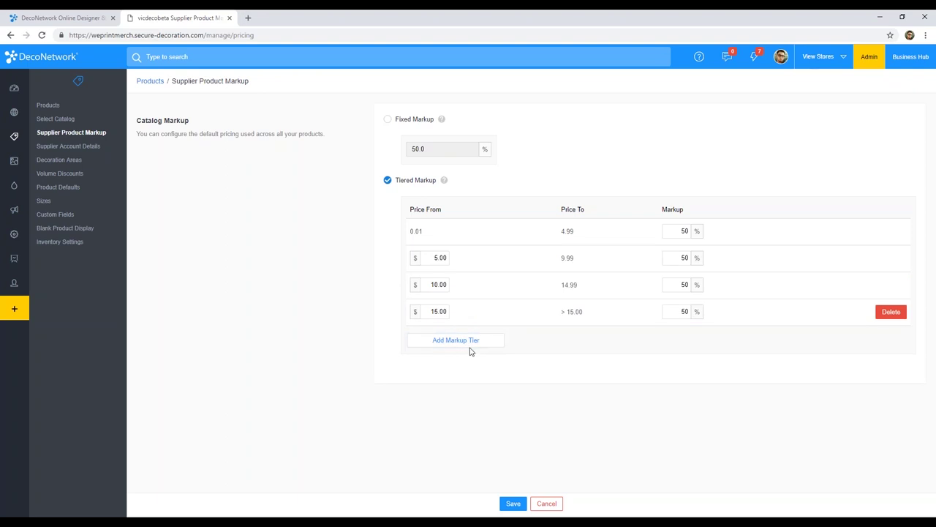
left_click(472, 343)
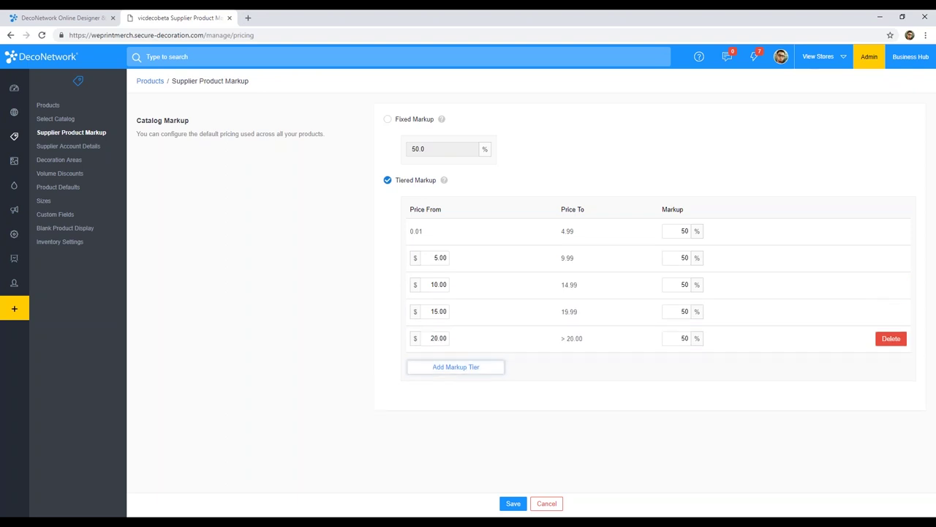
Set the markup of the lowest price tier to 120% and add a tier starting at $25.00.
double_click(674, 234)
type("120")
left_click(682, 257)
left_click(478, 363)
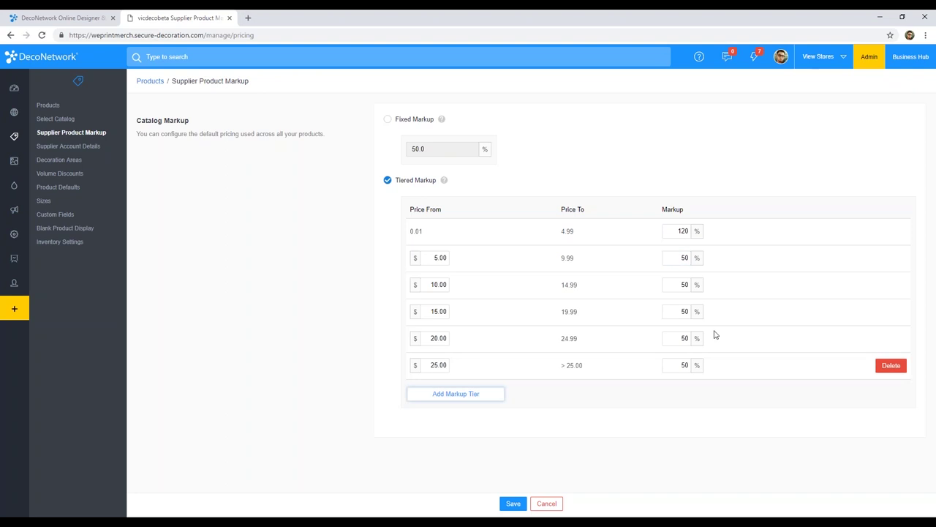
Set the markup to 30% for the $25.00 tier, 80% for the $5.00 tier and 35% for the $20.00 tier.
left_click(682, 257)
double_click(682, 257)
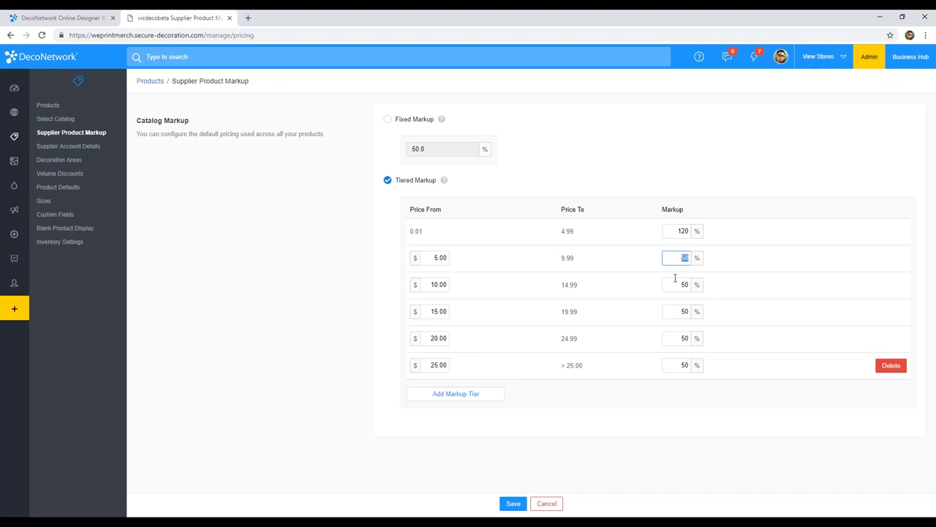
double_click(680, 366)
type("30")
double_click(678, 259)
type("80")
double_click(676, 337)
type("35")
Set the markup to 50% for the $15.00 tier and 60% for the $10.00 tier.
double_click(678, 313)
type("40")
double_click(678, 313)
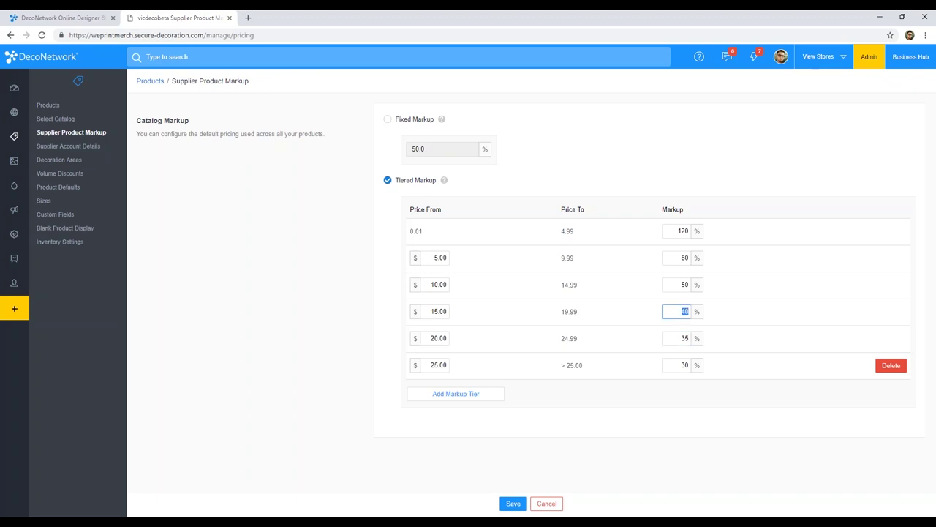
double_click(681, 286)
type("60")
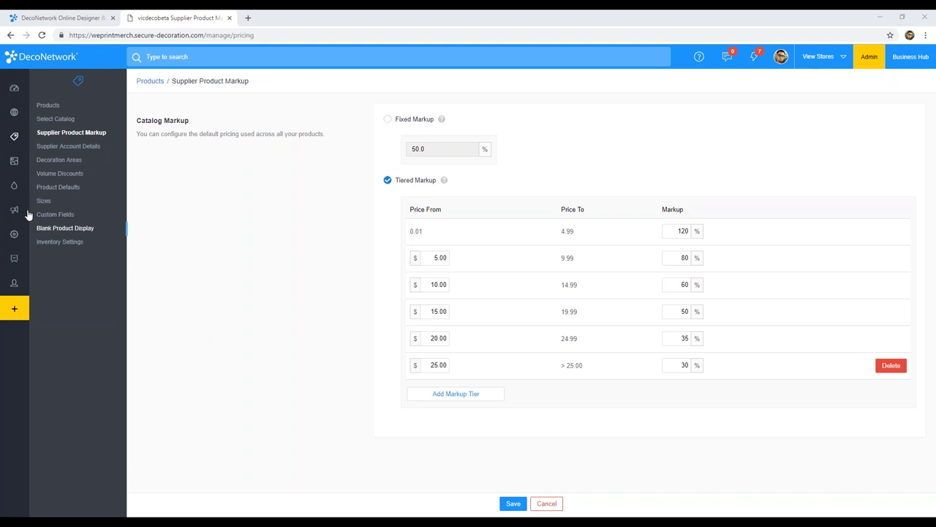
Open the list of decoration processes to view their current settings.
mouse_move(35, 183)
mouse_move(29, 204)
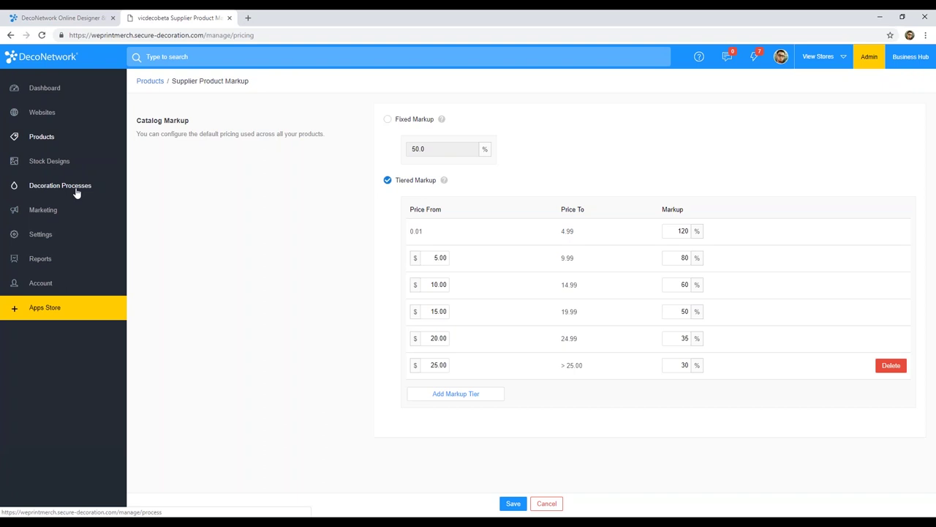
left_click(76, 190)
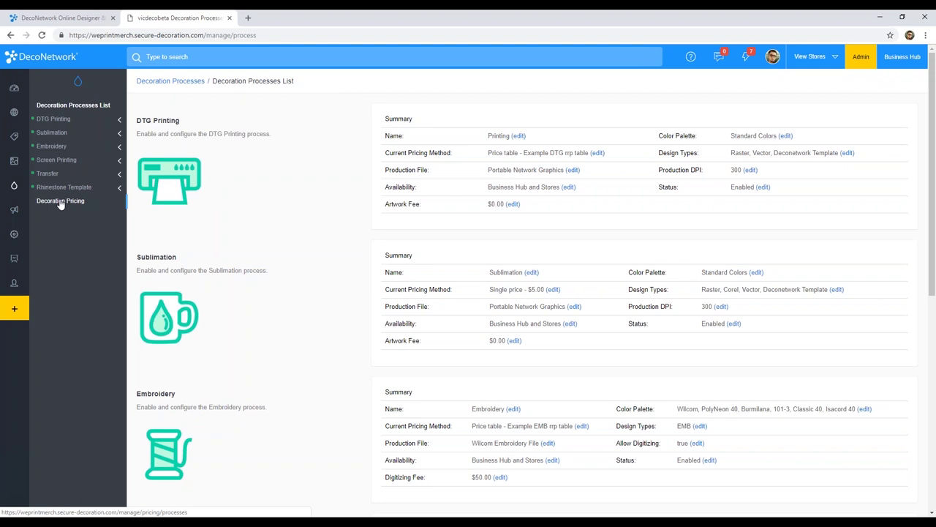
Open the decoration pricing settings and examine the pricing methods available for DTG Printing, keeping Price table selected.
left_click(65, 162)
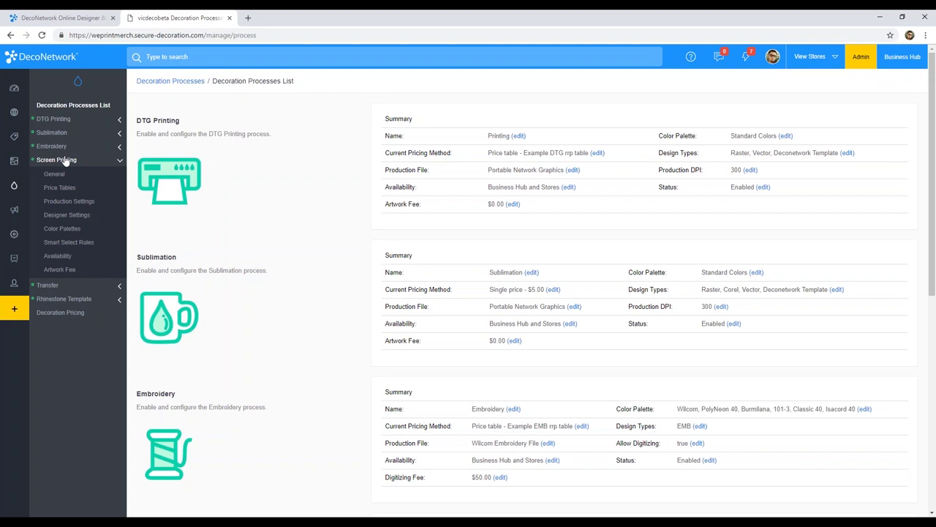
left_click(79, 315)
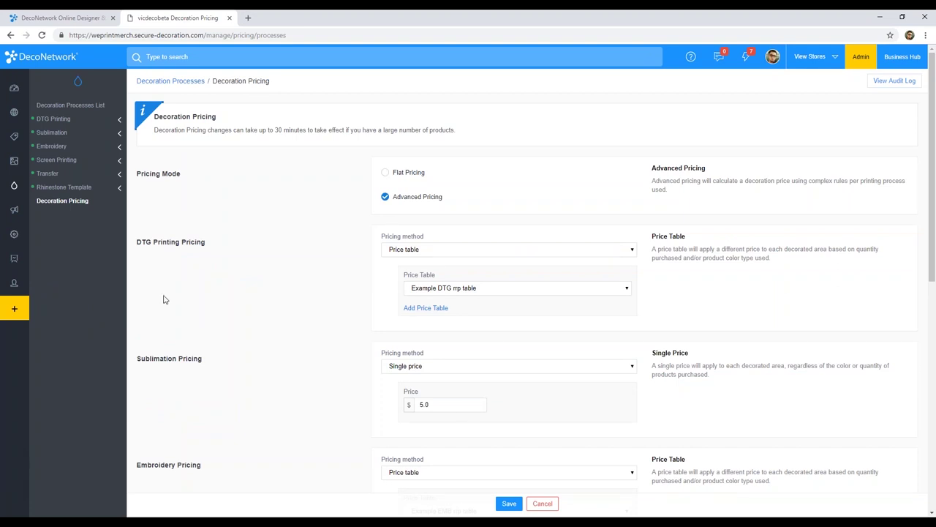
scroll(232, 309, "down", 1)
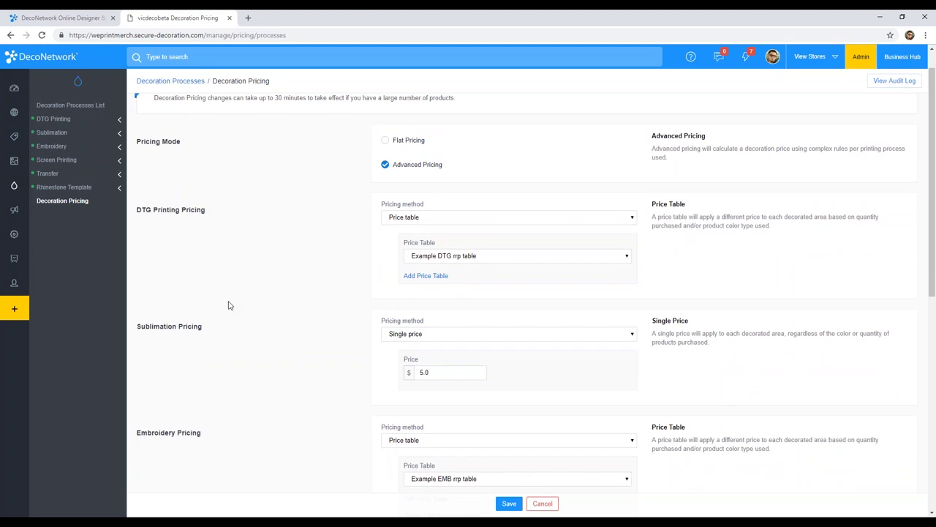
scroll(228, 305, "down", 1)
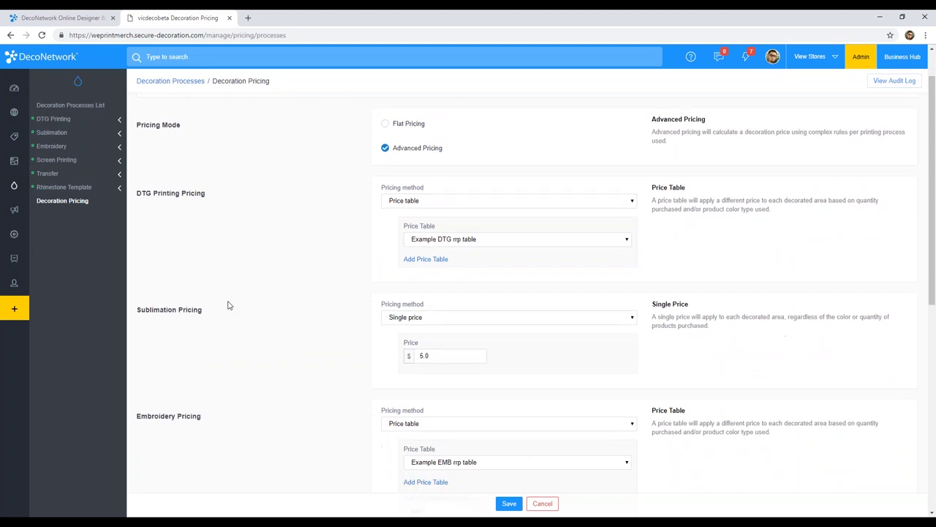
left_click(428, 202)
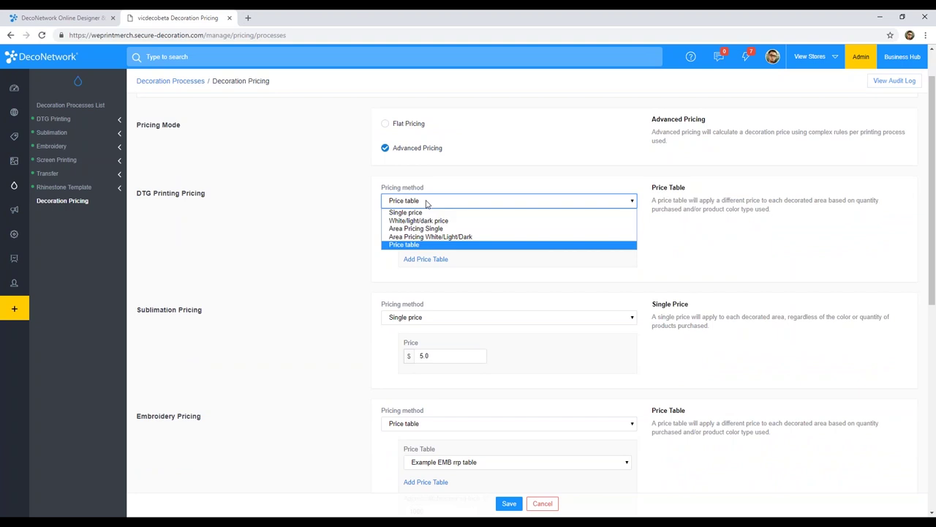
left_click(428, 246)
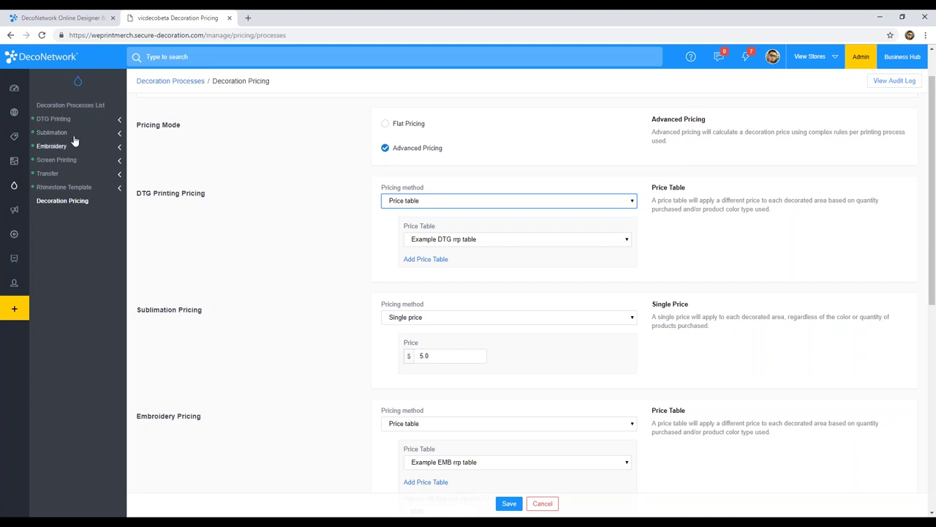
Open the Screen-print price table under Screen Printing and examine its White Base Pricing options and extra charge row.
left_click(80, 161)
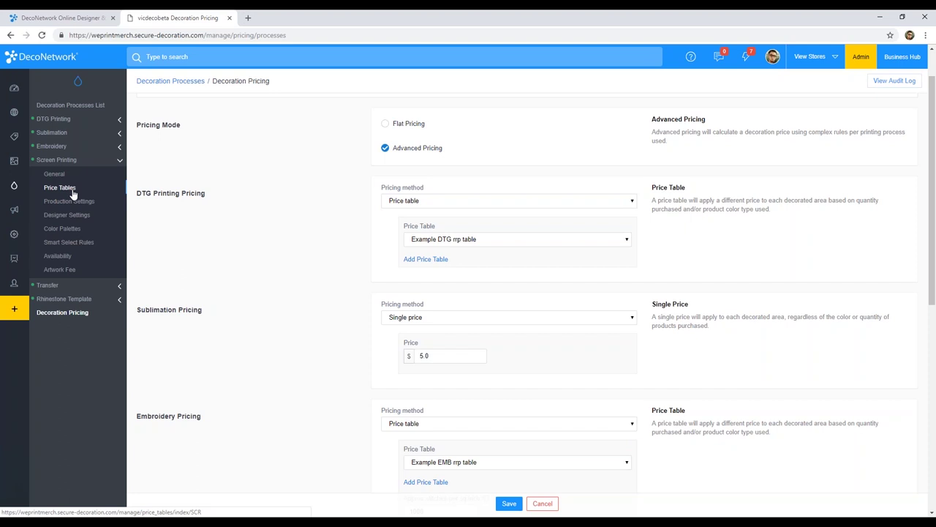
left_click(72, 189)
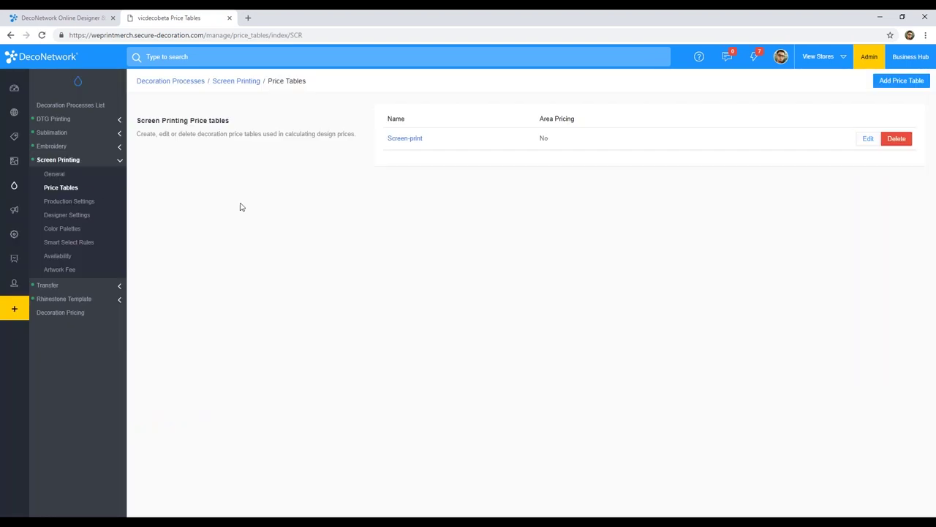
left_click(408, 143)
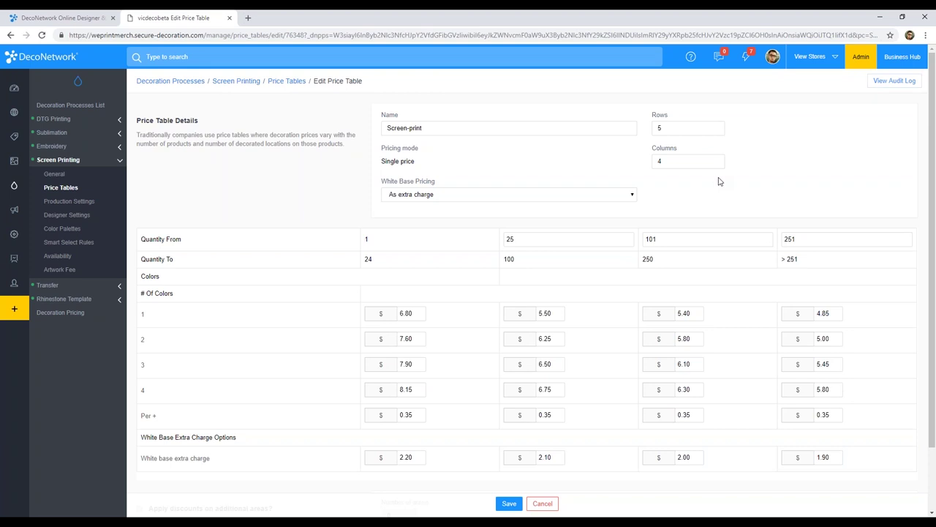
left_click(571, 196)
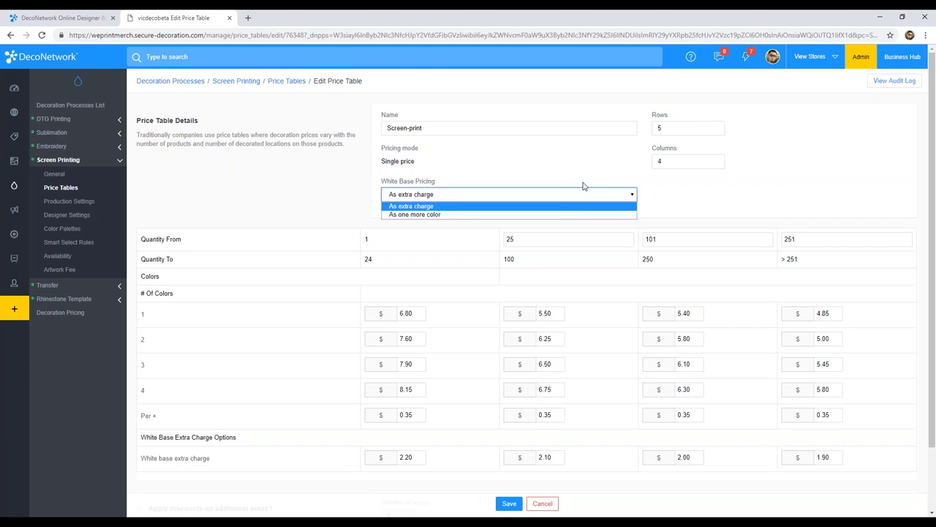
left_click(583, 190)
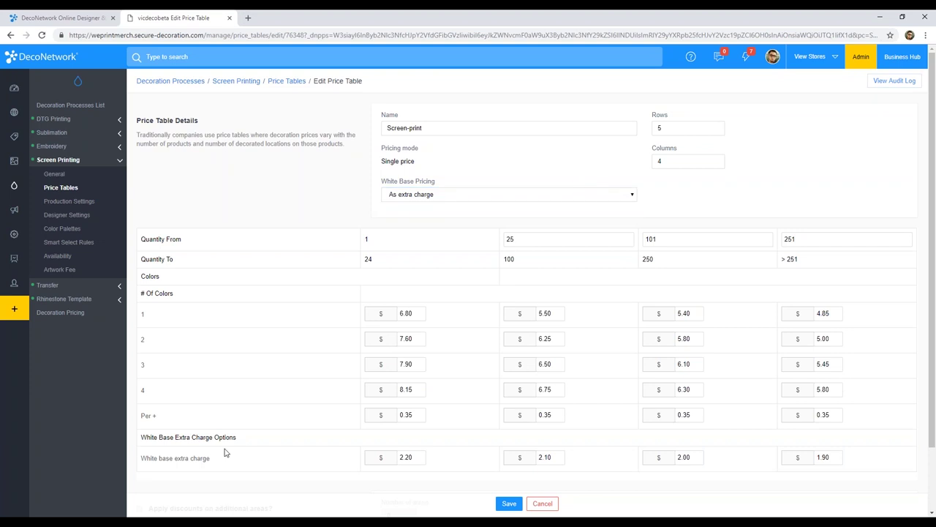
left_click_drag(140, 458, 212, 457)
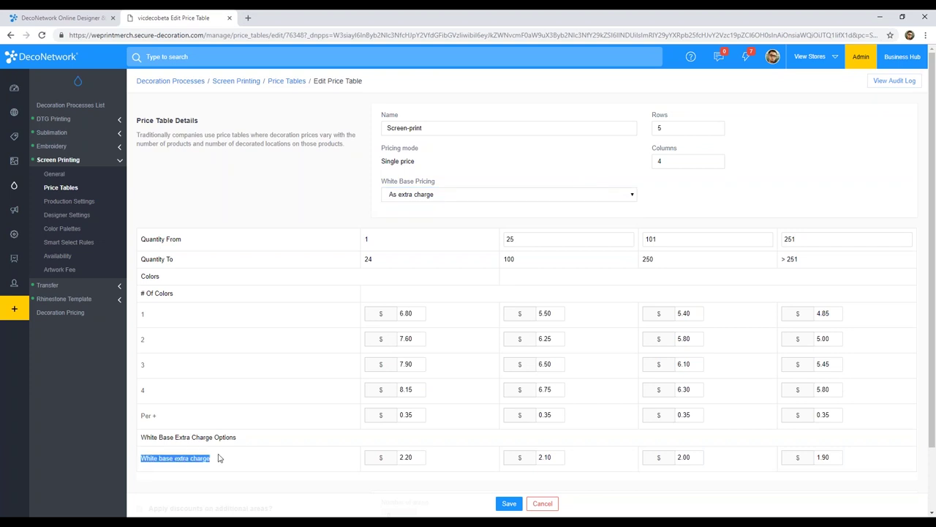
Open the Embroidery price table Example EMB rrp table and examine its quantity ranges, stitch ranges and first price.
left_click(110, 146)
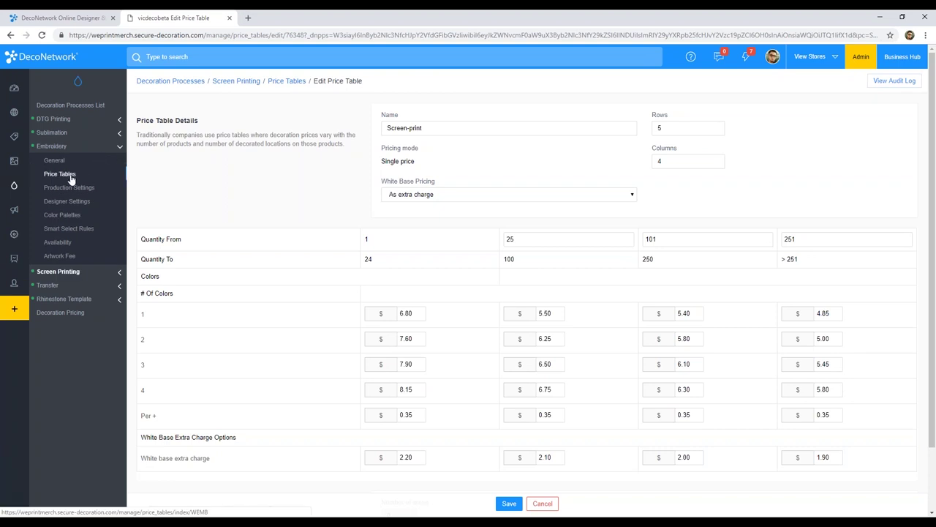
left_click(71, 178)
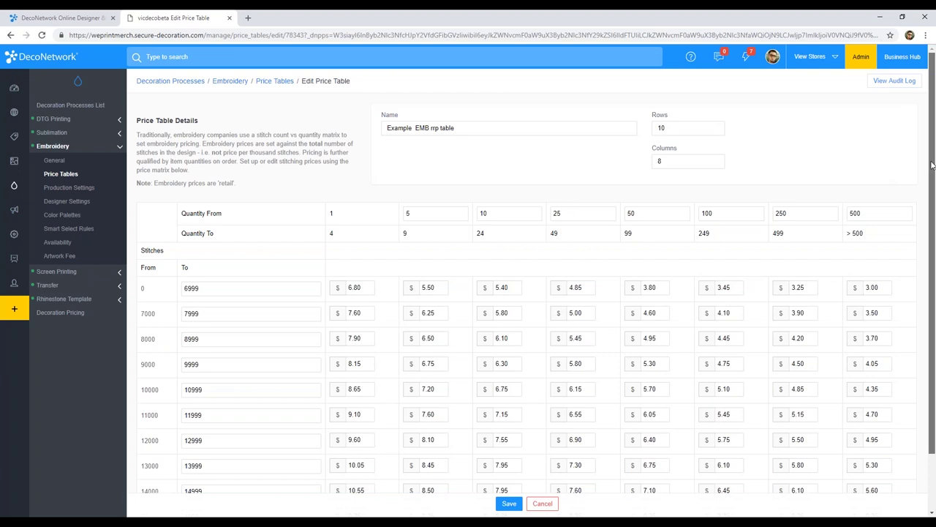
left_click_drag(932, 171, 932, 221)
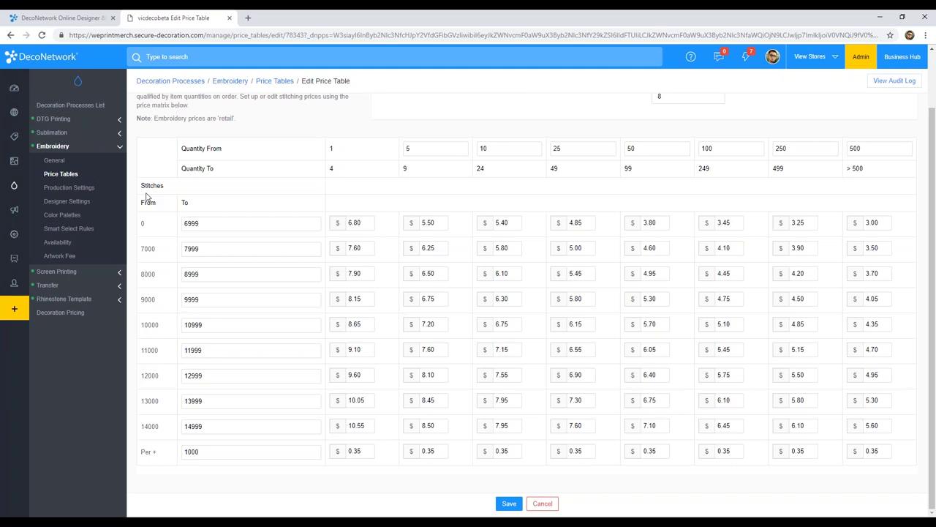
left_click_drag(185, 149, 244, 153)
triple_click(208, 169)
left_click(327, 155)
double_click(331, 168)
left_click_drag(188, 224, 220, 231)
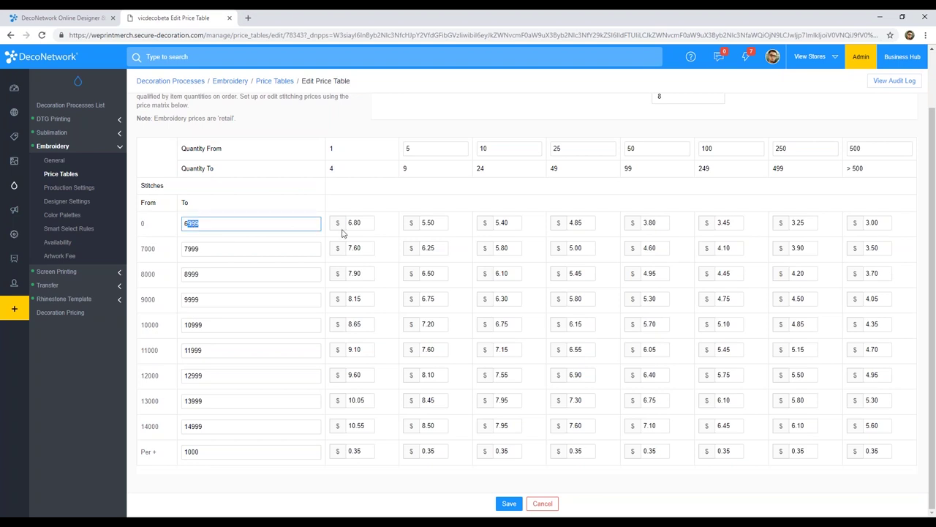
left_click_drag(352, 223, 362, 224)
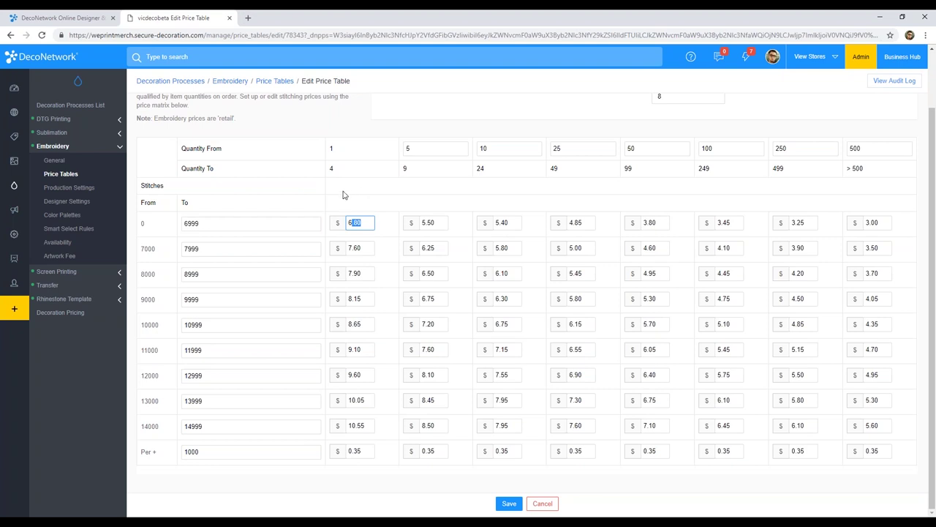
Examine individual embroidery prices, including the one for 11000 to 11999 stitches at quantities of 250 to 499.
double_click(358, 273)
key("Tab")
key("Tab")
key("Tab")
left_click(801, 350)
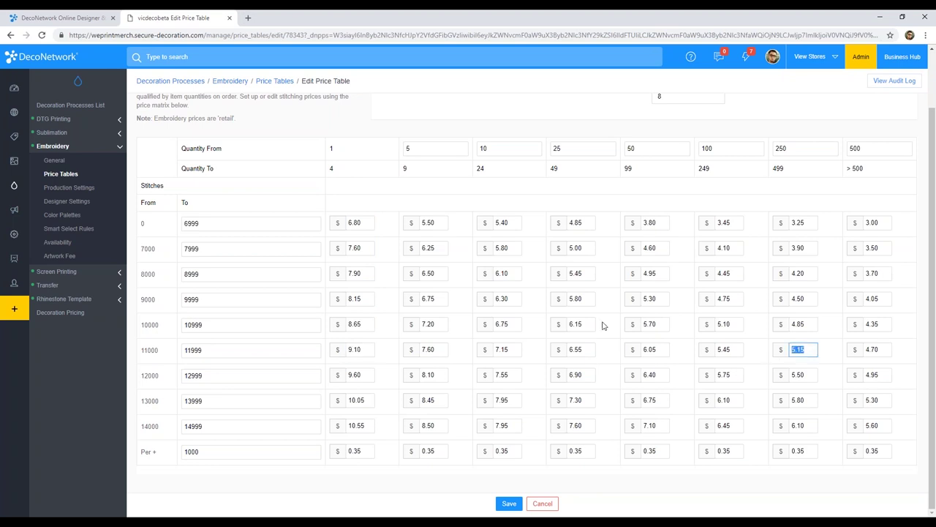
left_click(780, 148)
key("Tab")
left_click(803, 352)
left_click(799, 349)
double_click(798, 350)
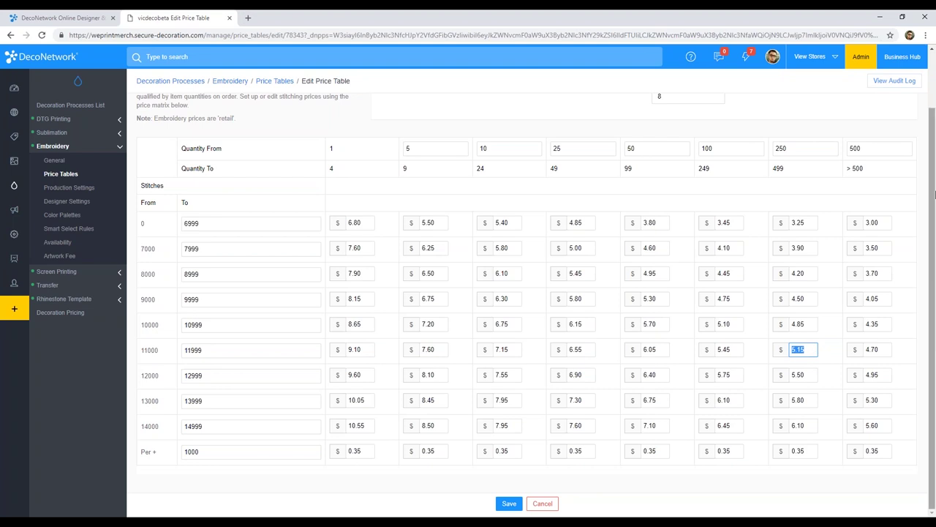
Resize the embroidery price table to 5 rows and 5 columns.
scroll(934, 73, "up", 2)
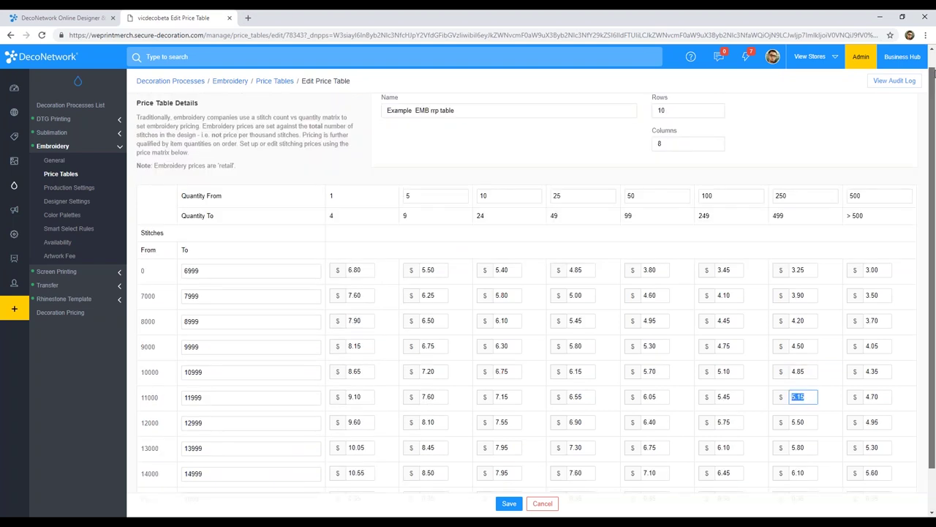
double_click(658, 125)
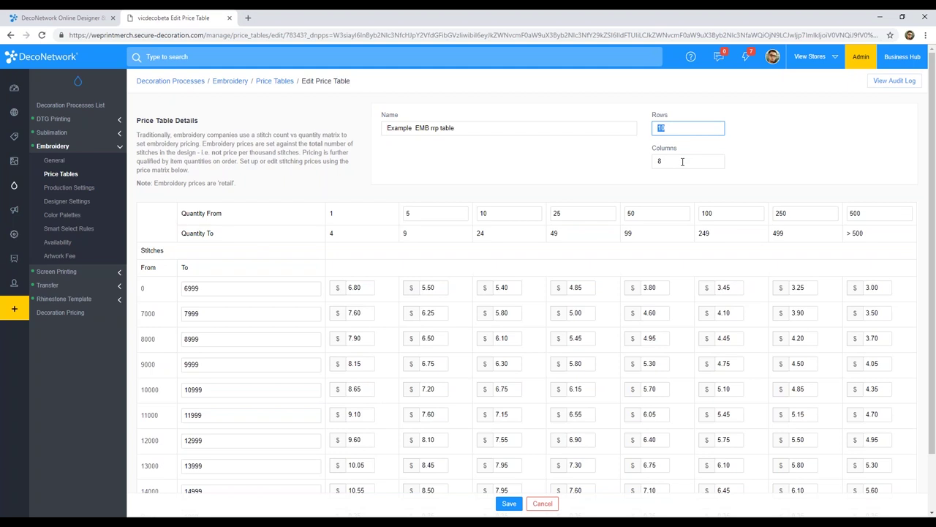
type("5")
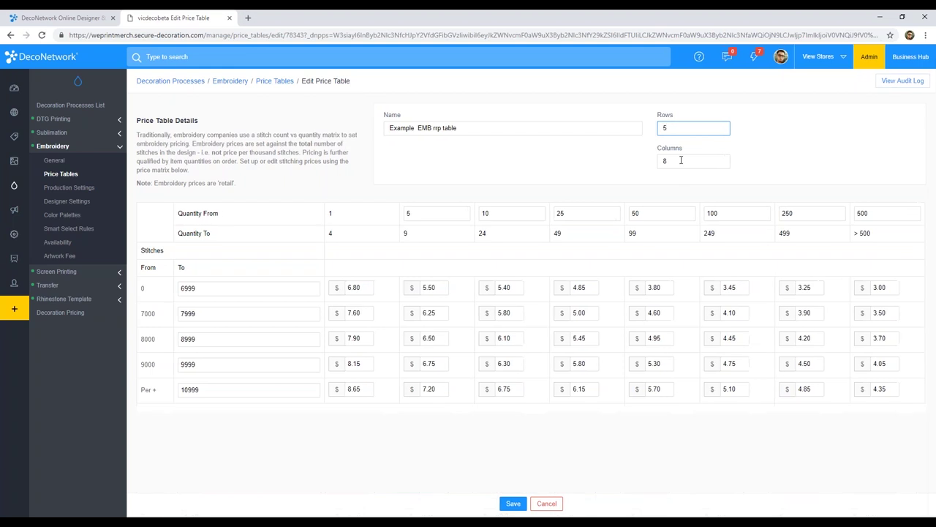
double_click(669, 161)
type("5")
left_click(604, 165)
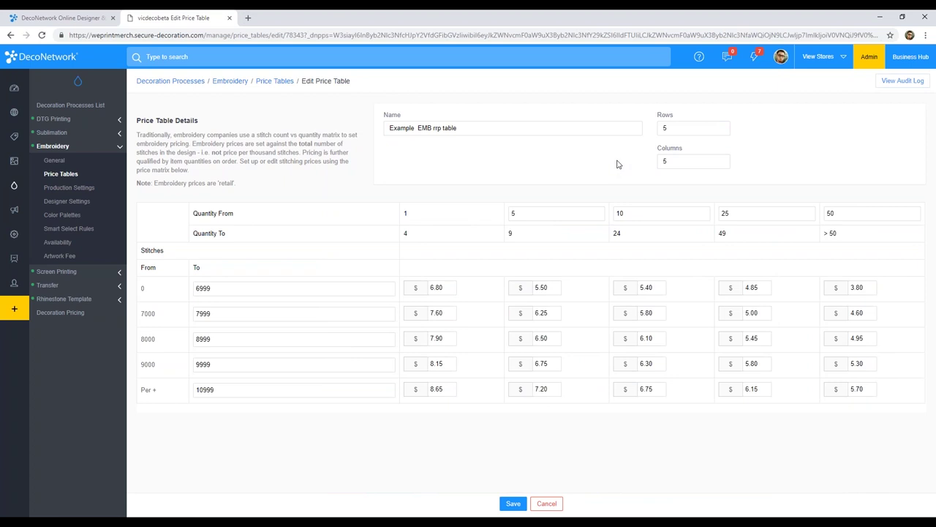
Expand the embroidery price table to 15 rows and 10 columns and look through its stitch ranges.
double_click(664, 128)
type("15")
double_click(664, 162)
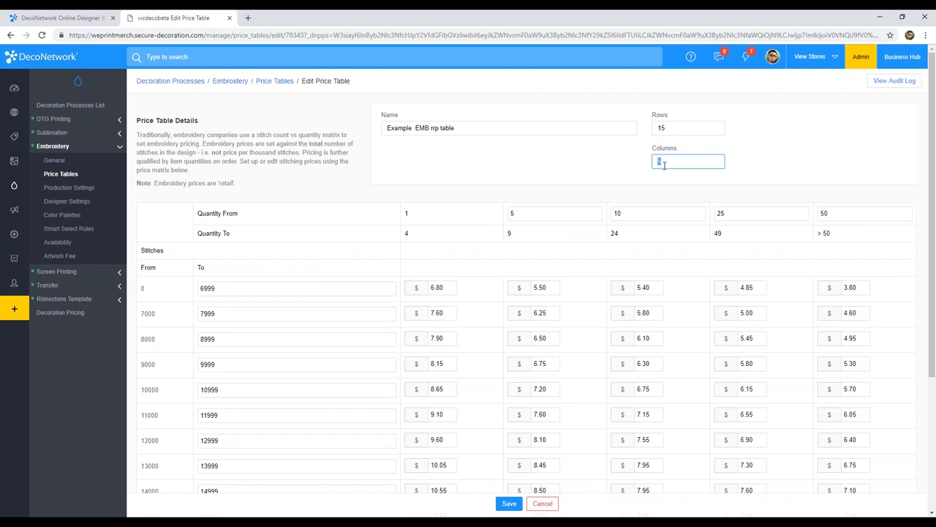
type("10")
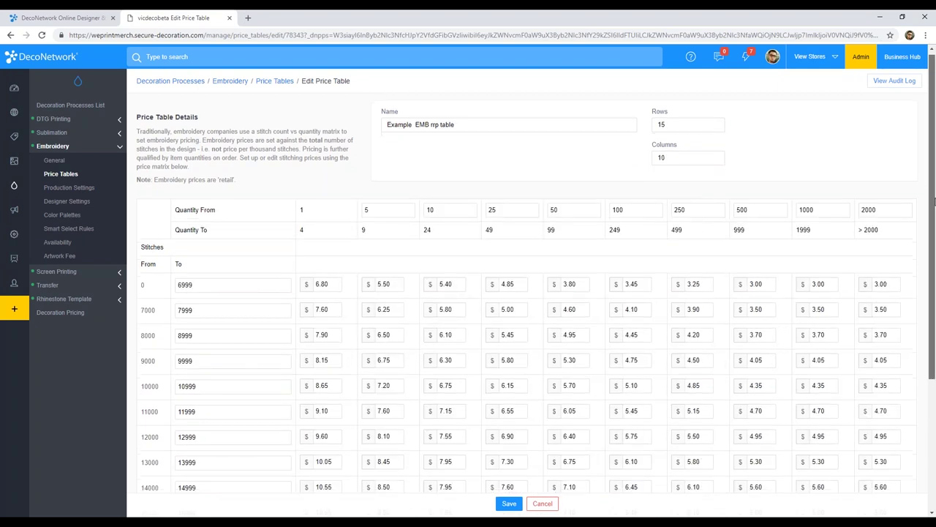
left_click_drag(935, 200, 935, 285)
double_click(183, 156)
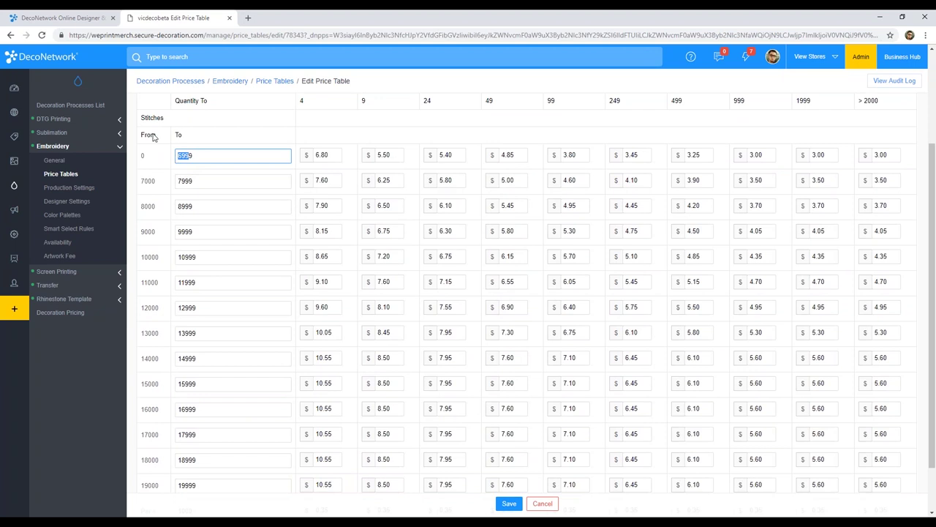
left_click(205, 126)
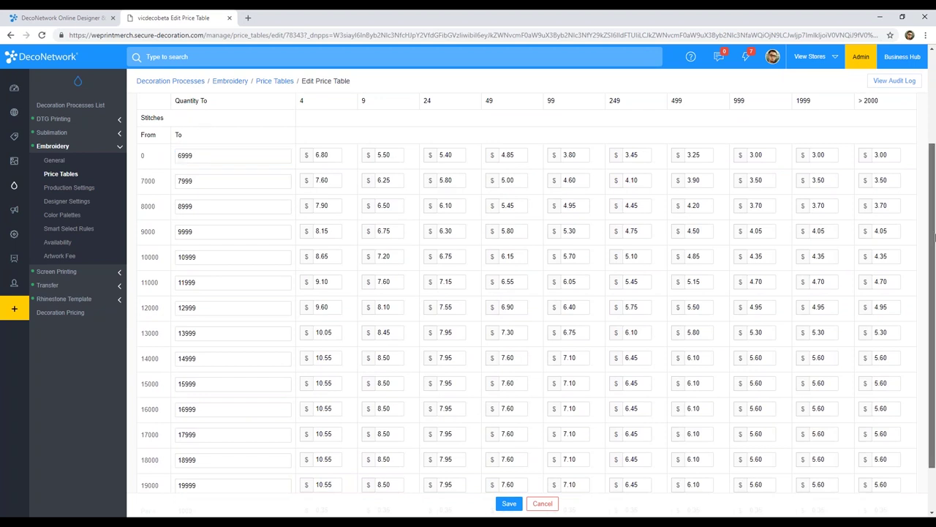
left_click_drag(934, 237, 935, 265)
left_click_drag(933, 223, 934, 93)
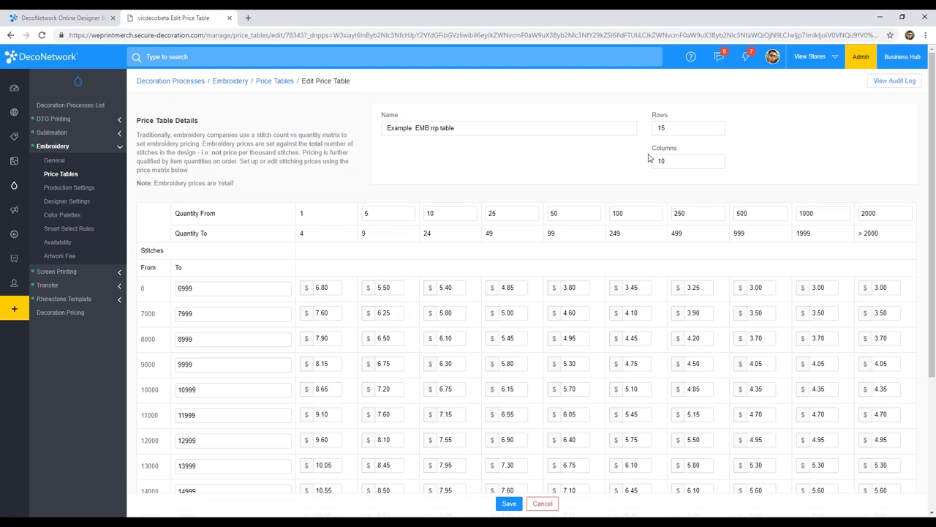
Create a new quote in the Business Hub for the existing customer whose company is DecoNetwork.
left_click(891, 68)
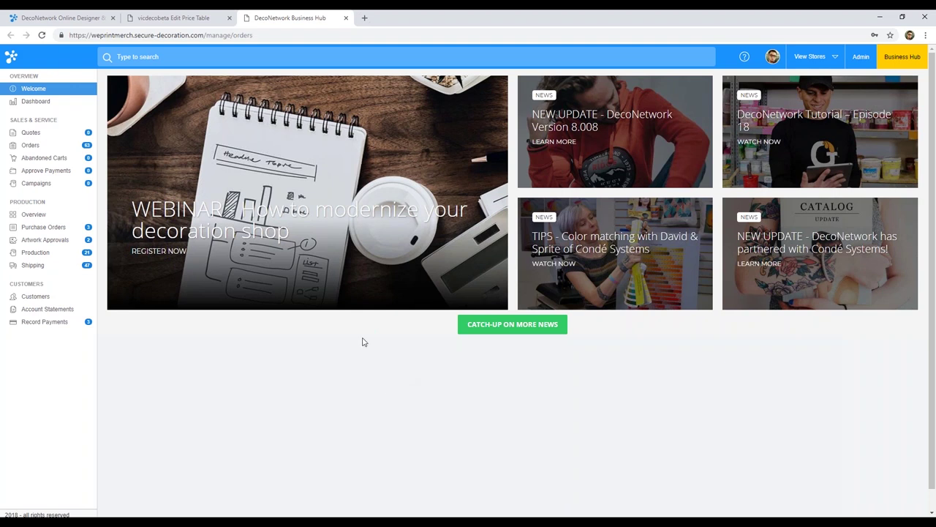
left_click(37, 136)
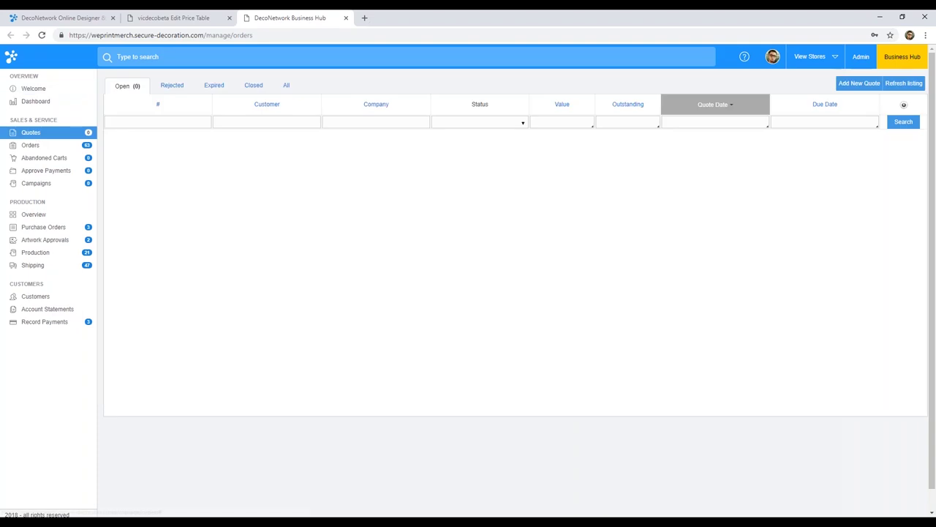
left_click(854, 87)
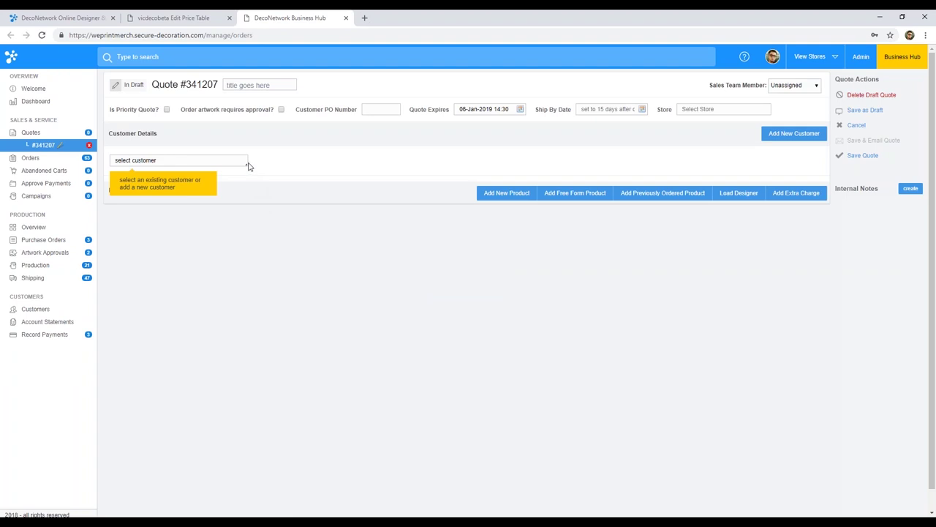
left_click(247, 169)
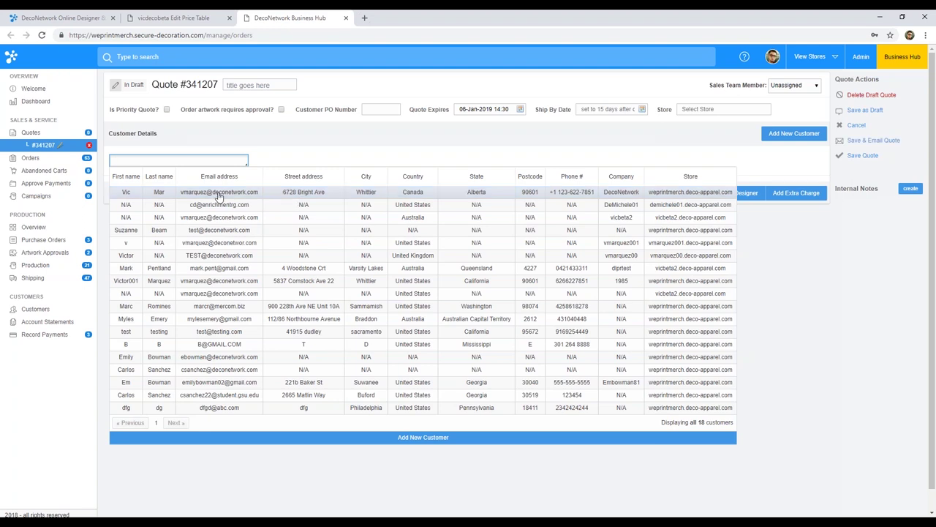
left_click(269, 192)
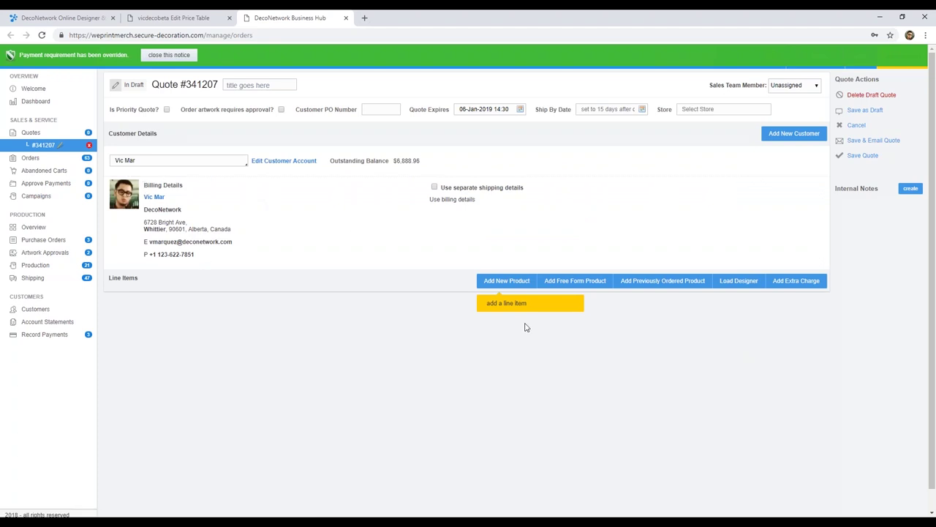
Add the DryBlend 6.3 Ounce Double Pique Sport Shirt (72800) to the quote as a new product using the product selector.
left_click(507, 281)
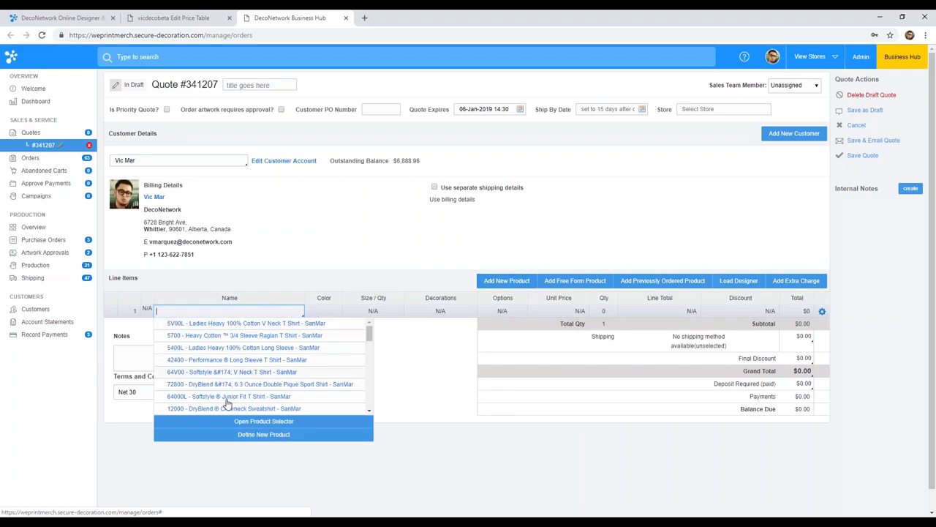
mouse_move(370, 339)
left_mouse_down()
mouse_move(368, 373)
mouse_move(369, 333)
left_mouse_up()
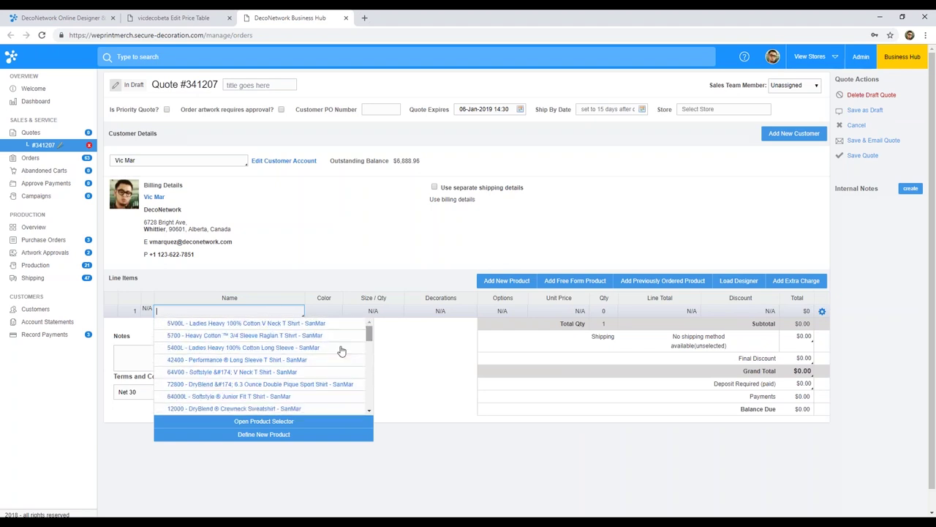
left_click(262, 425)
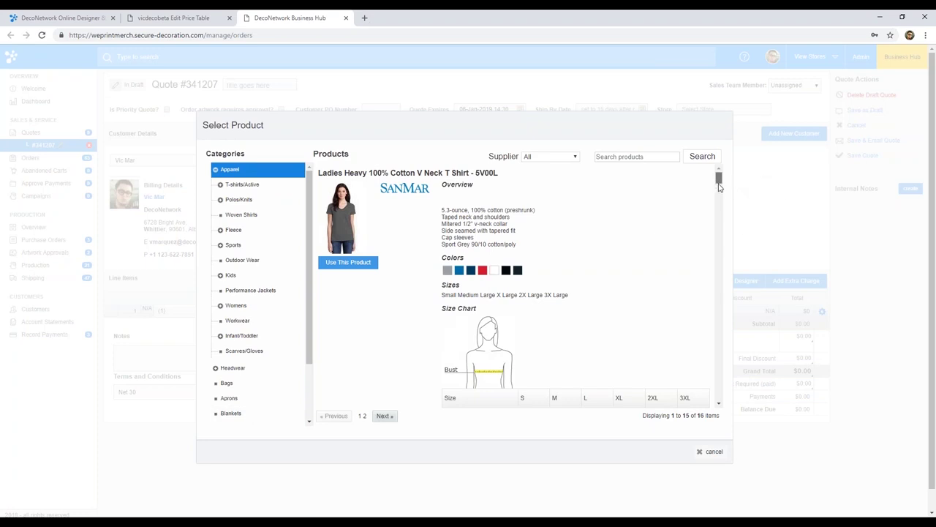
scroll(719, 196, "down", 2)
scroll(719, 196, "down", 8)
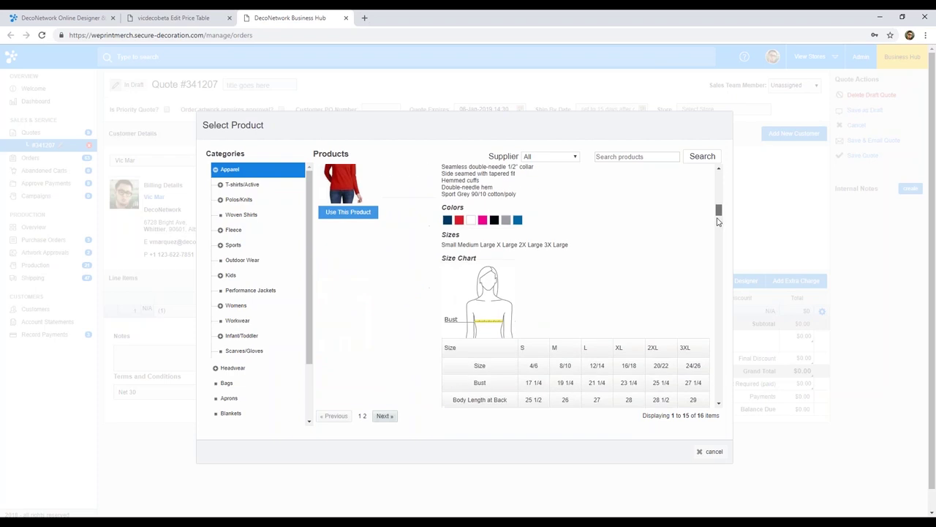
scroll(718, 228, "down", 8)
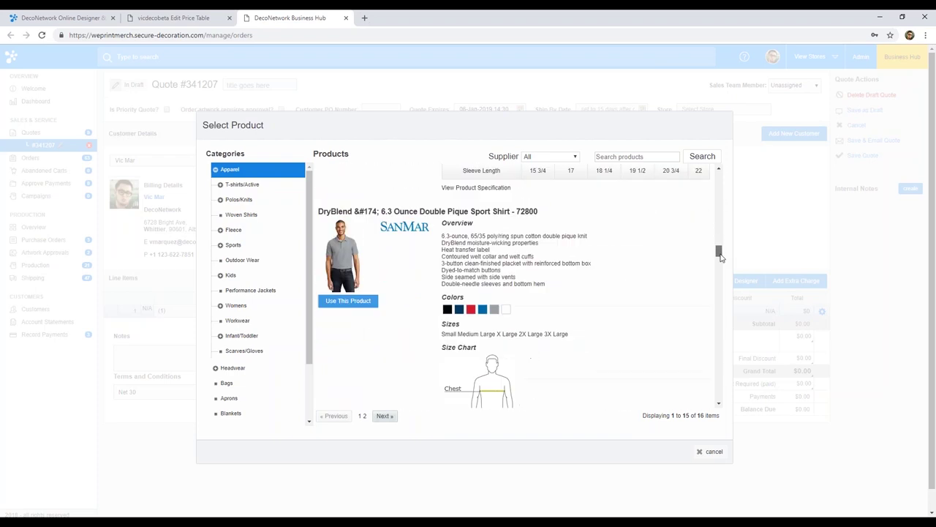
scroll(553, 261, "up", 2)
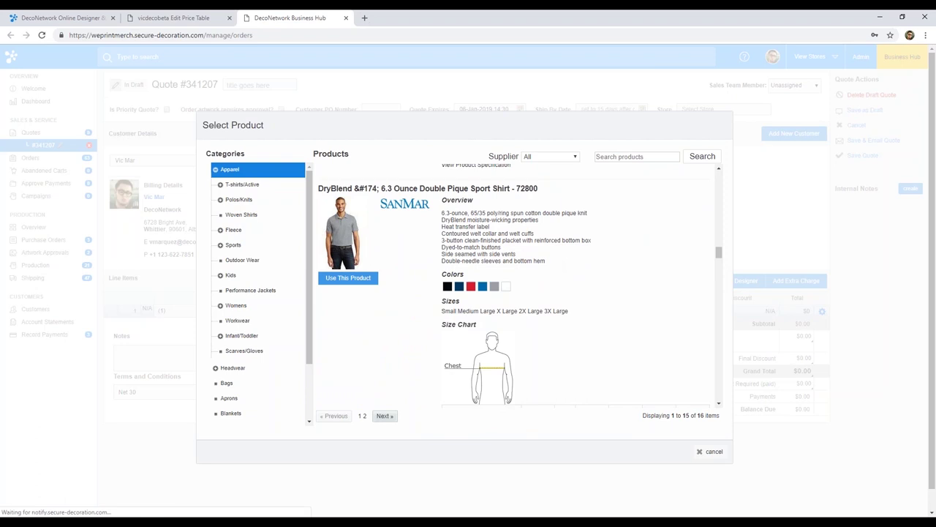
left_click(348, 277)
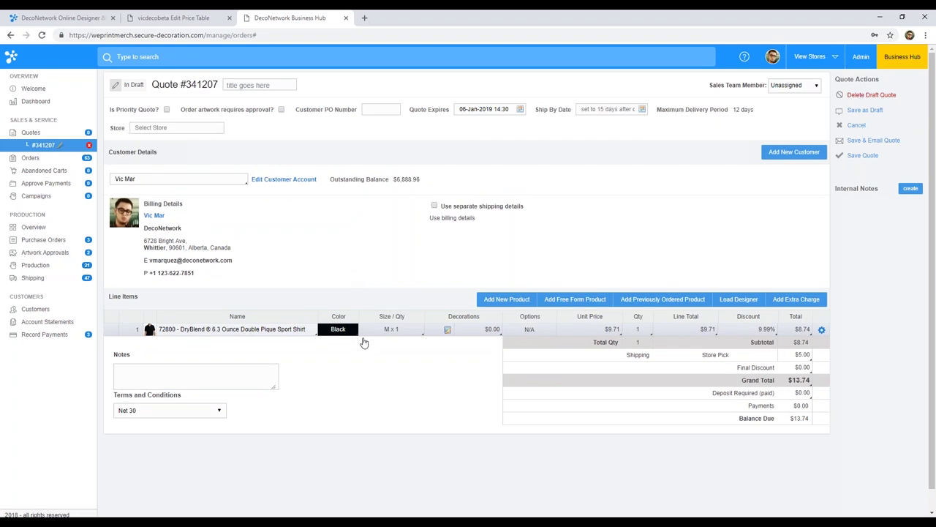
Set the shirt's color to Sport Grey and its quantities to 5 S, 5 M, 6 L, 3 XL and 2 2XL.
left_click(356, 329)
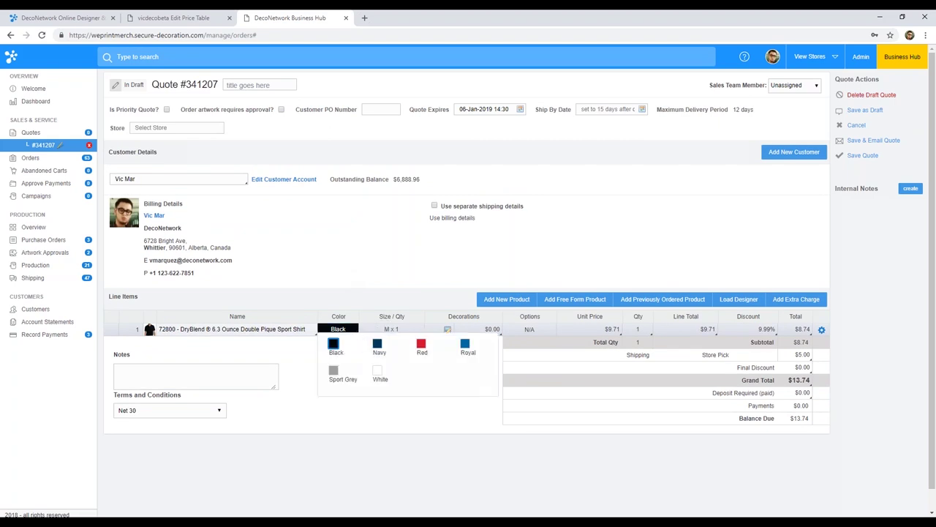
left_click(333, 373)
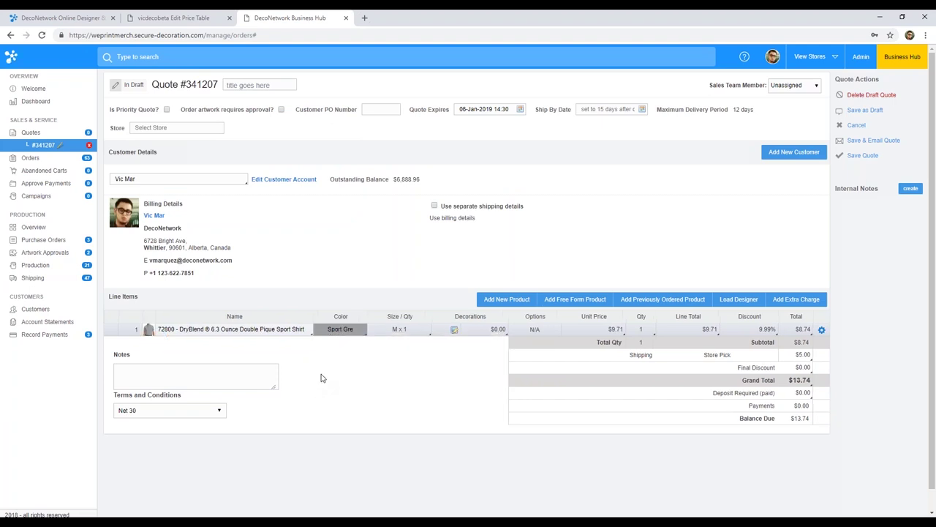
left_click(408, 331)
left_click(443, 361)
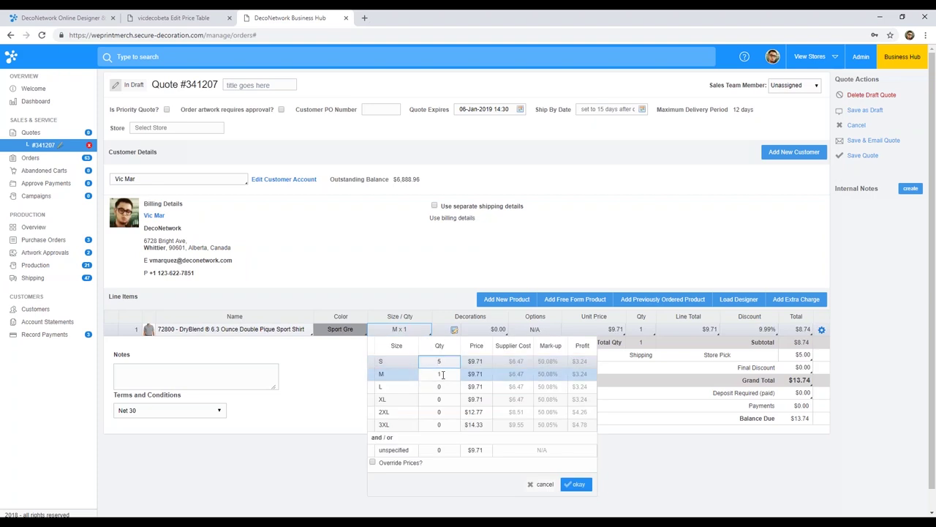
left_click(443, 374)
key("Tab")
type("6")
key("Tab")
key("Tab")
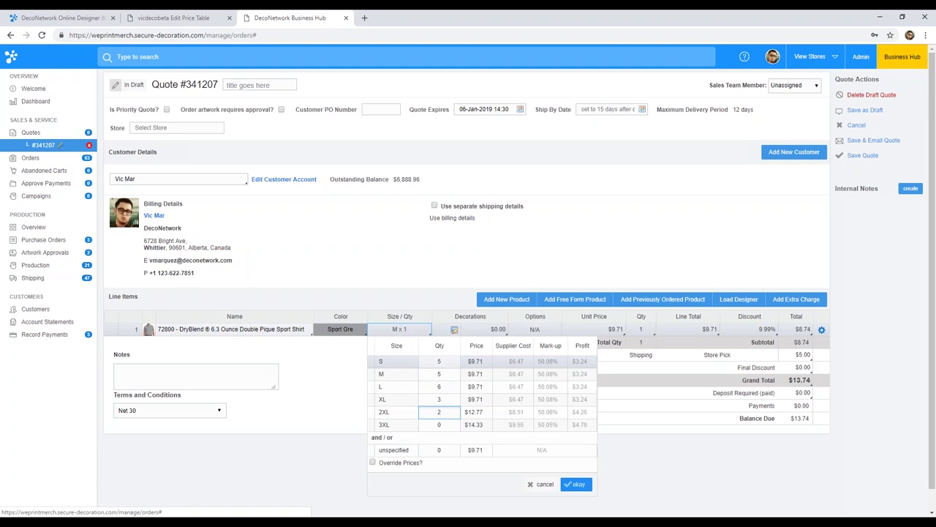
double_click(477, 347)
left_click(484, 354)
left_click(578, 485)
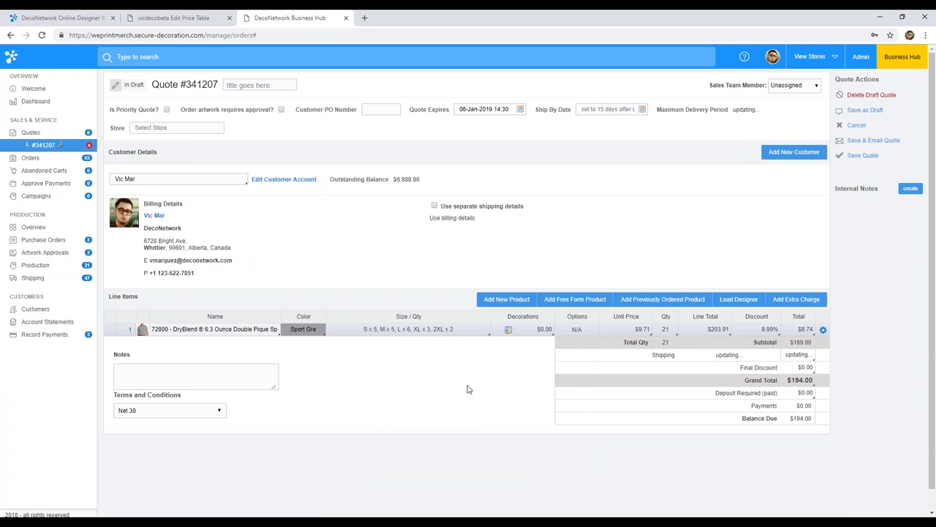
Open the shirt's decoration designer and start adding a customer embroidery design on the left chest.
left_click(509, 331)
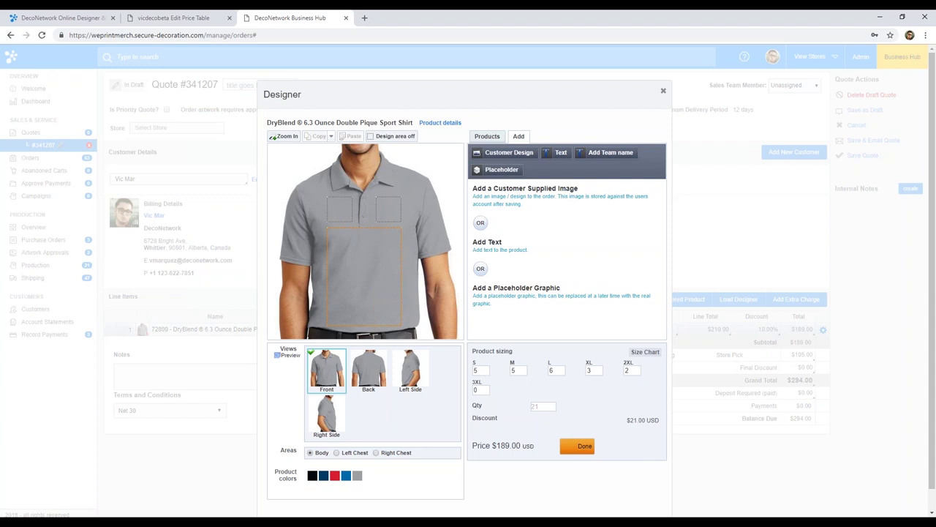
left_click(390, 212)
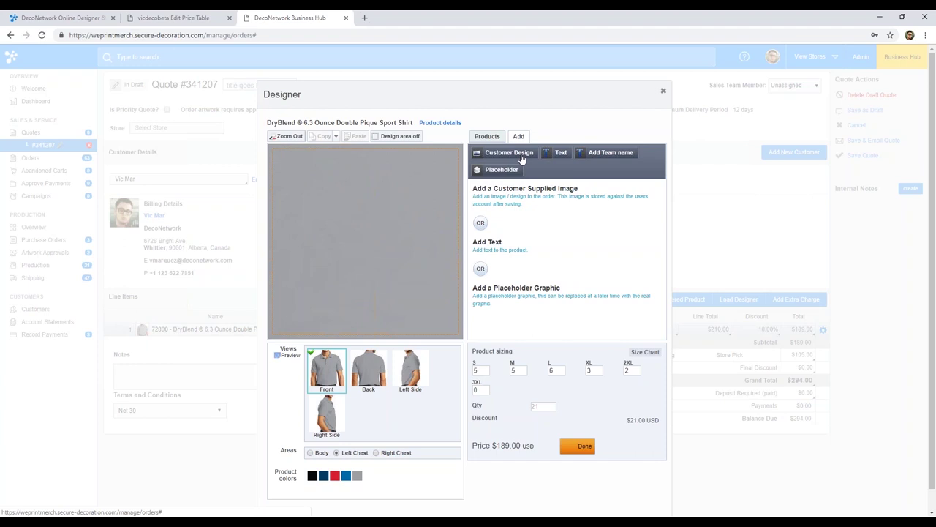
left_click(522, 161)
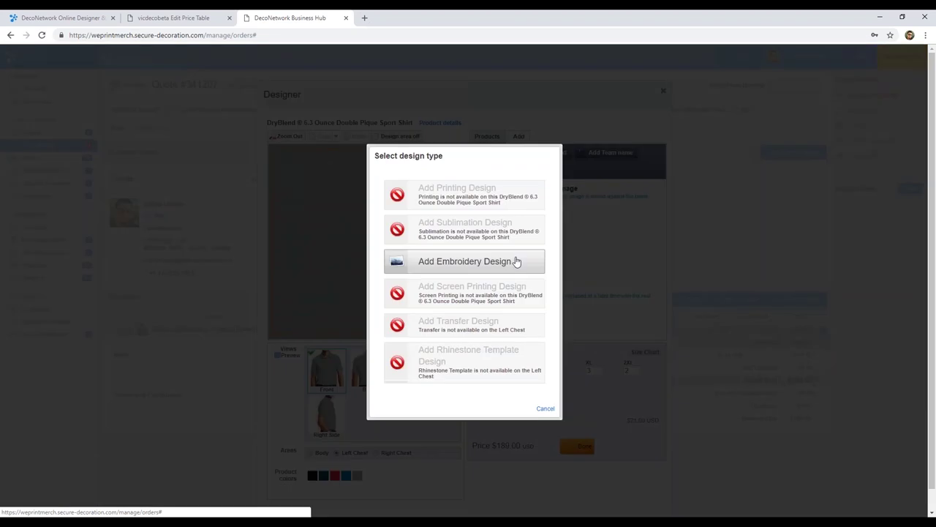
left_click(517, 262)
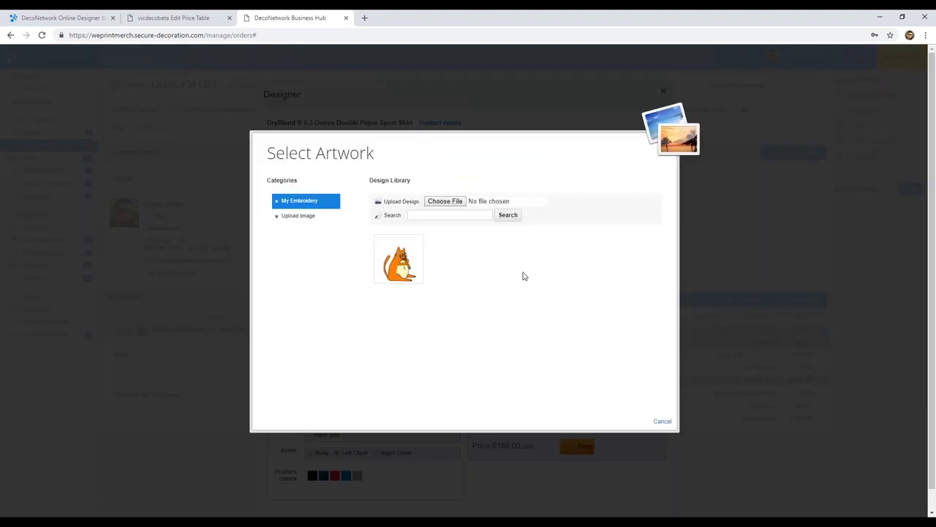
Upload zonks_jump_master as the embroidery artwork, declare permission to use it, and center it in the left chest area.
left_click(312, 221)
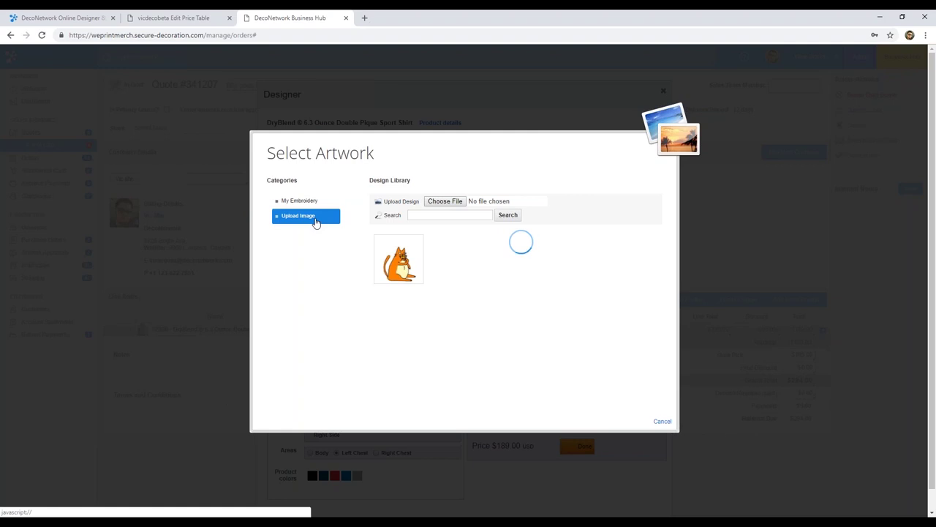
left_click(446, 203)
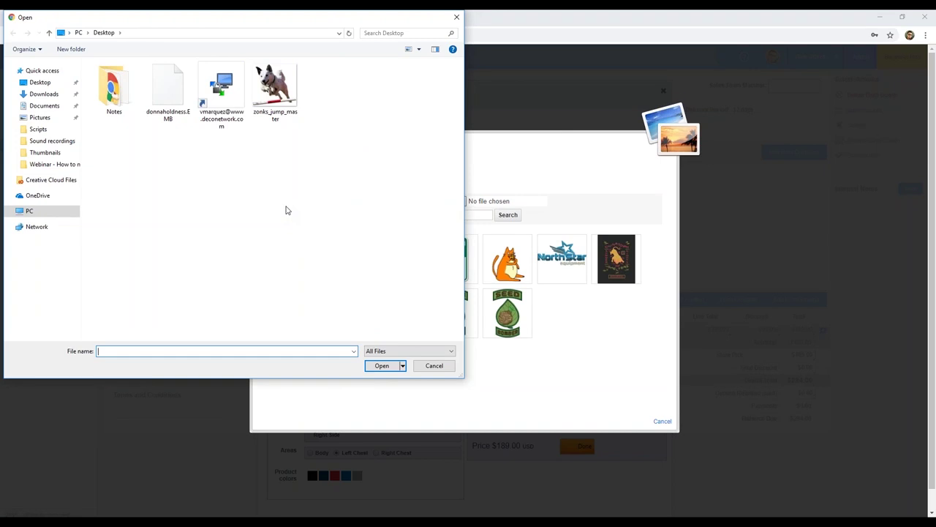
left_click(287, 104)
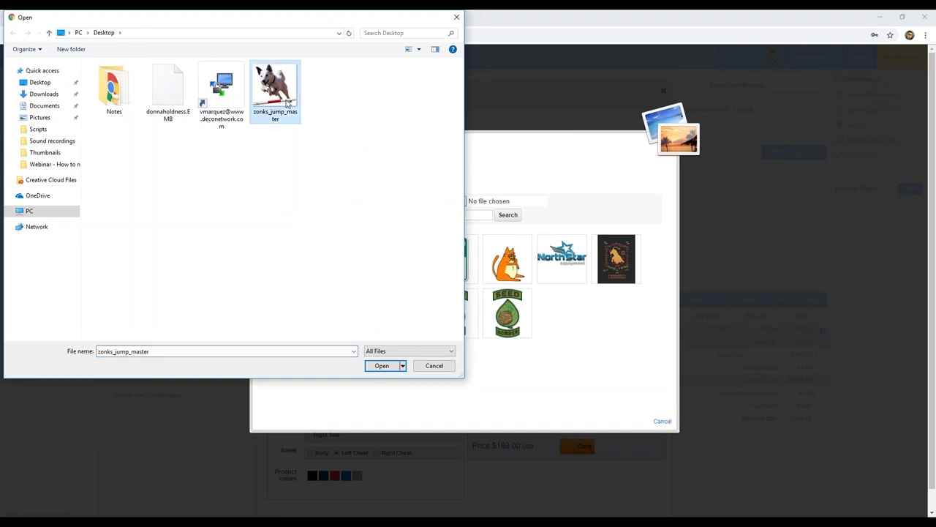
left_click(382, 368)
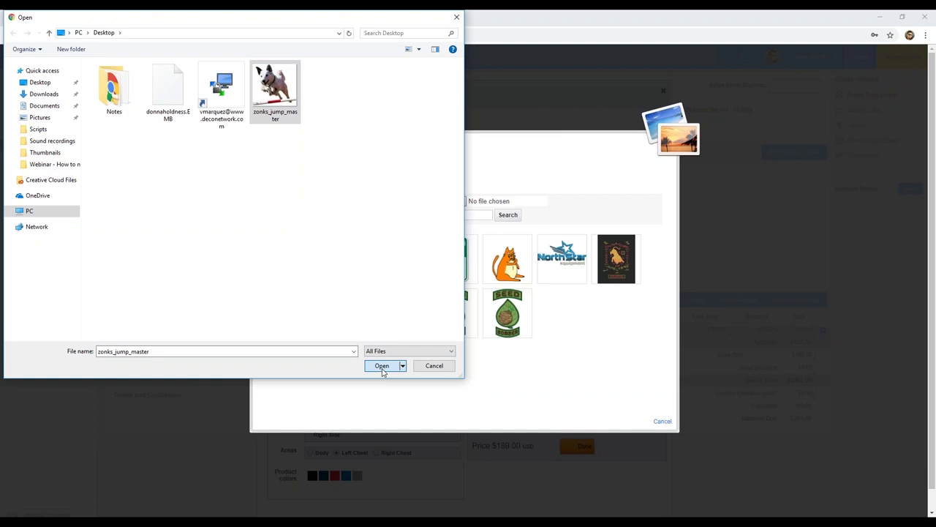
left_click(382, 368)
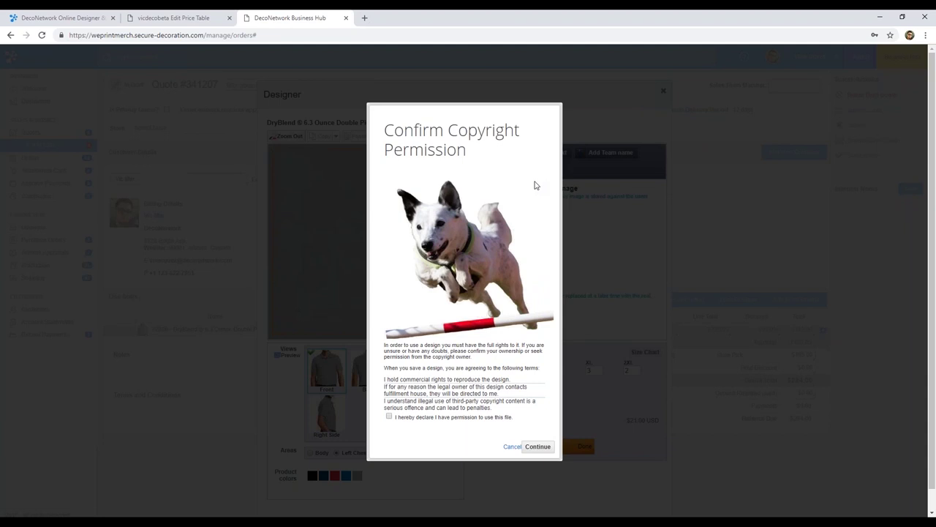
left_click(388, 418)
left_click(537, 446)
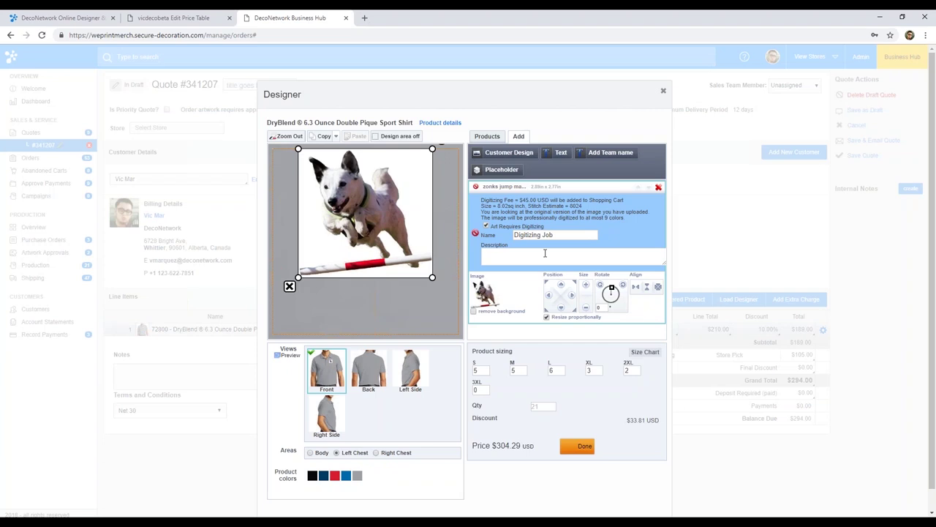
left_click(657, 287)
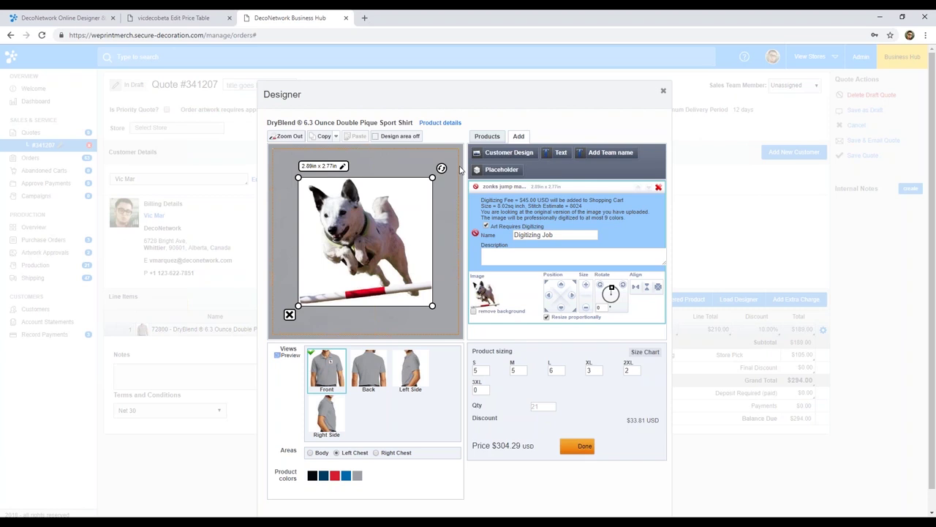
left_click(461, 169)
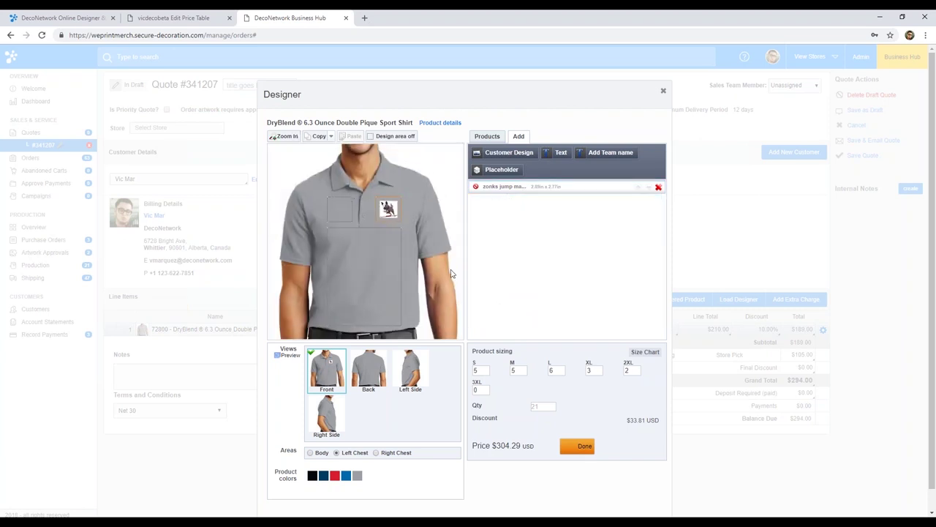
Check which types of text decoration are available for the back of the shirt.
left_click(374, 375)
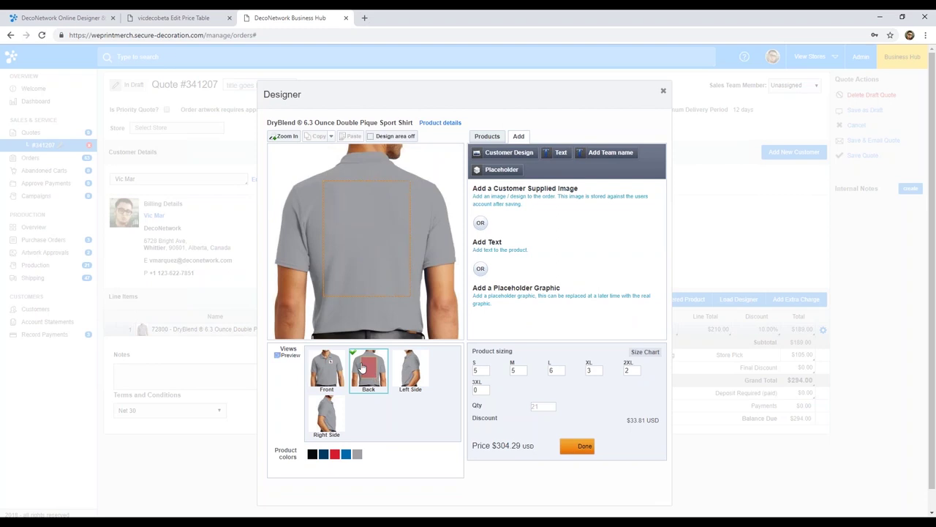
left_click(366, 201)
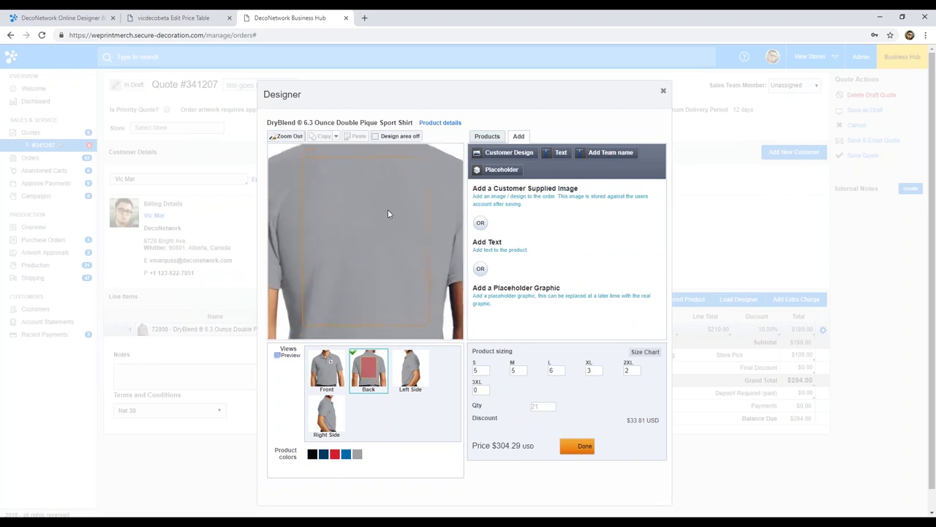
left_click(561, 155)
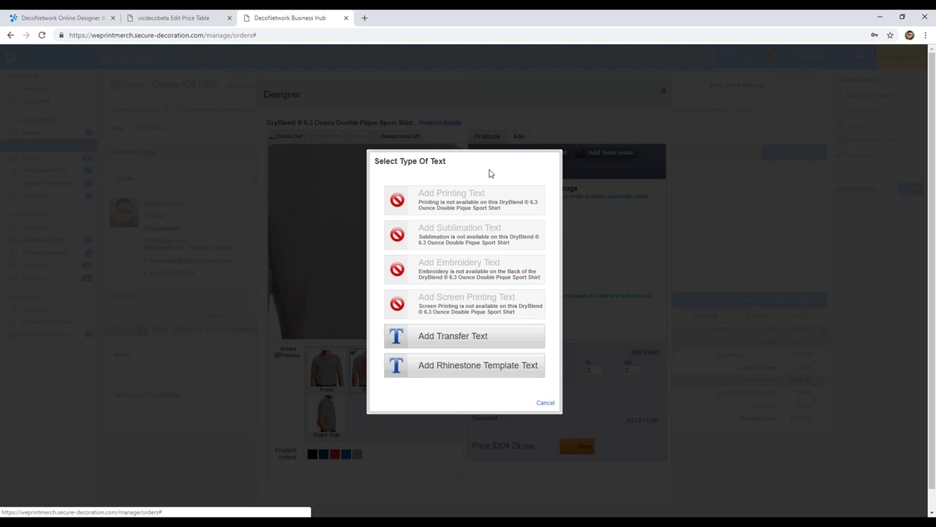
left_click(543, 409)
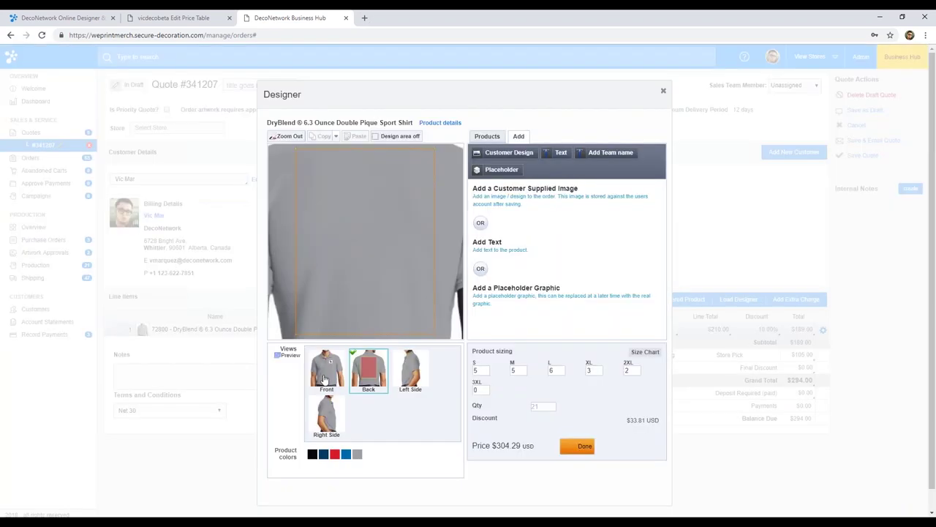
left_click(326, 381)
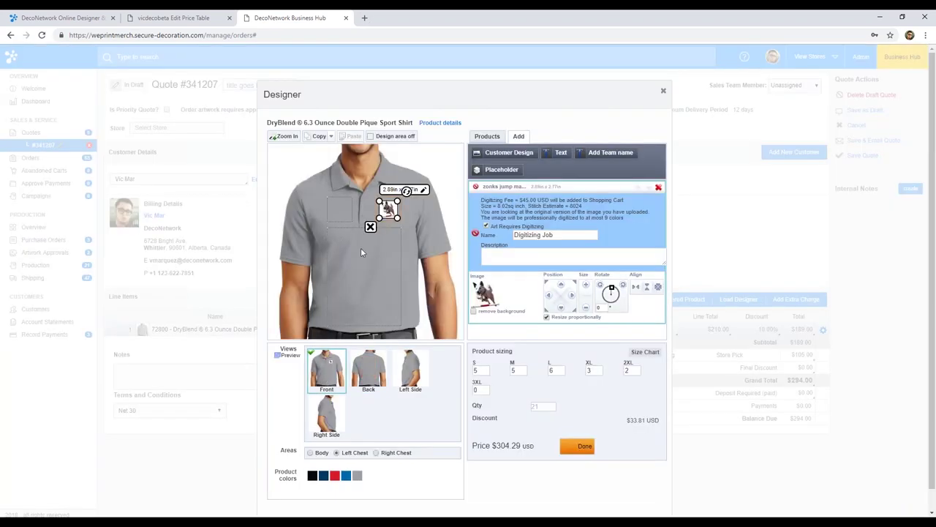
left_click(341, 213)
left_click(560, 154)
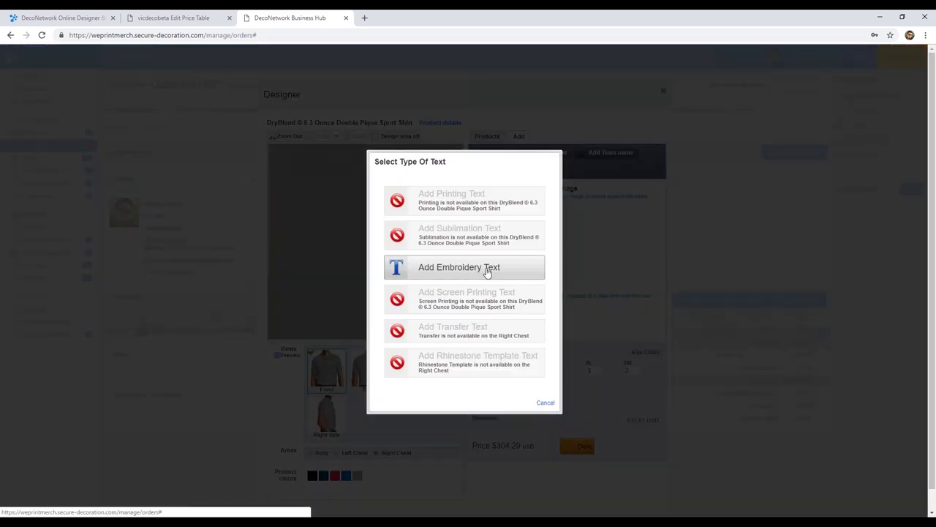
left_click(487, 270)
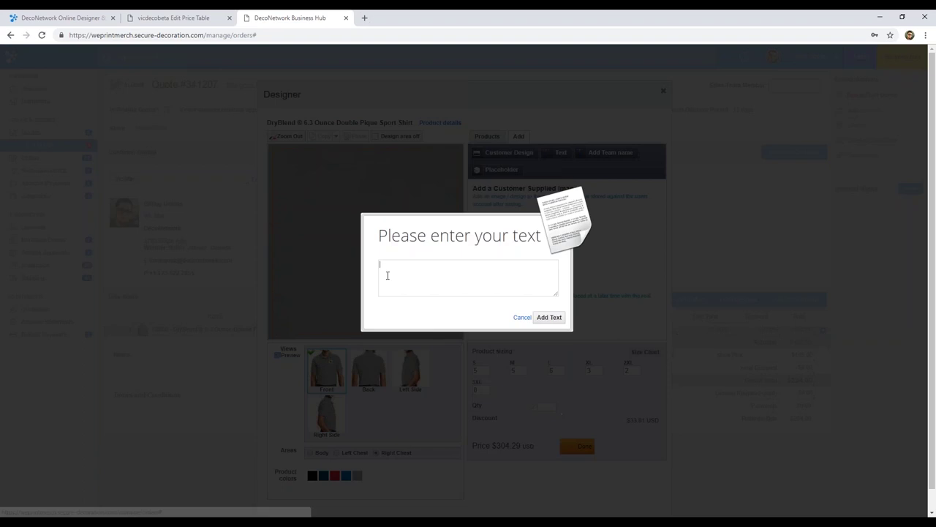
left_click(522, 319)
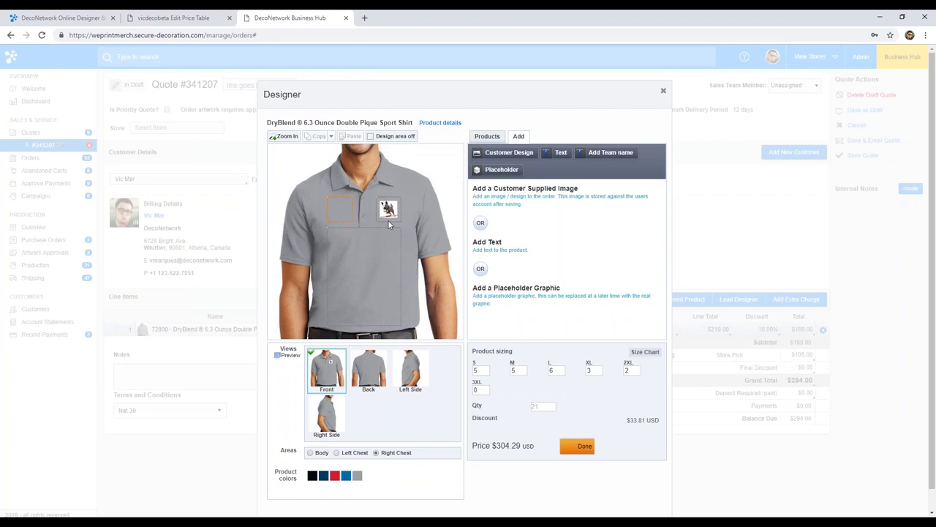
Move the jumping dog artwork upward within the left chest design area.
left_click(389, 212)
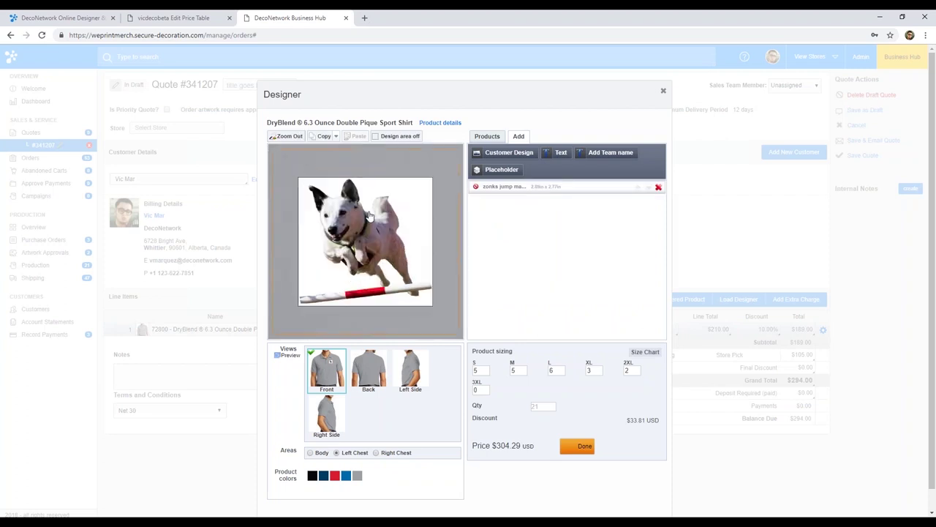
left_click(369, 213)
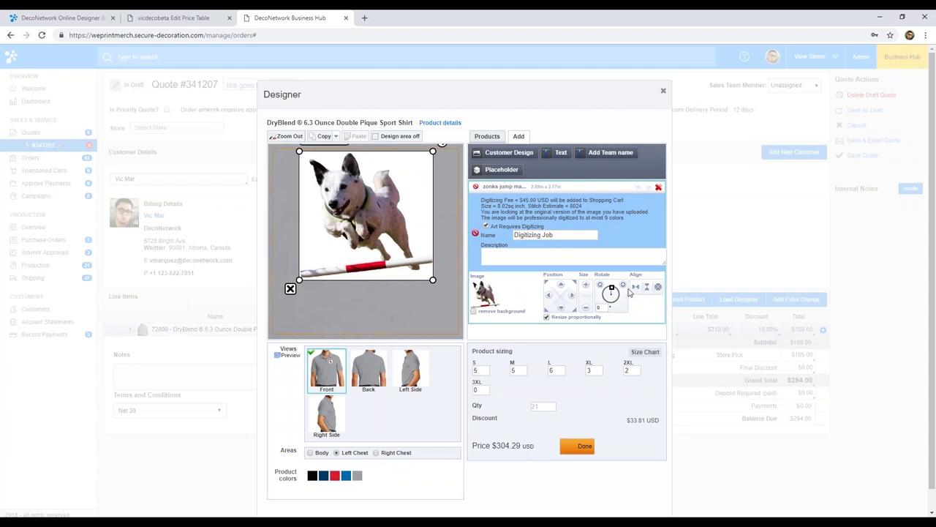
left_click(396, 306)
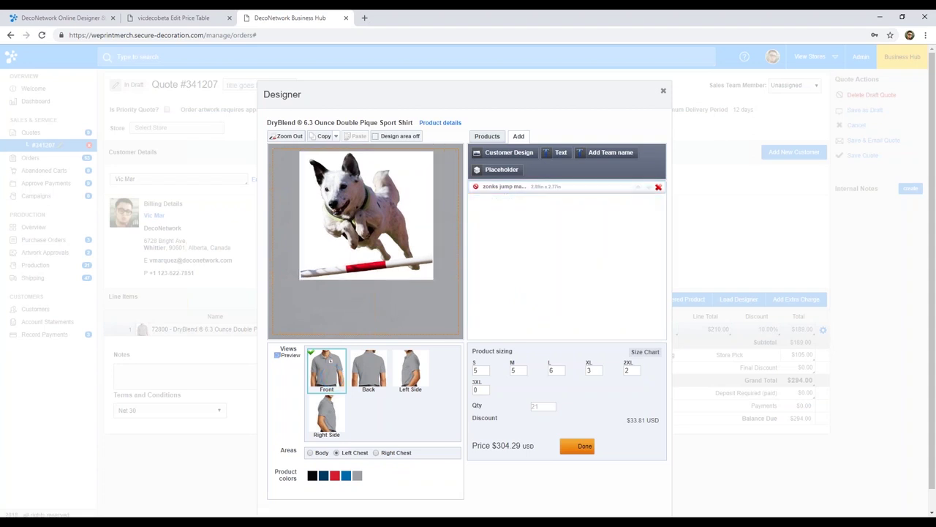
Add the embroidery text "Masters Agility Championships" to the shirt's left chest design.
left_click(559, 154)
left_click(438, 264)
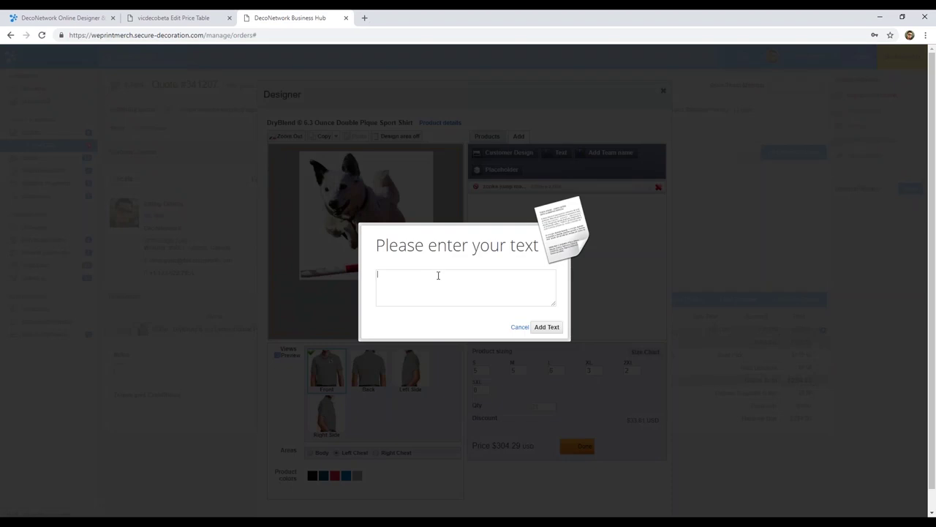
type("Masters Agility Champ")
key("BackSpace")
left_click(556, 334)
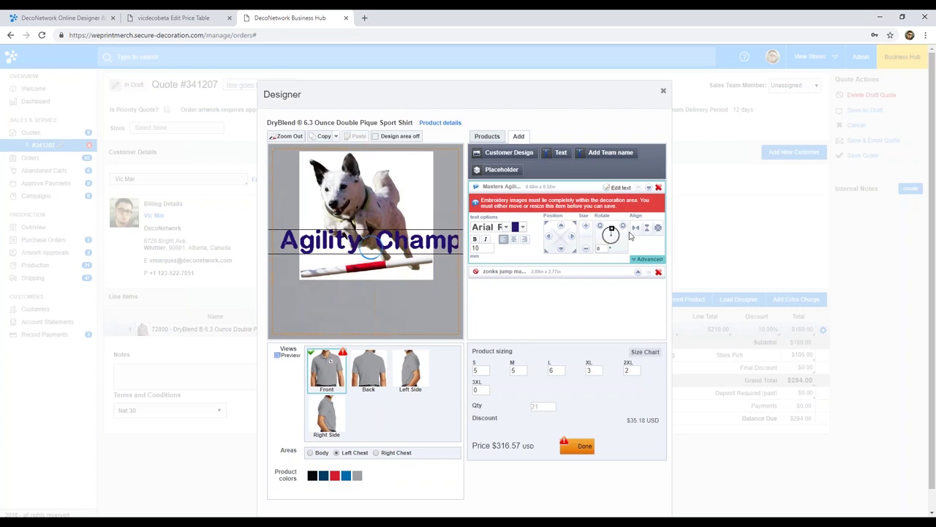
Move the text below the dog artwork, trying a letter height of 7 mm before setting it back to 10 mm.
double_click(487, 248)
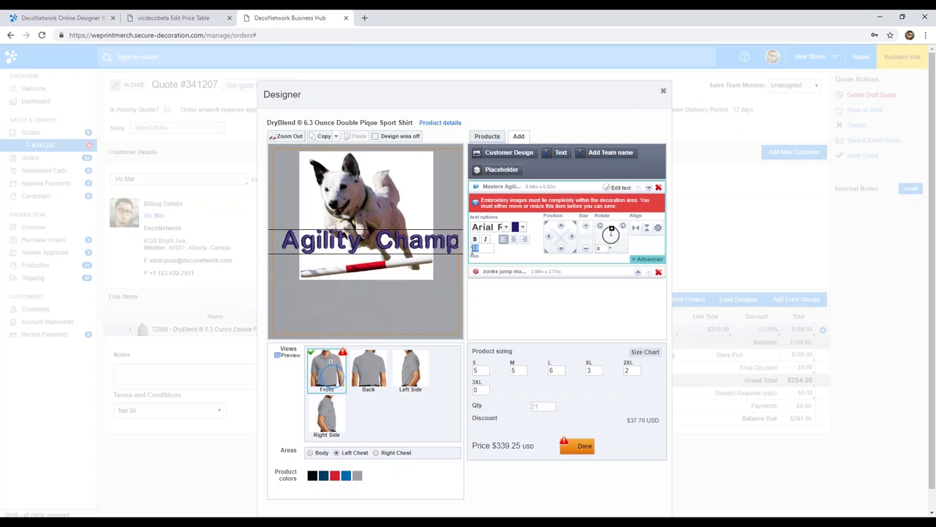
left_click_drag(365, 269, 377, 307)
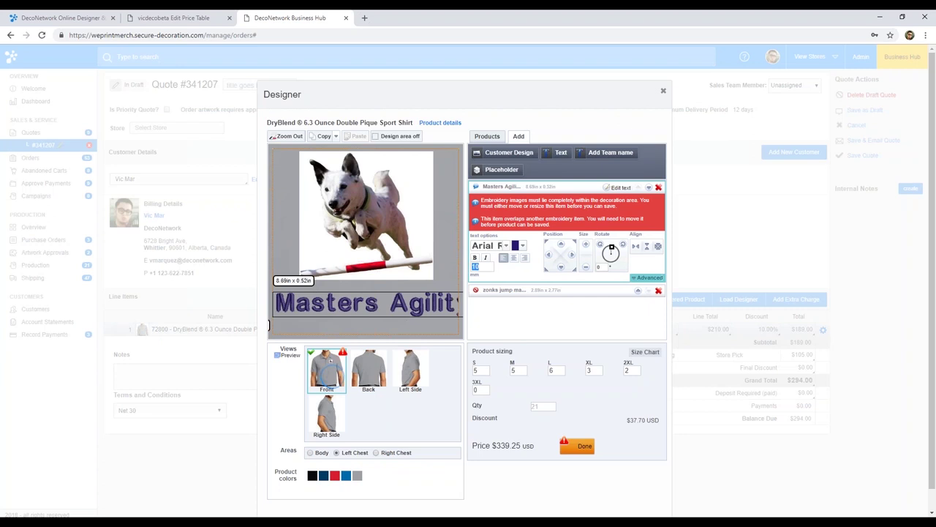
type("7")
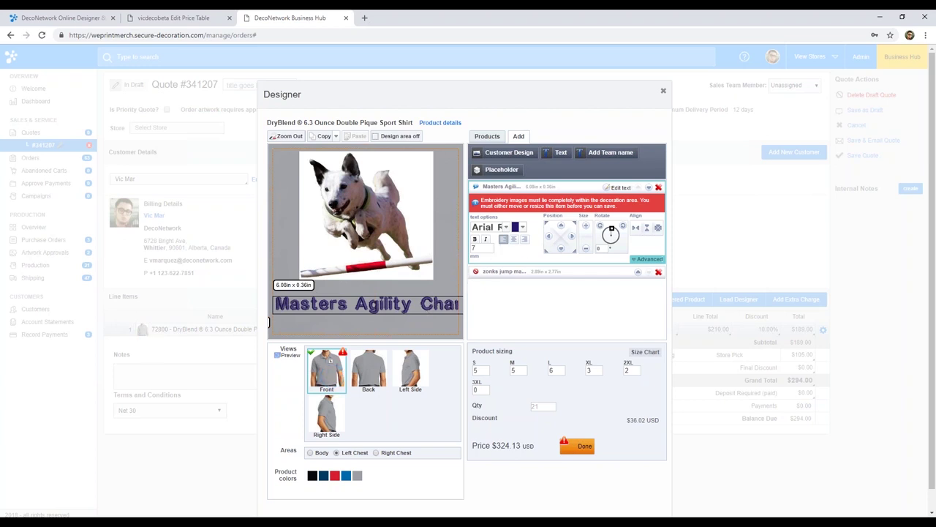
left_click(475, 248)
type("10")
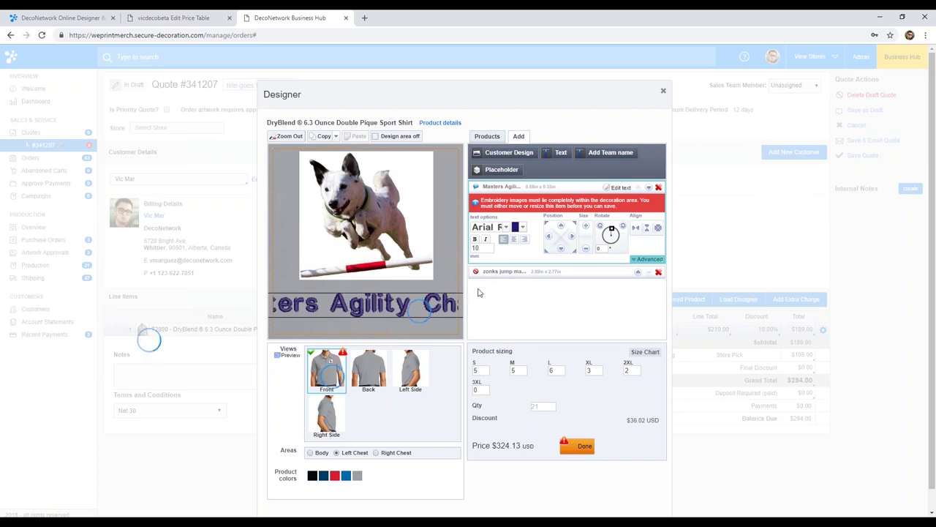
Break the text into two lines, "Masters Agility" and "Championships", and reposition it under the dog artwork.
left_click(621, 187)
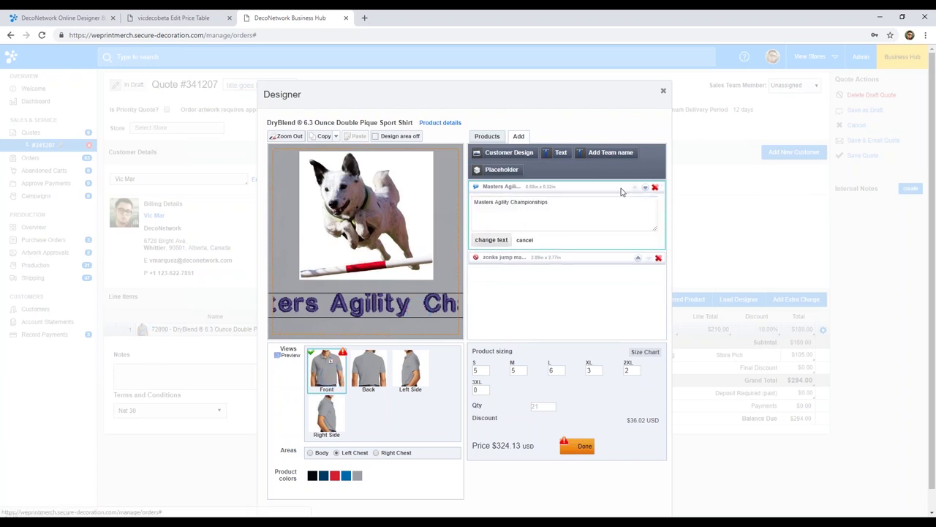
key("Return")
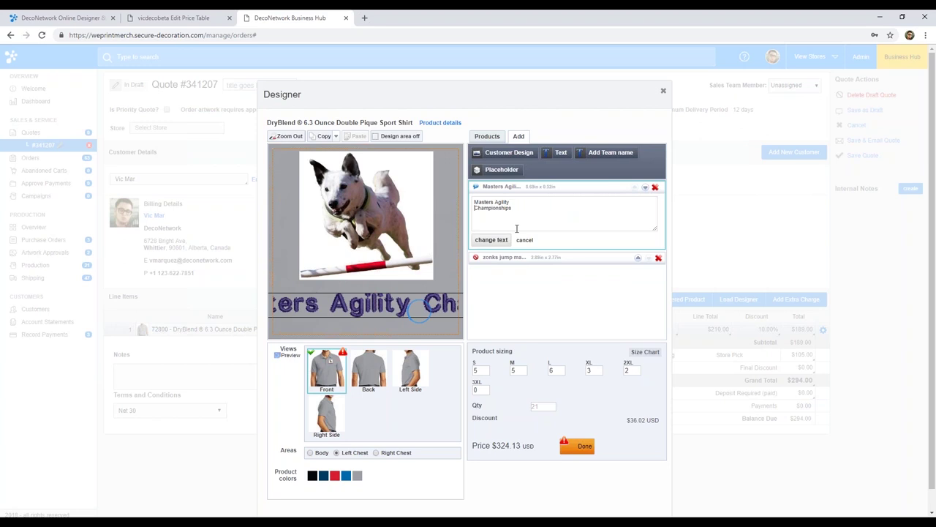
left_click(489, 240)
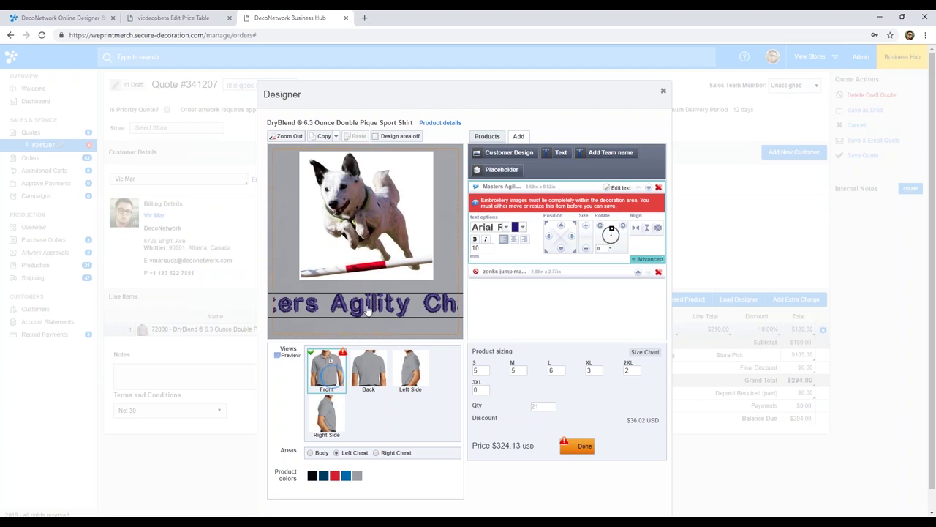
left_click_drag(406, 308, 403, 295)
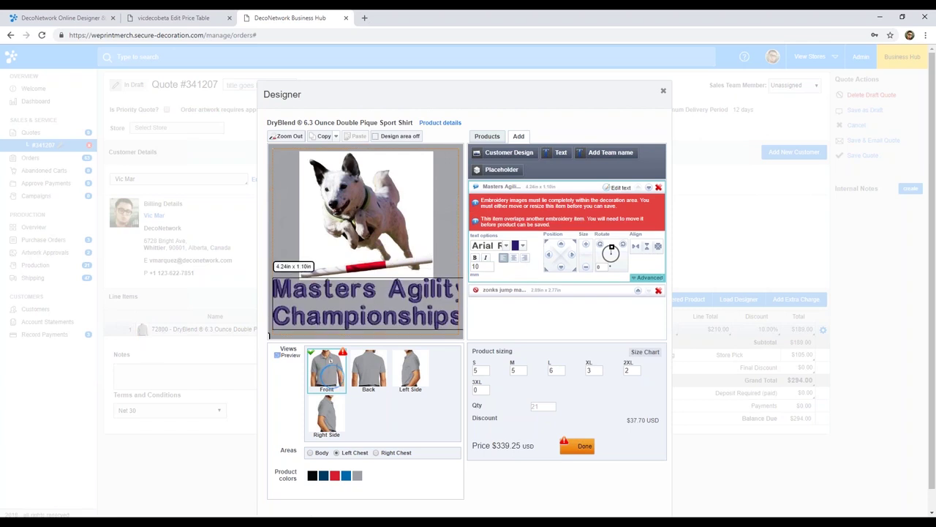
Set the text's letter height to 8 mm, move it clear of the dog artwork and center it horizontally.
key("BackSpace")
key("BackSpace")
type("8")
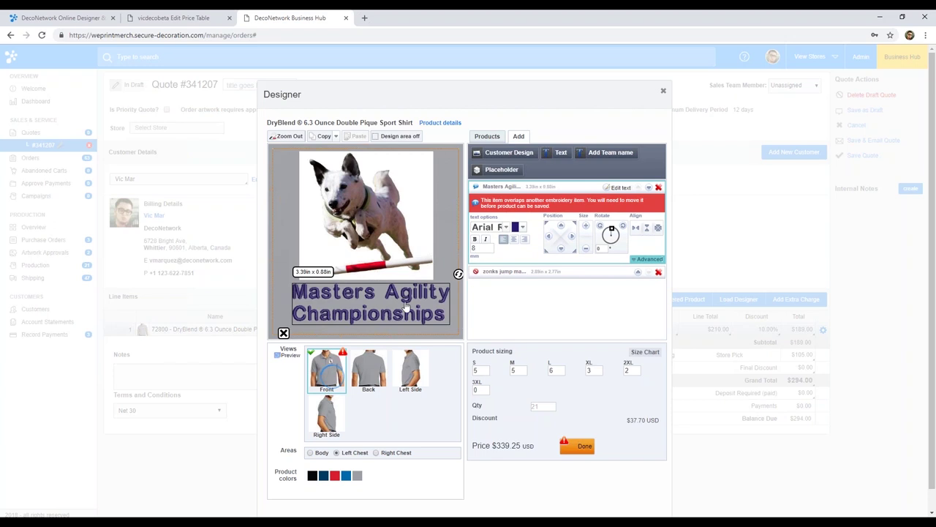
left_click(400, 304)
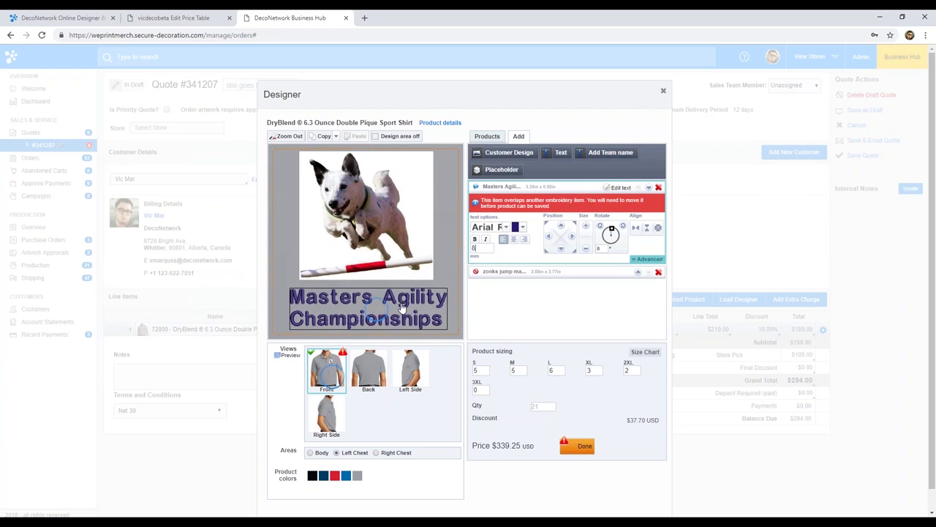
left_click_drag(400, 304, 401, 308)
left_click(636, 230)
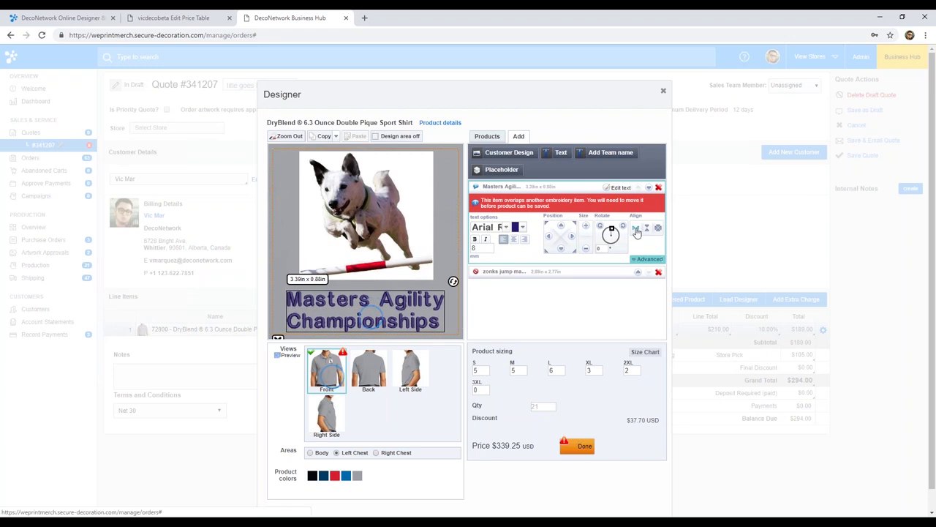
Set the text's thread color to Black from the Wilcom palette, trying Chartreuse and Green first, and save the finished design to the quote.
left_click(523, 234)
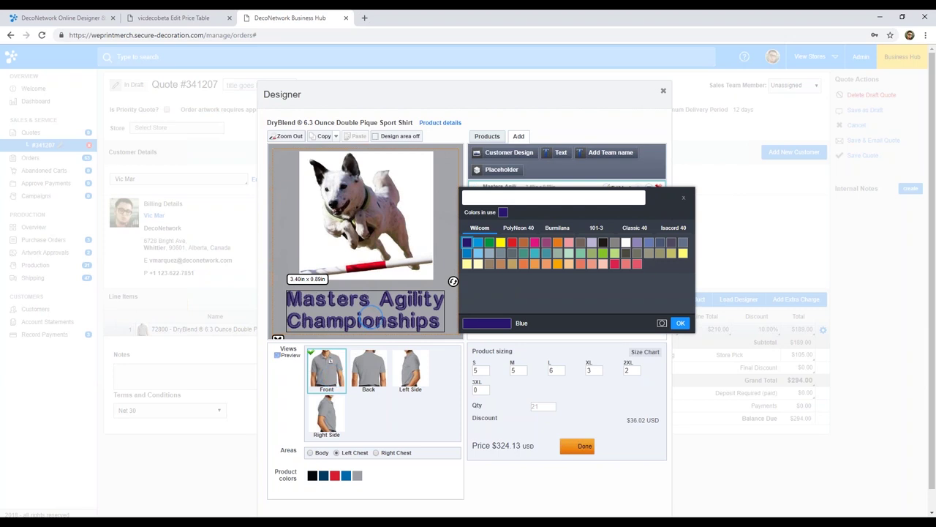
left_click(601, 254)
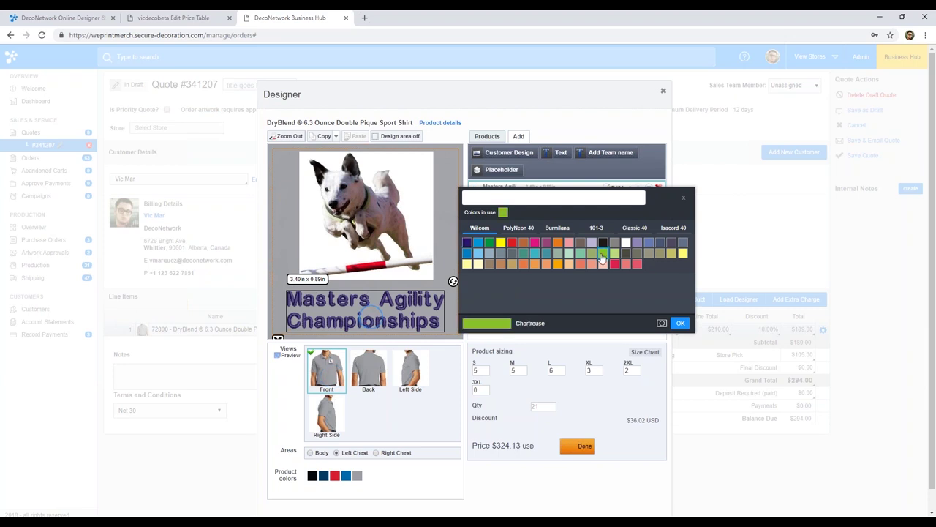
left_click(490, 245)
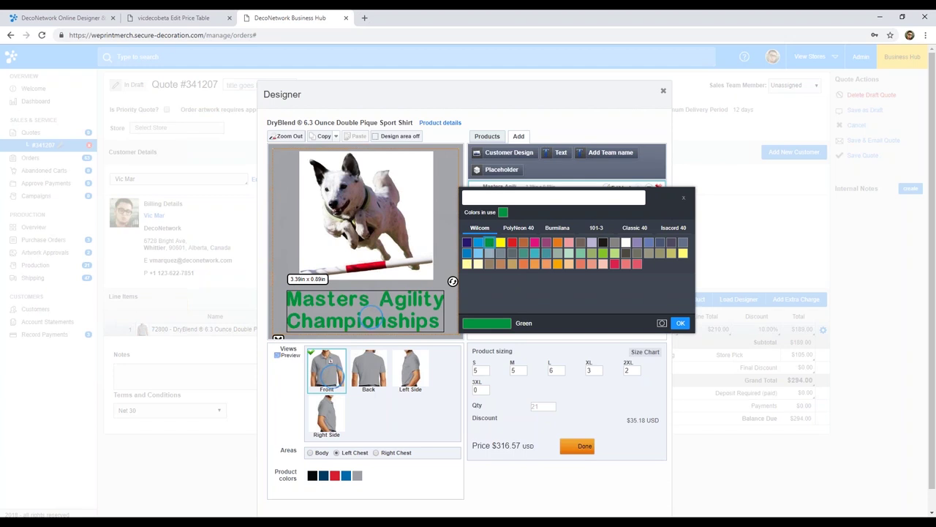
left_click(603, 243)
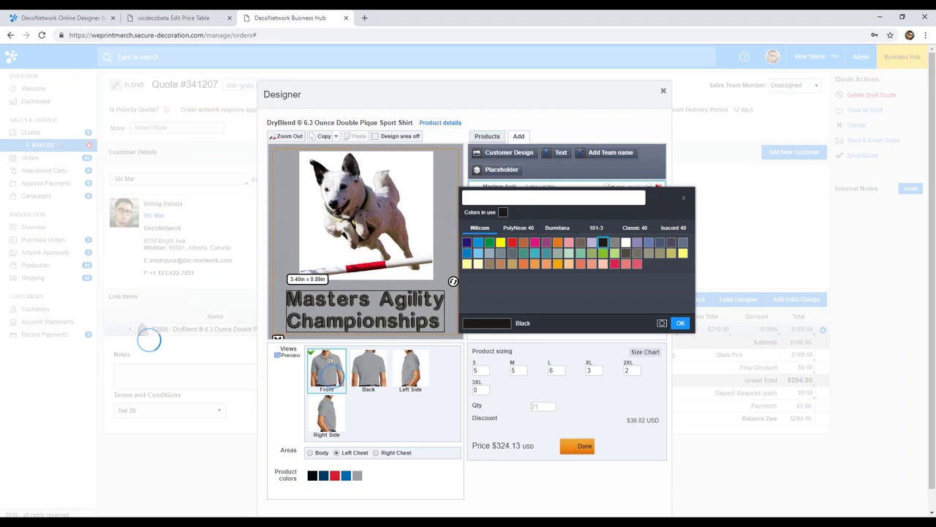
left_click(680, 323)
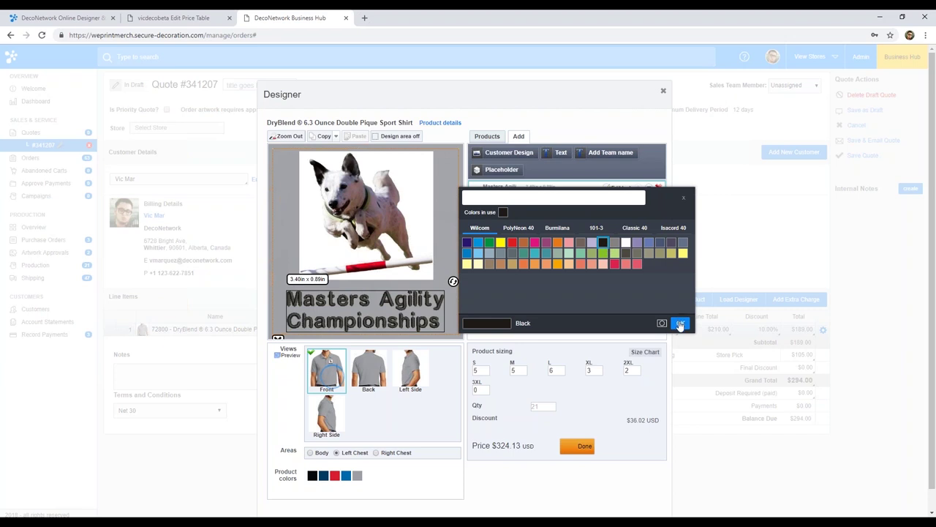
left_click(444, 246)
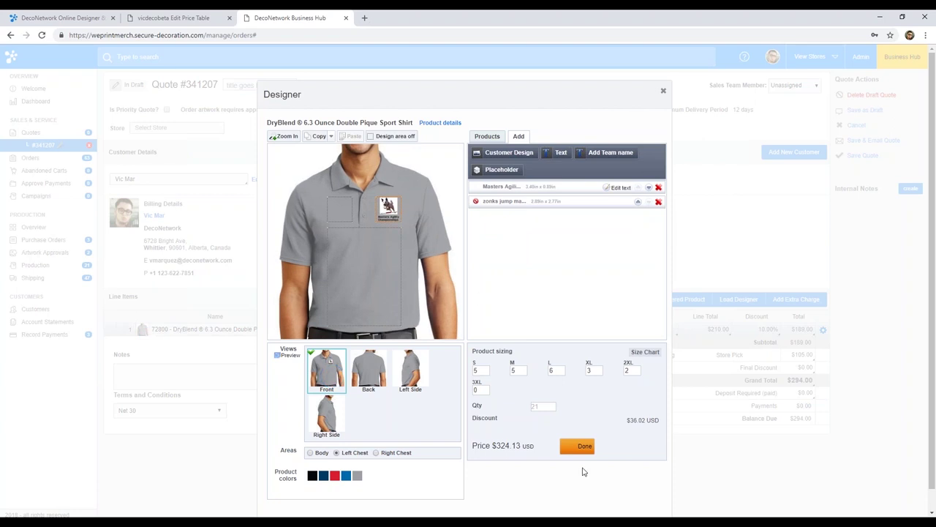
left_click(584, 447)
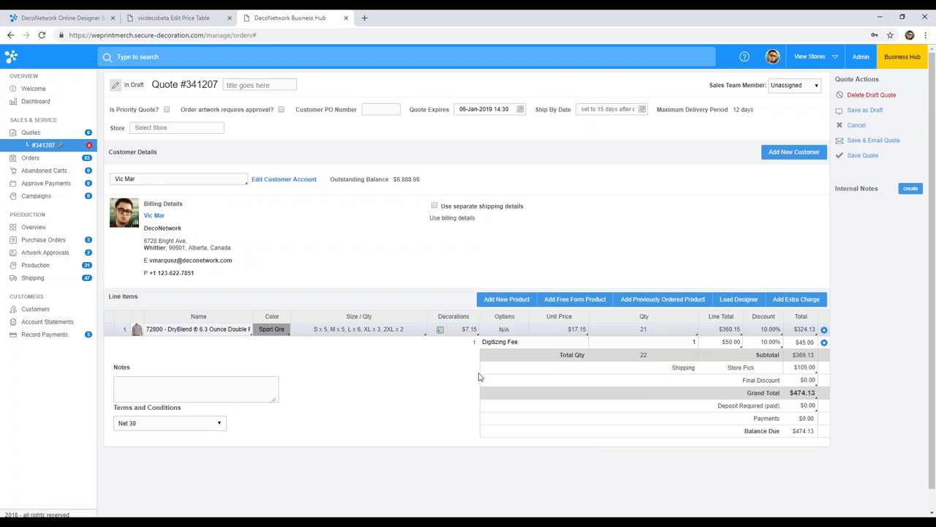
Review the left chest artwork and text in the designer, and check the shirt's decoration price in the quote's line items.
left_click(440, 331)
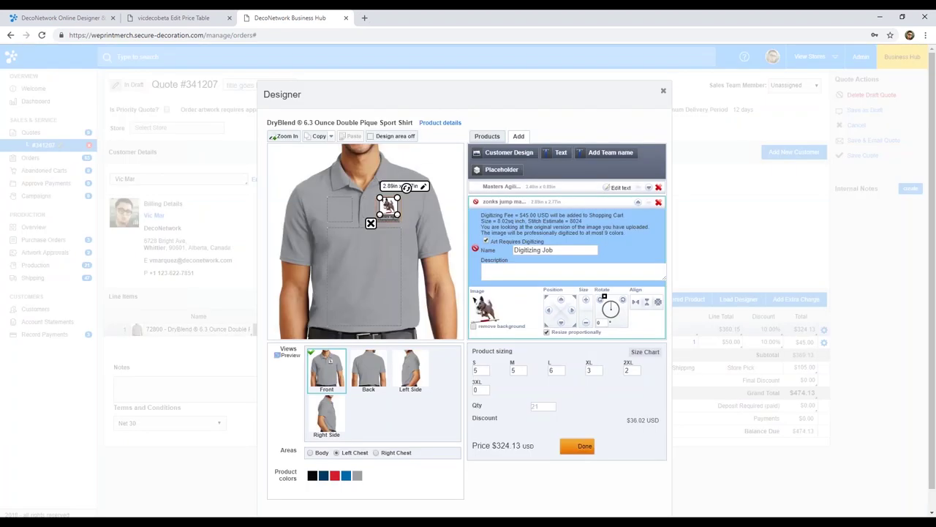
left_click(400, 224)
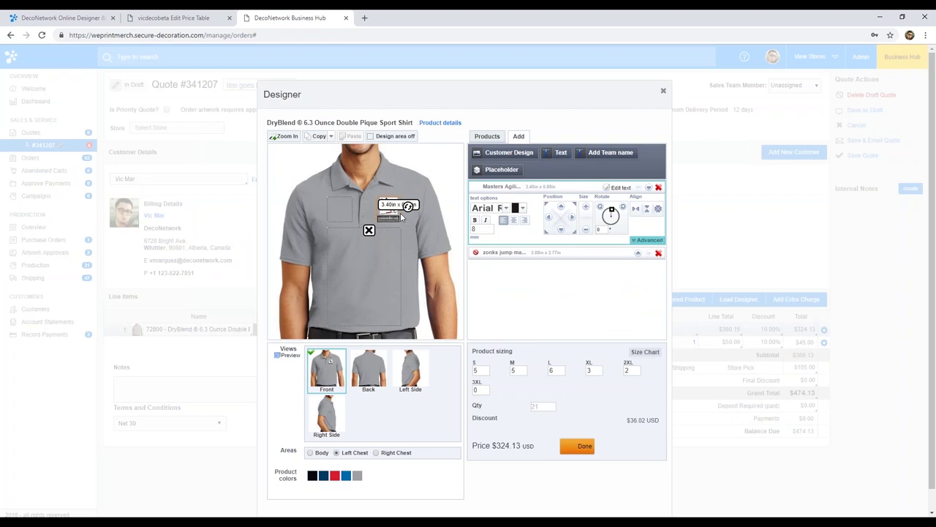
left_click(400, 216)
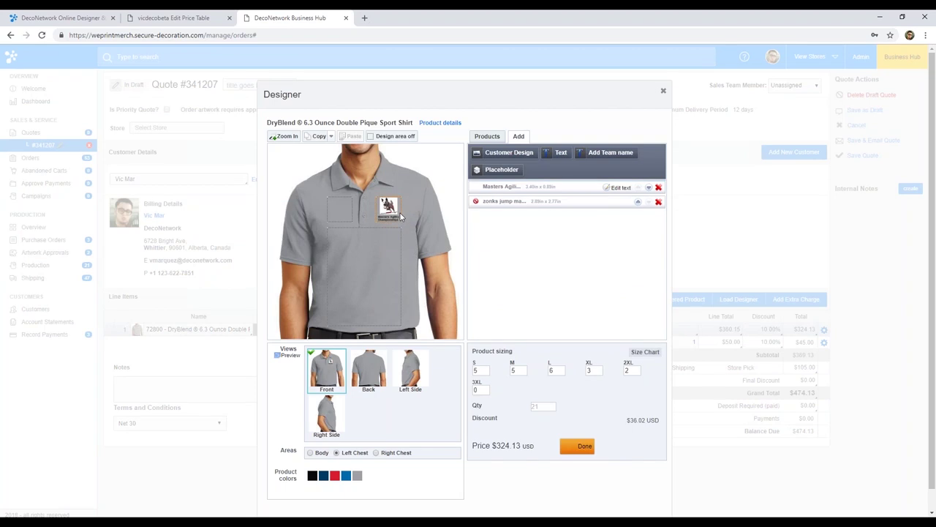
double_click(380, 212)
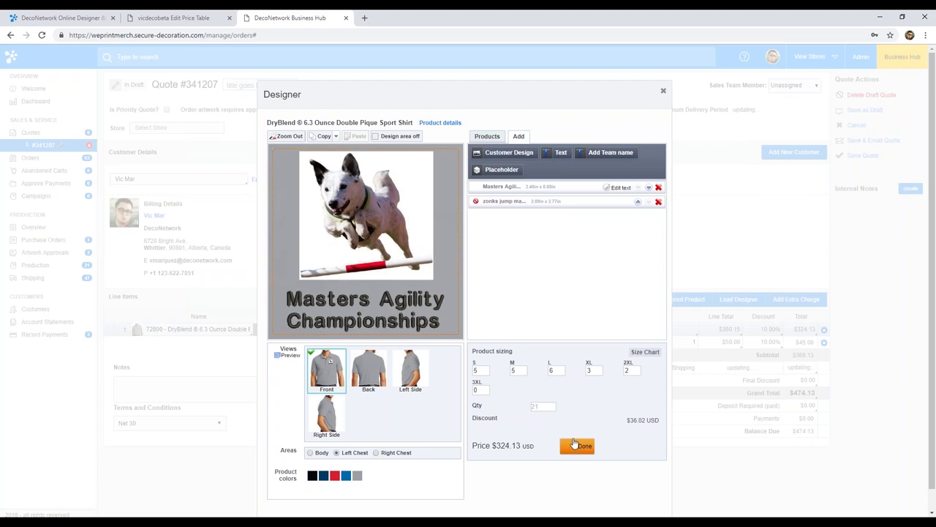
left_click(576, 441)
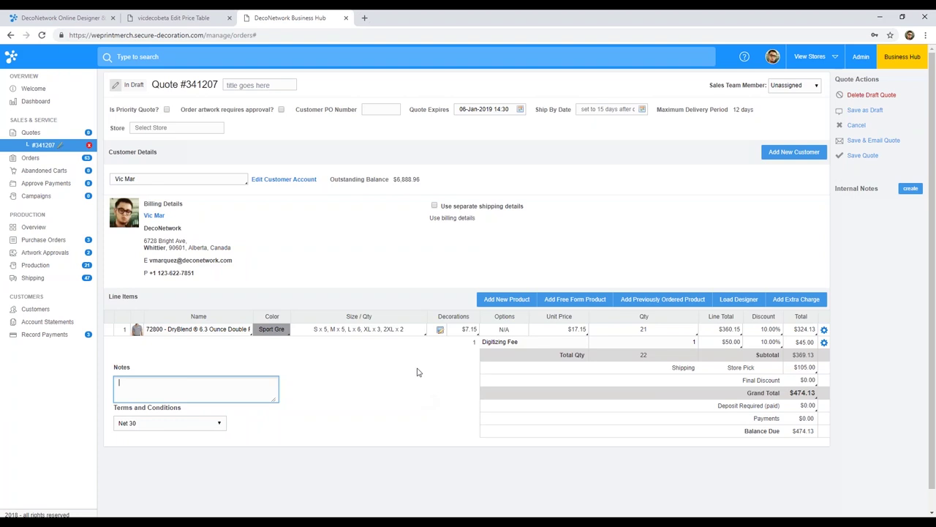
left_click(469, 330)
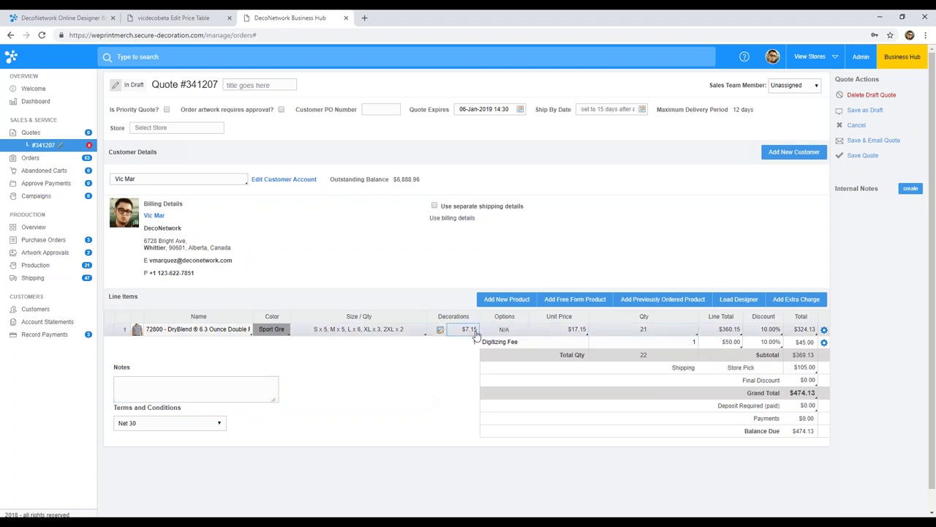
left_click(432, 366)
Set the quote's terms and conditions to No Terms and save the quote.
left_click_drag(117, 408, 183, 409)
left_click(240, 419)
left_click(216, 423)
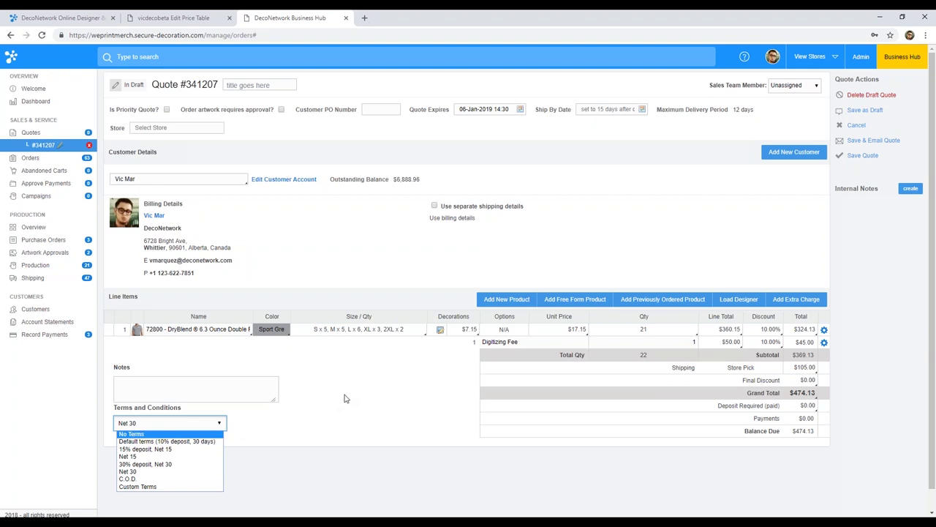
key("Escape")
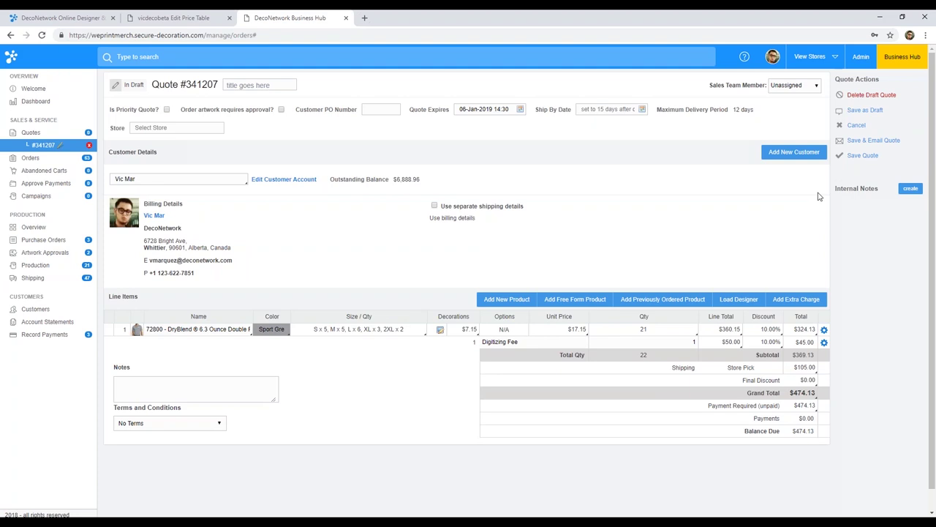
left_click(863, 158)
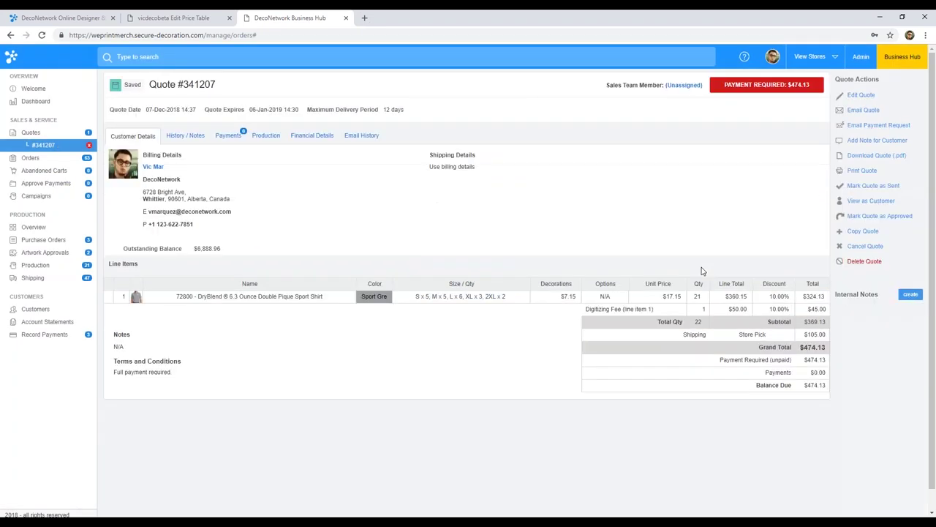
Examine the payment methods and amount options for adding a payment to the saved quote, and close the form without recording one.
left_click(228, 136)
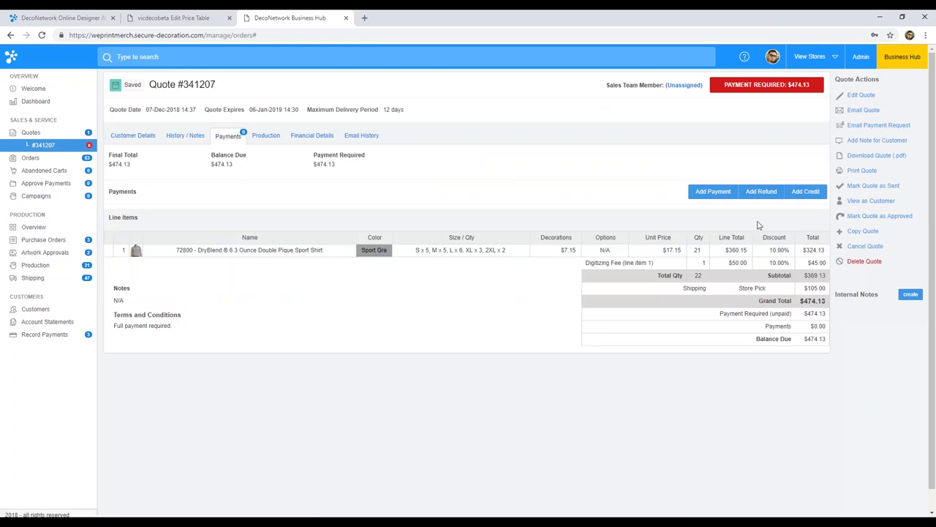
left_click(710, 194)
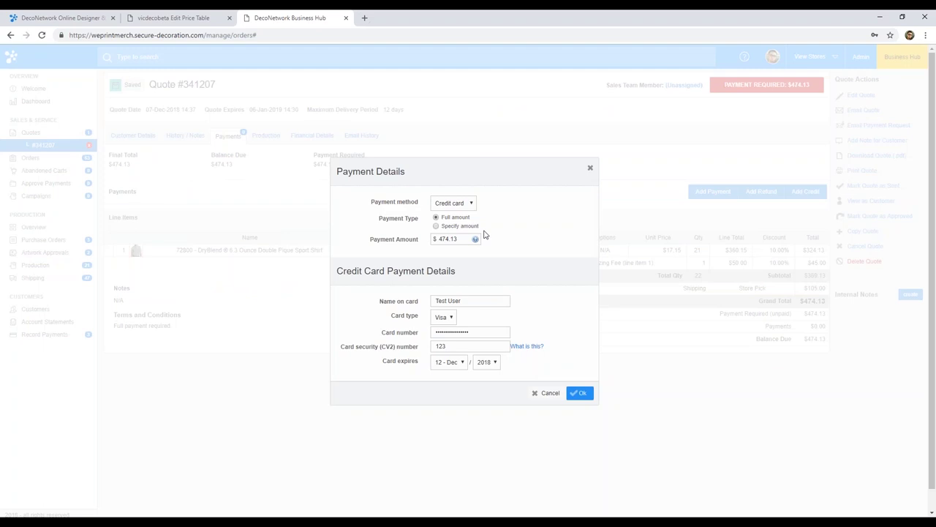
left_click(472, 203)
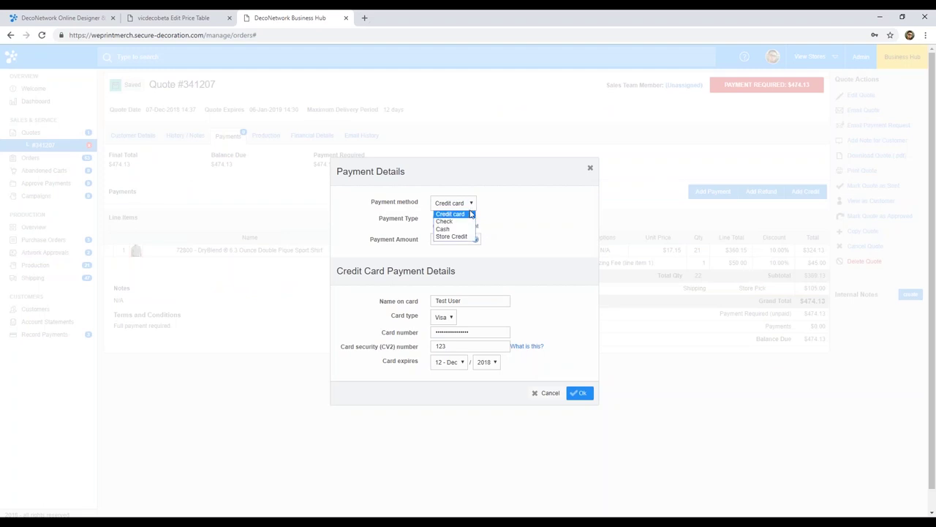
left_click(554, 217)
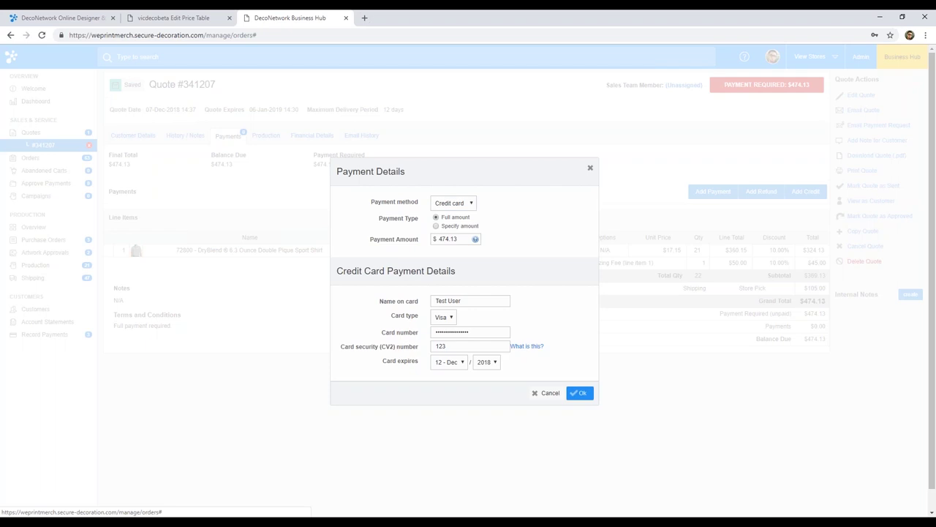
left_click(588, 168)
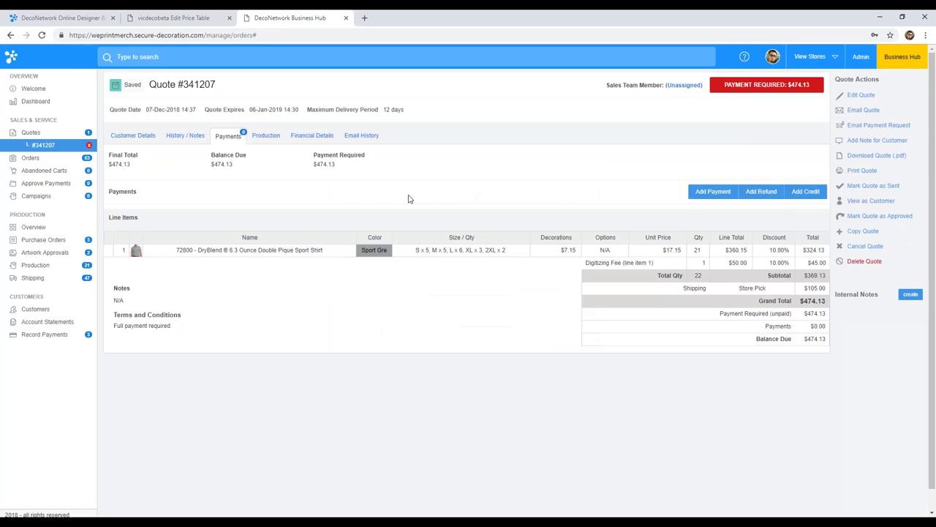
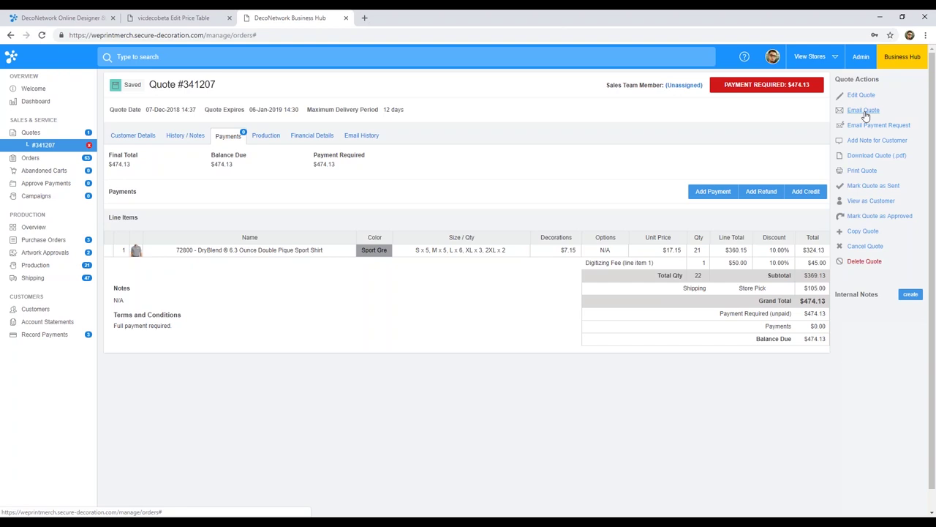
Review the email that sends the quote to the customer, preview its approval link in an incognito window, and close the form without sending.
left_click(865, 114)
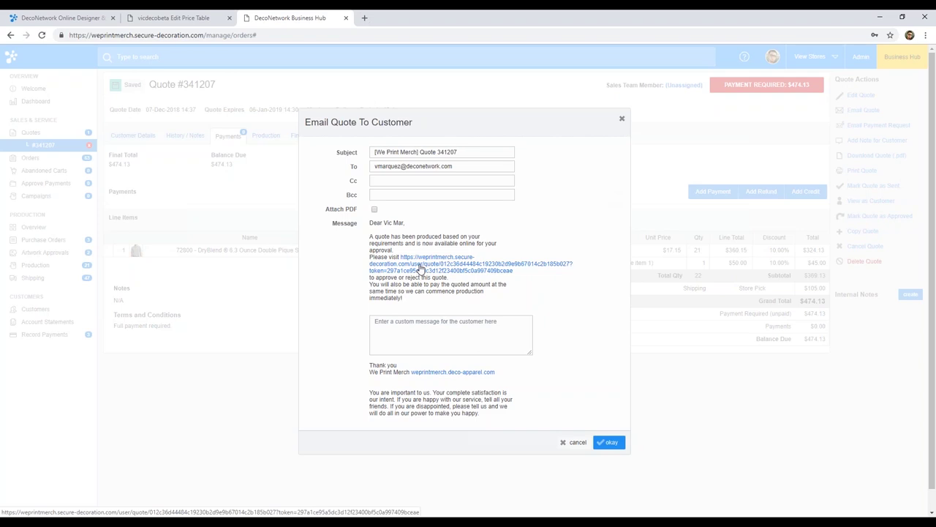
right_click(421, 269)
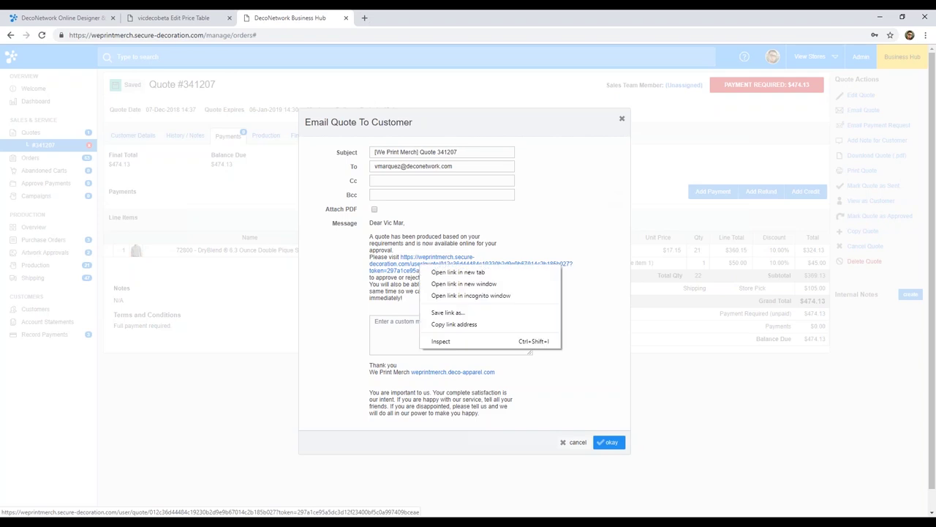
left_click(474, 296)
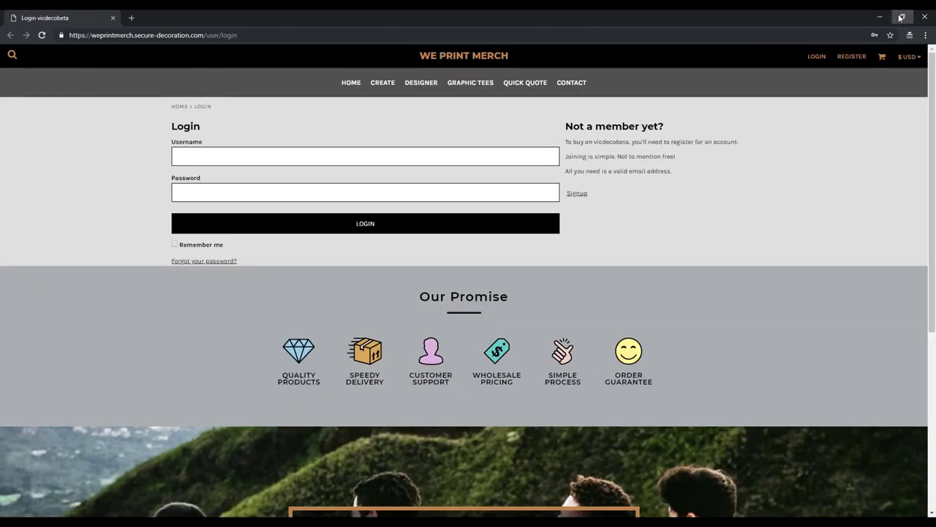
key("super+Down")
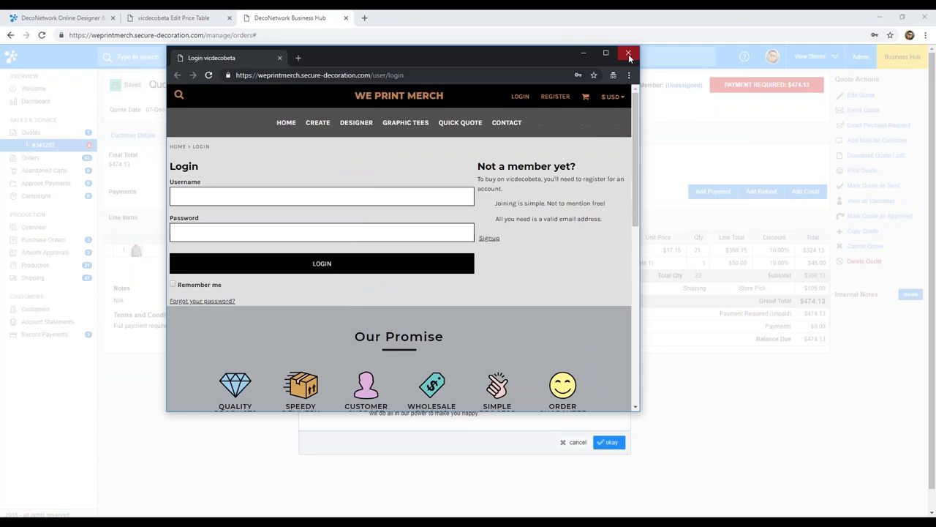
left_click(628, 54)
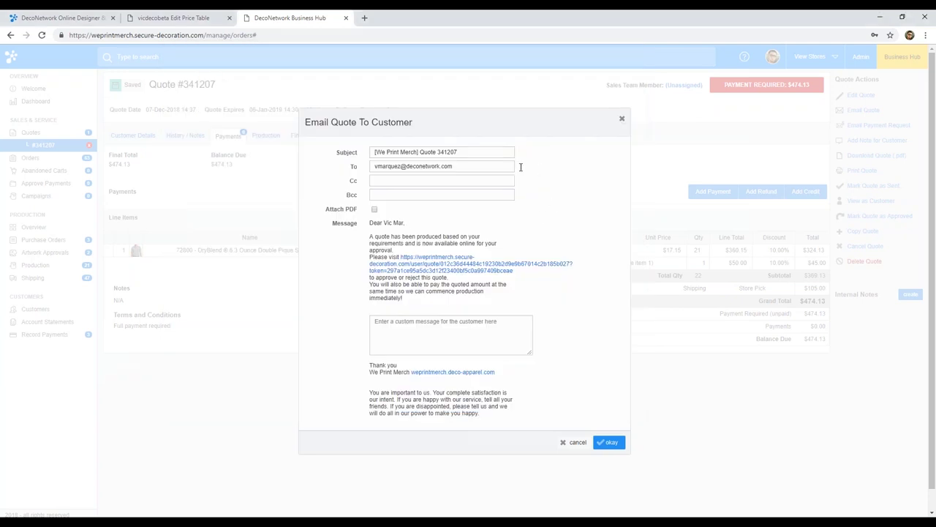
right_click(436, 277)
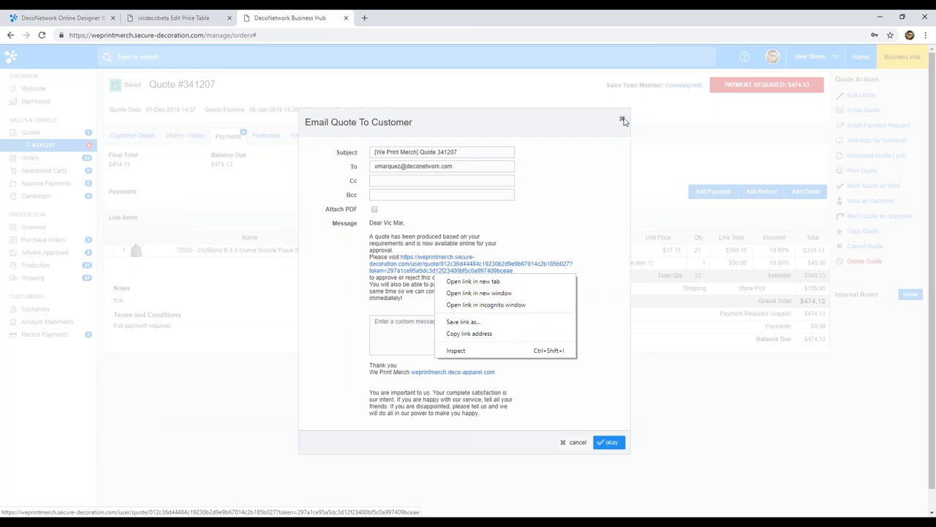
left_click(623, 126)
left_click(622, 126)
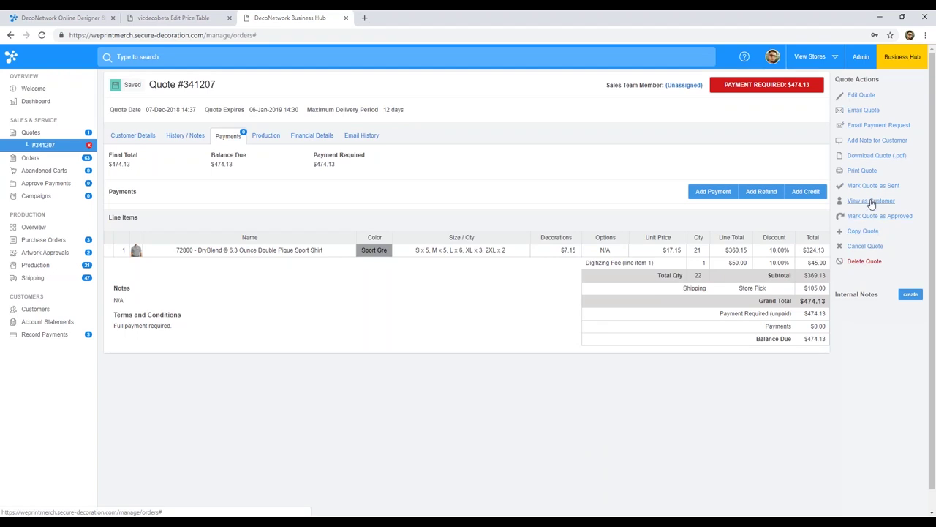
Examine the customer's view of the quote, from addresses and product pricing to the embroidery artwork details, and close it.
left_click(870, 200)
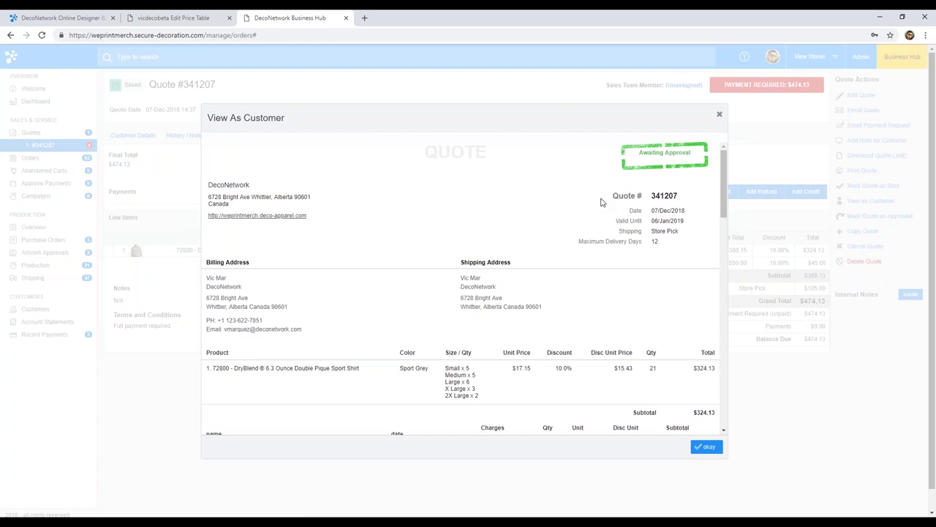
left_click_drag(726, 194, 724, 213)
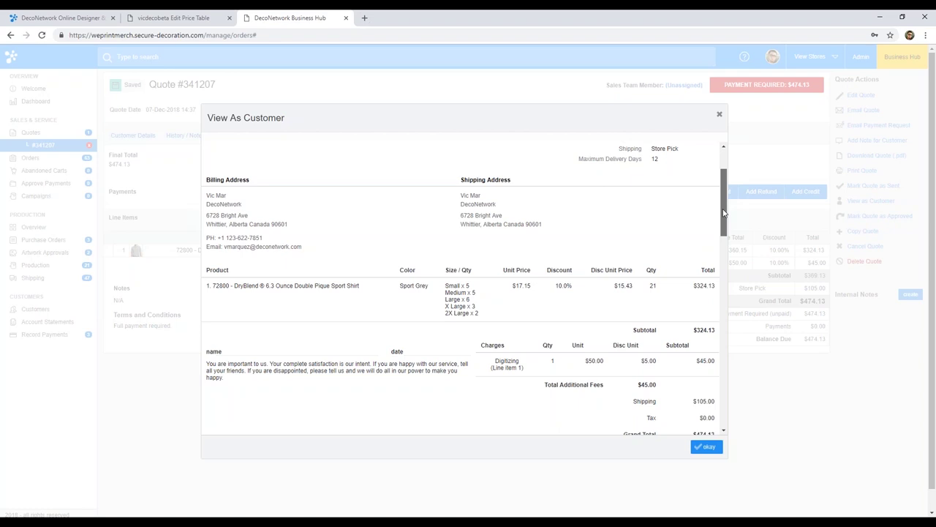
left_click_drag(725, 212, 703, 380)
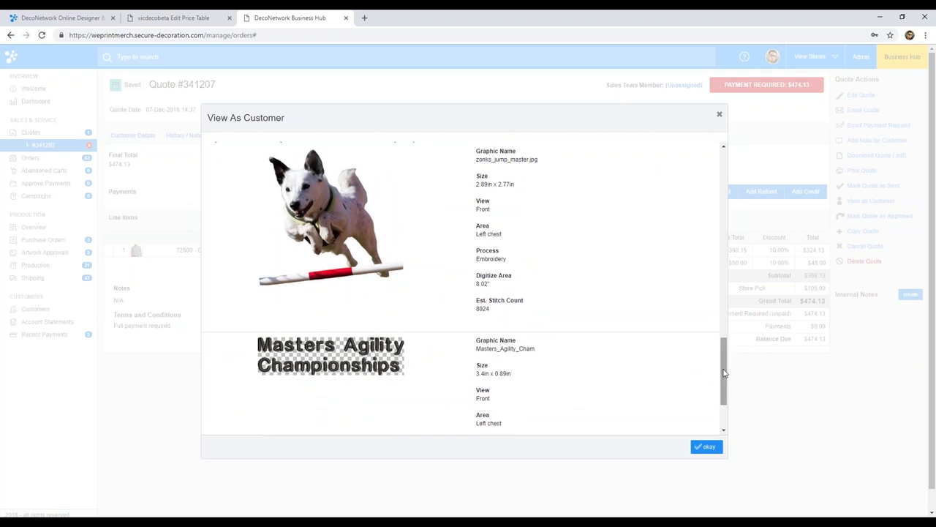
left_click_drag(722, 376, 707, 196)
scroll(708, 196, "up", 3)
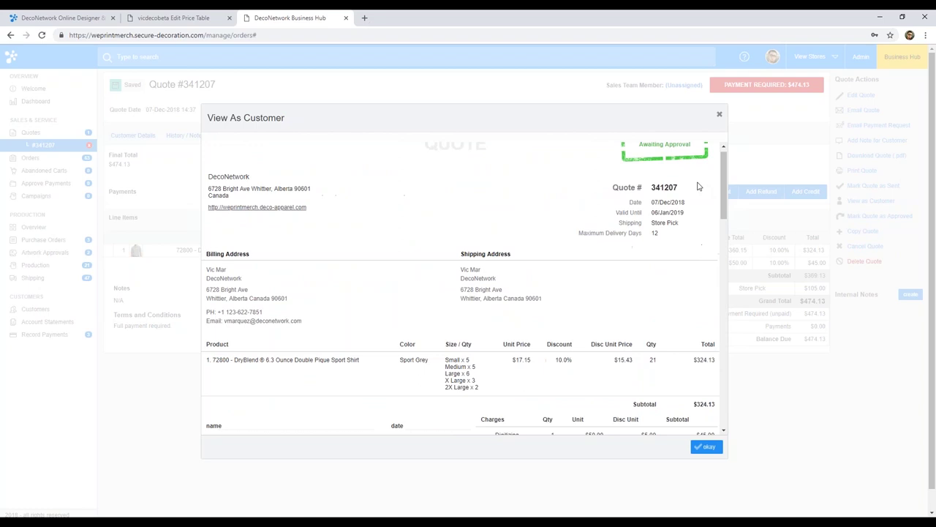
left_click(720, 117)
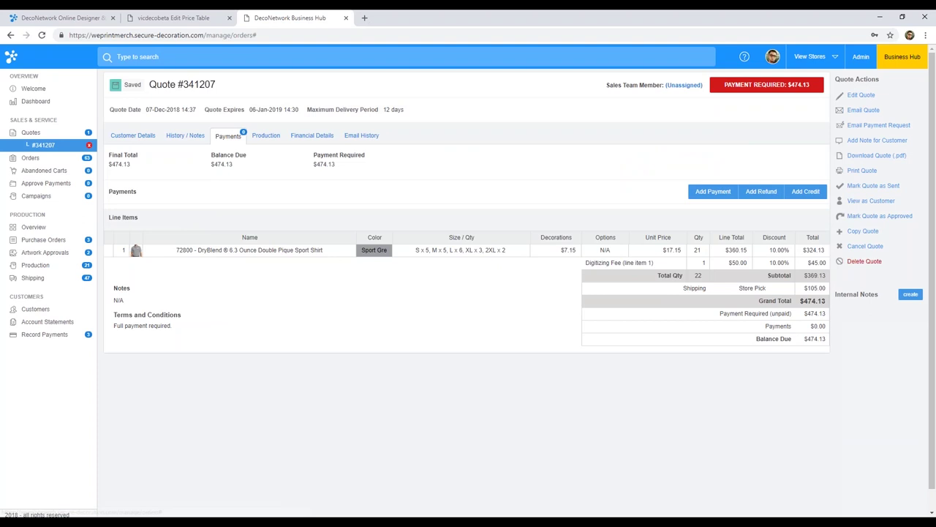
Check the quote's customer details and email history, and mark the quote as approved to convert it into an order.
left_click(133, 136)
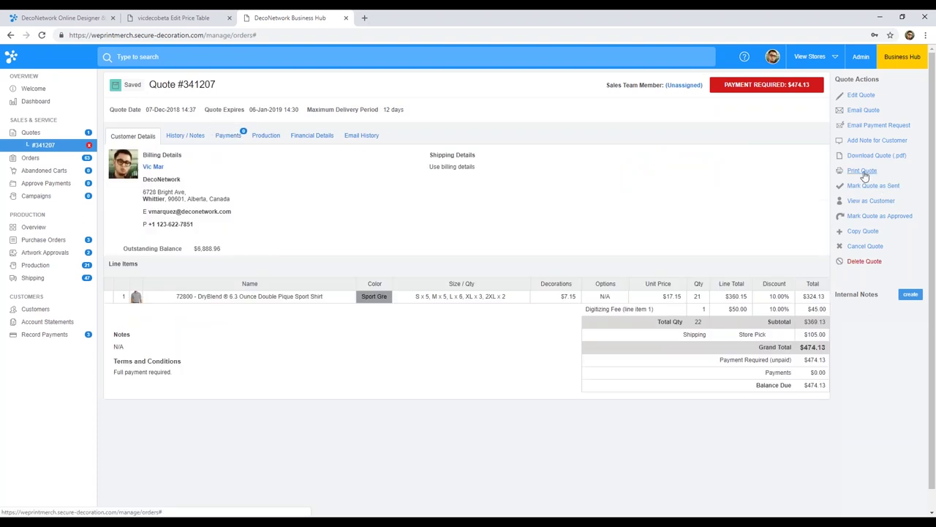
left_click(891, 220)
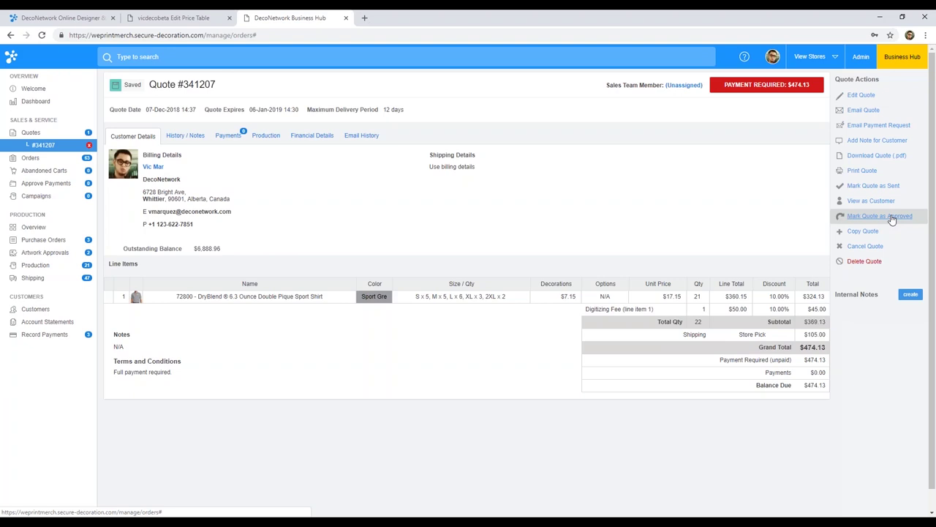
left_click(891, 219)
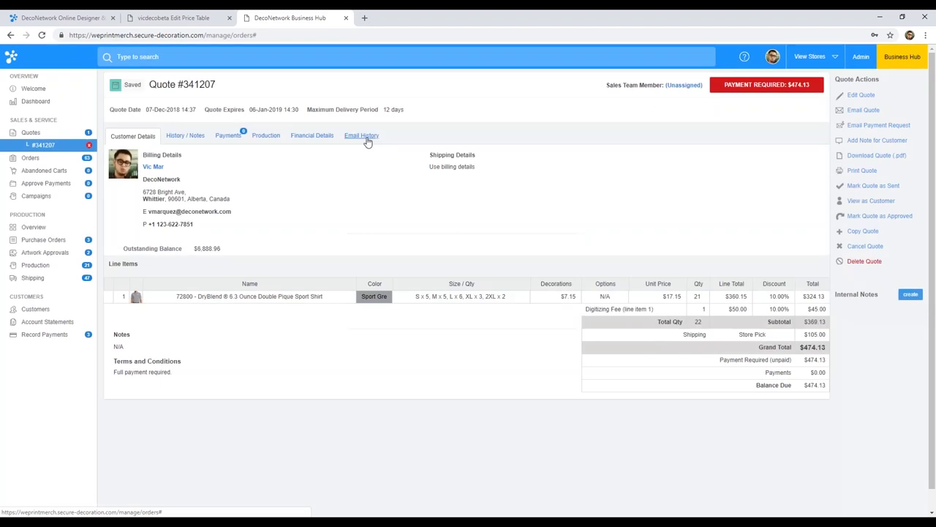
left_click(362, 136)
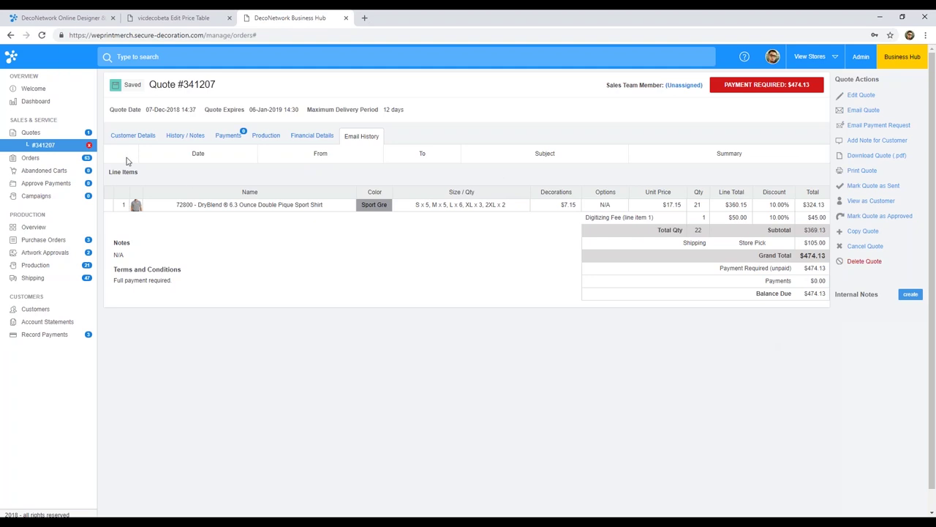
left_click(890, 217)
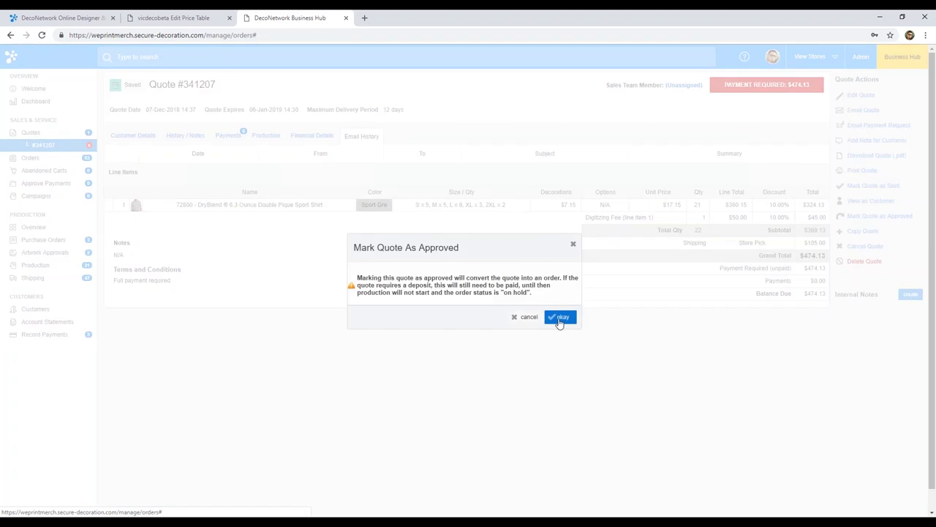
left_click(560, 322)
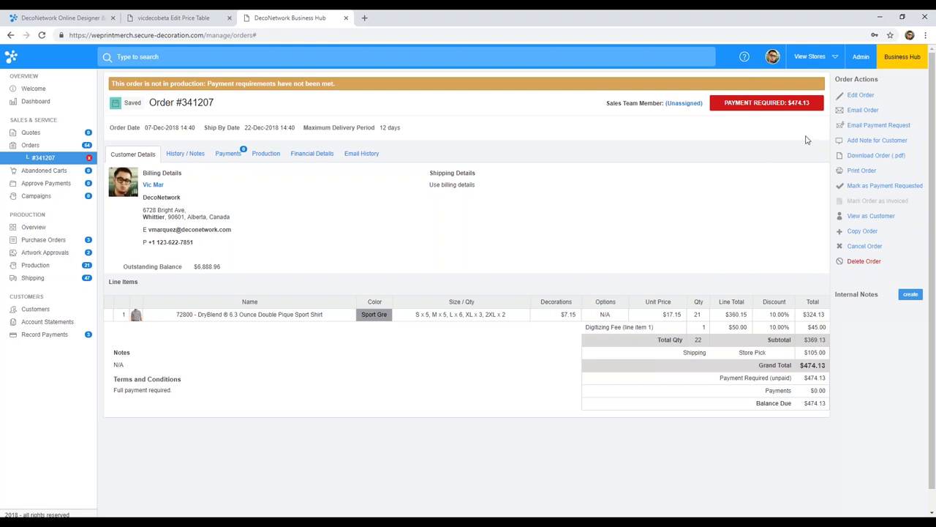
View the payment request email form without sending it, and record a full-amount credit card payment of $474.13 on the order.
left_click(894, 129)
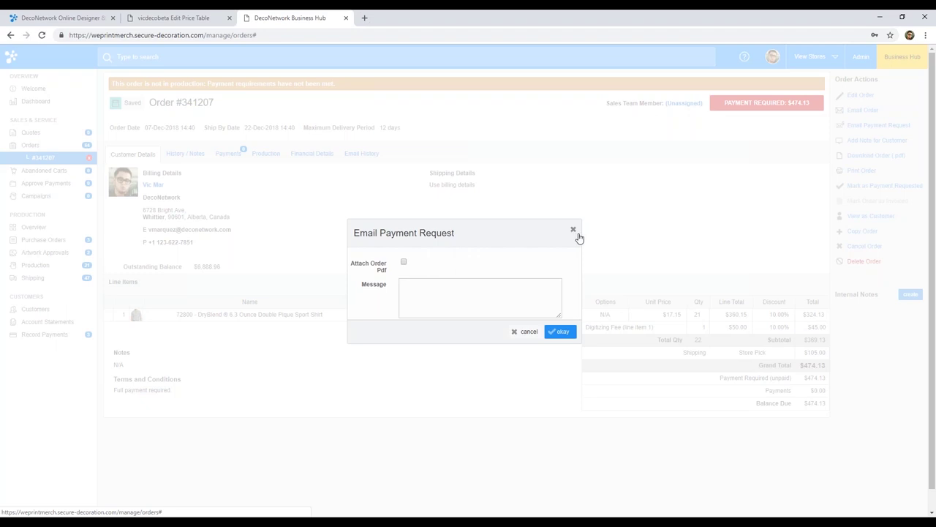
left_click(575, 231)
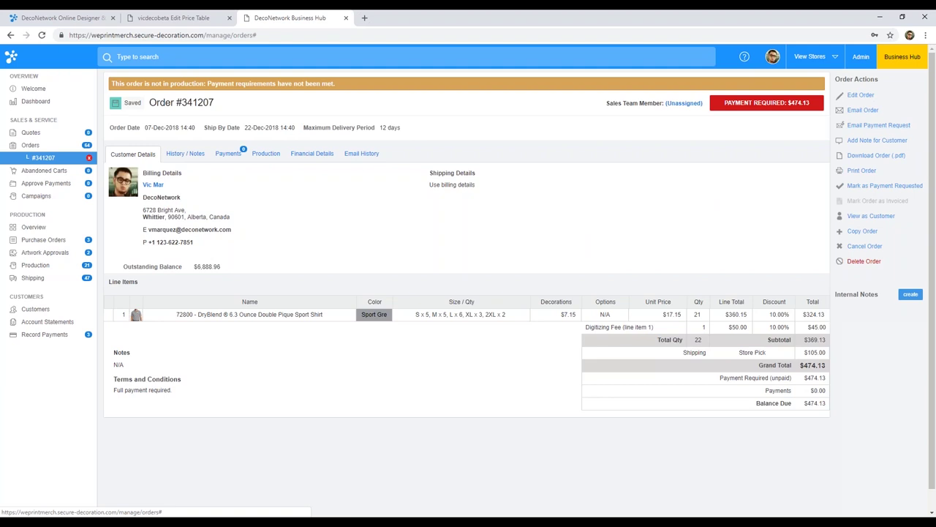
left_click(228, 155)
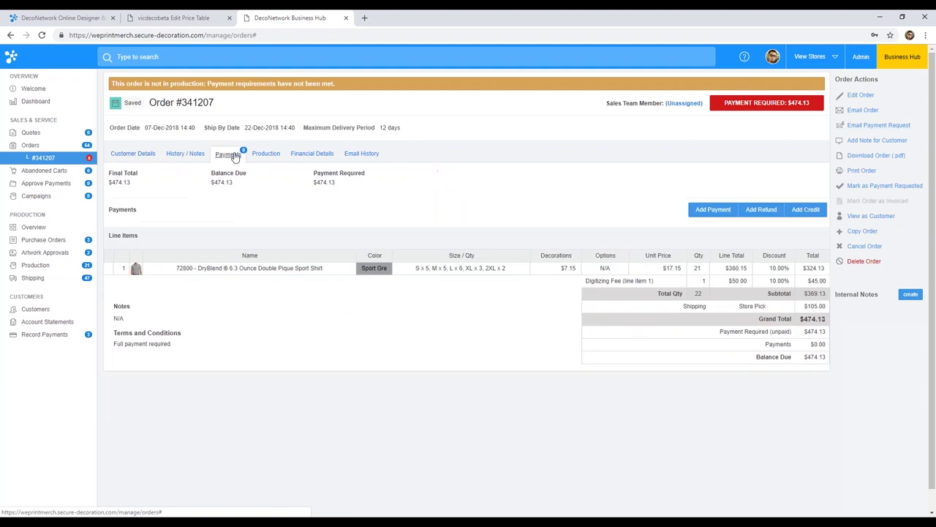
left_click(724, 210)
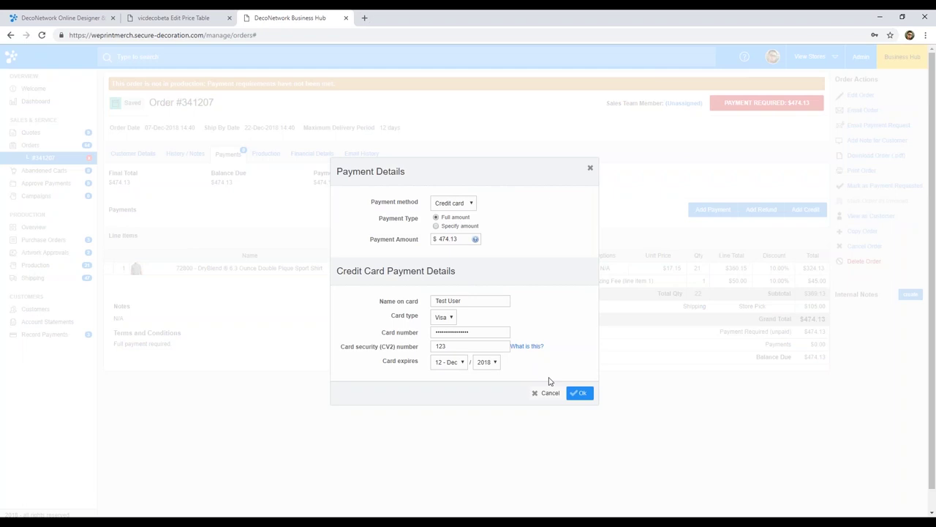
left_click(578, 395)
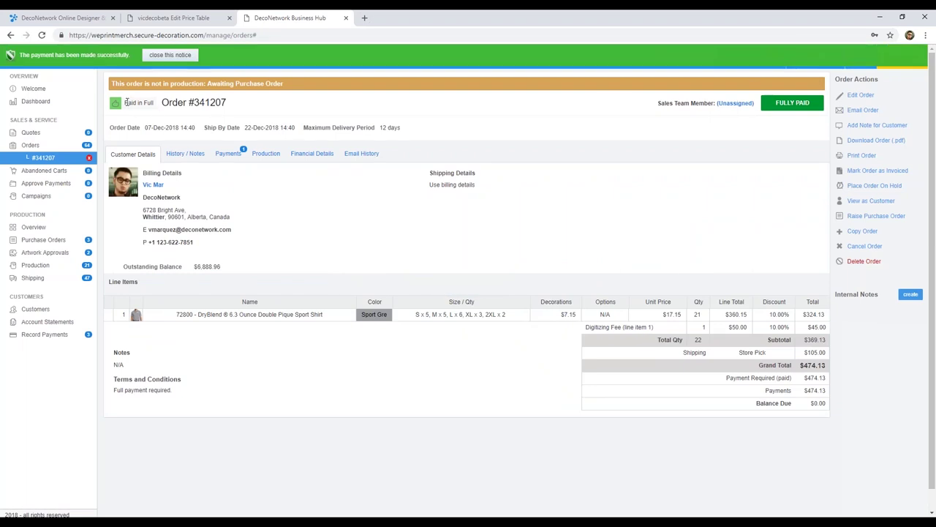
Check the order's payment status and balance due after the payment.
left_click_drag(126, 102, 155, 104)
left_click(223, 111)
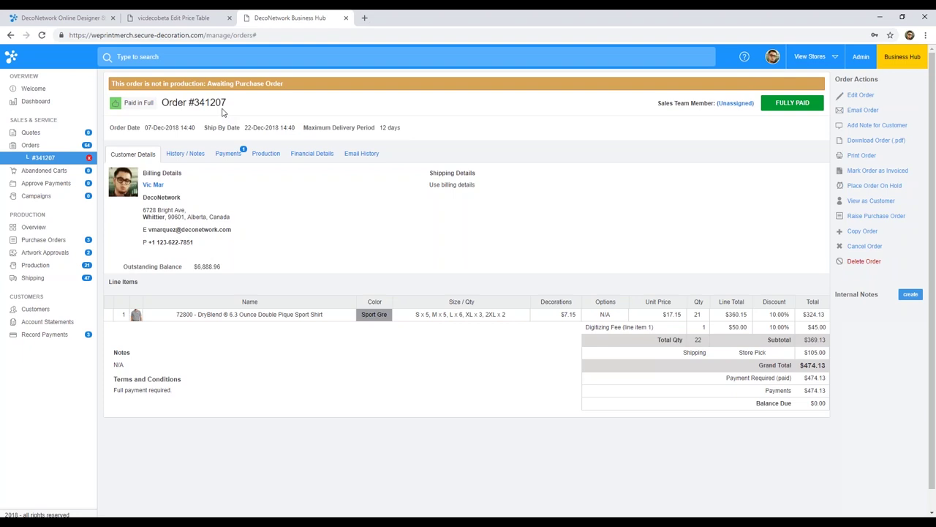
left_click_drag(755, 404, 825, 404)
key("ctrl+a")
left_click_drag(761, 404, 826, 404)
left_click(314, 218)
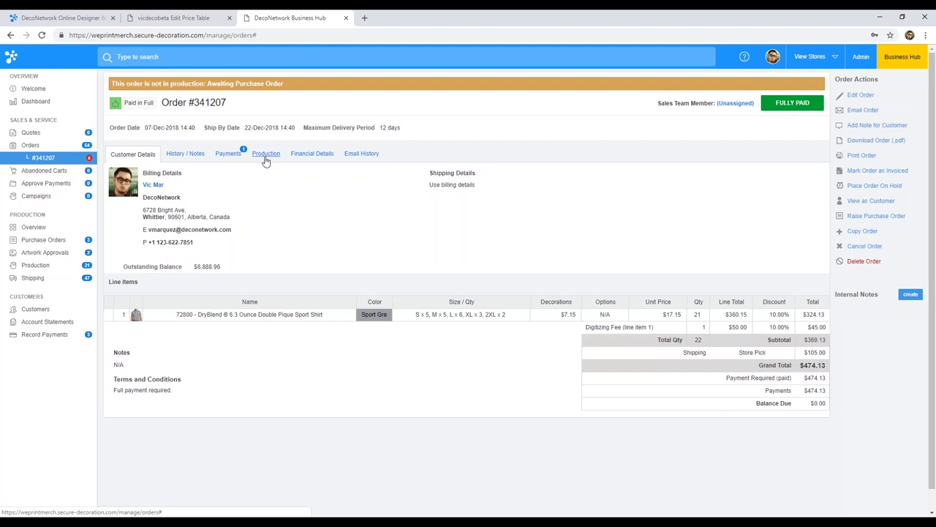
Examine the order's production stages for each shirt size: paid, ordered, received, artwork, produced and shipped.
left_click(265, 154)
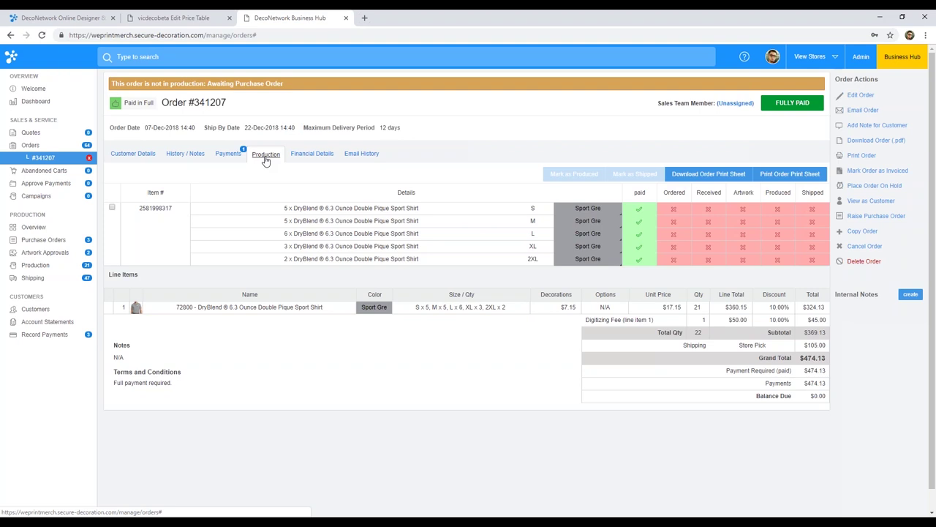
left_click_drag(634, 193, 648, 198)
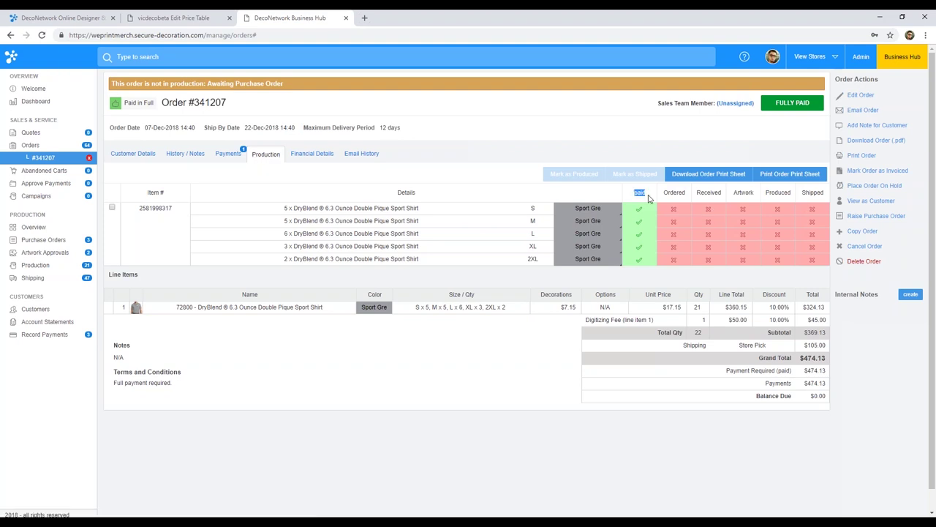
left_click(647, 198)
double_click(681, 192)
left_click_drag(697, 192, 721, 192)
double_click(740, 192)
double_click(767, 193)
double_click(804, 192)
left_click_drag(352, 258, 299, 247)
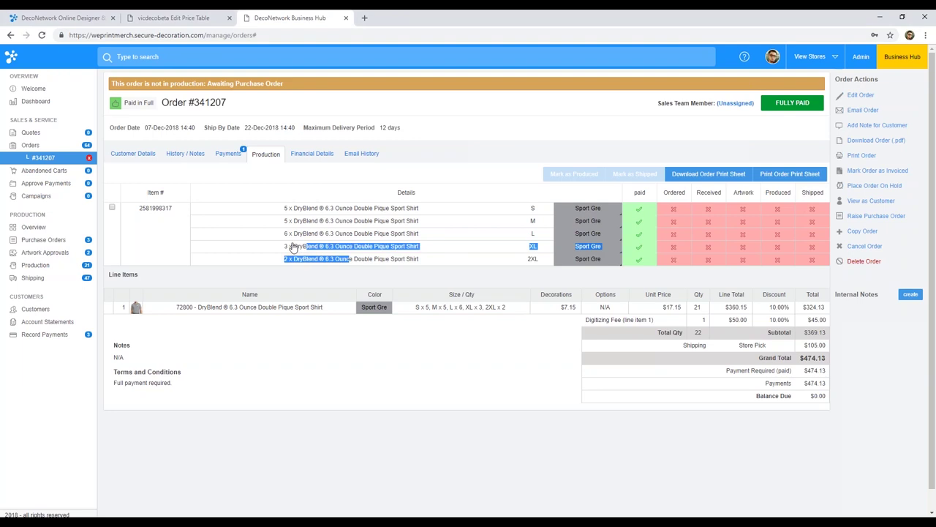
left_click(230, 247)
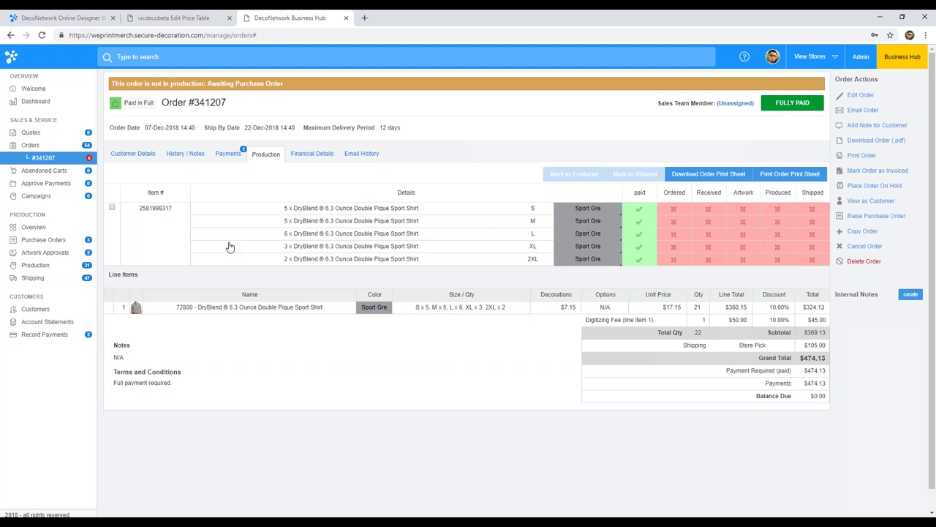
Review the open purchase orders and the items awaiting purchase orders, closing the order's sidebar entry.
left_click(50, 244)
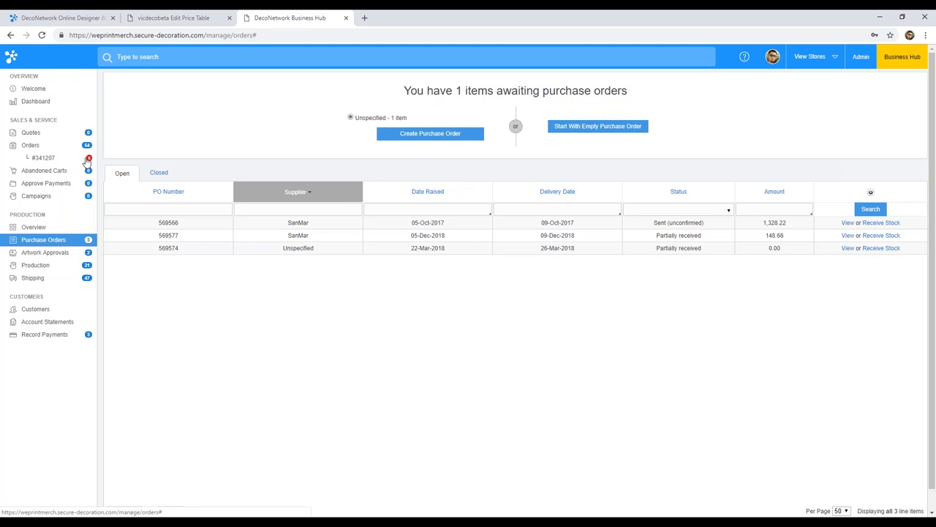
left_click(88, 158)
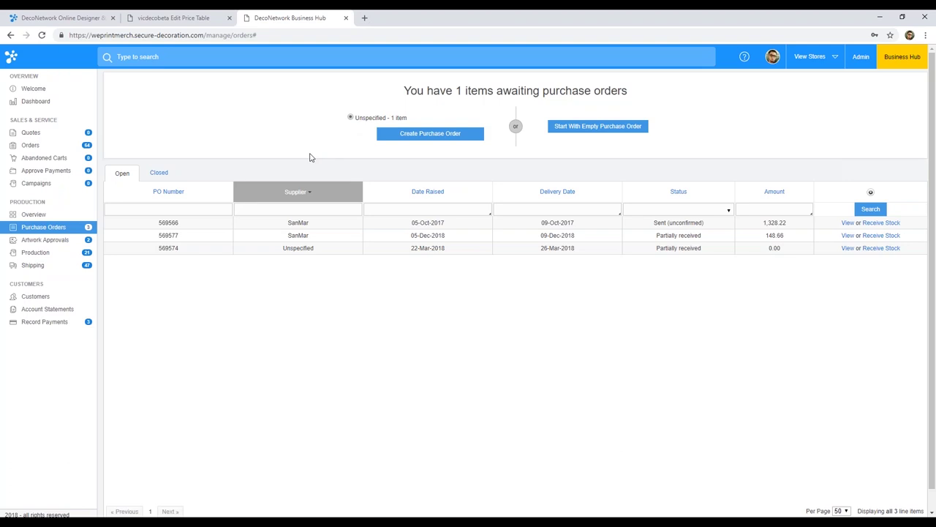
left_click(412, 134)
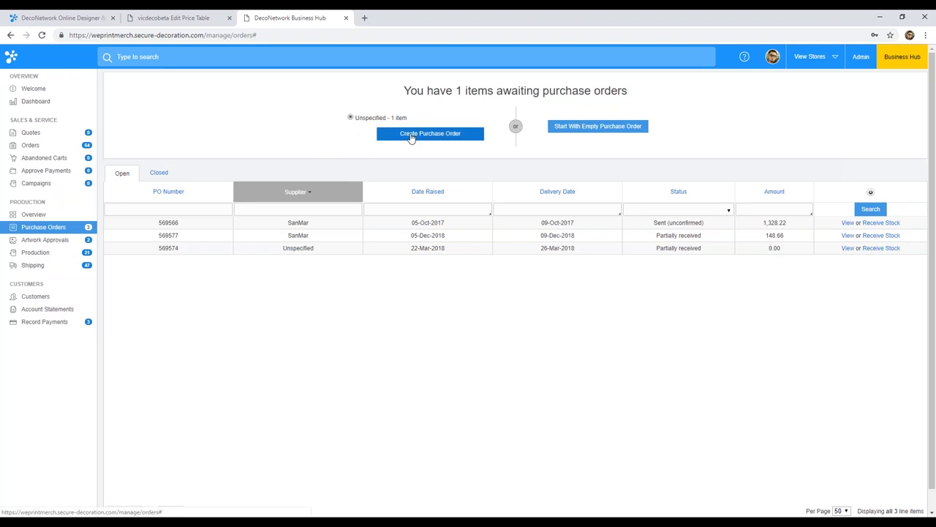
Raise a purchase order to SanMar from the newest paid order for the DryBlend sport shirts and save it.
left_click(48, 149)
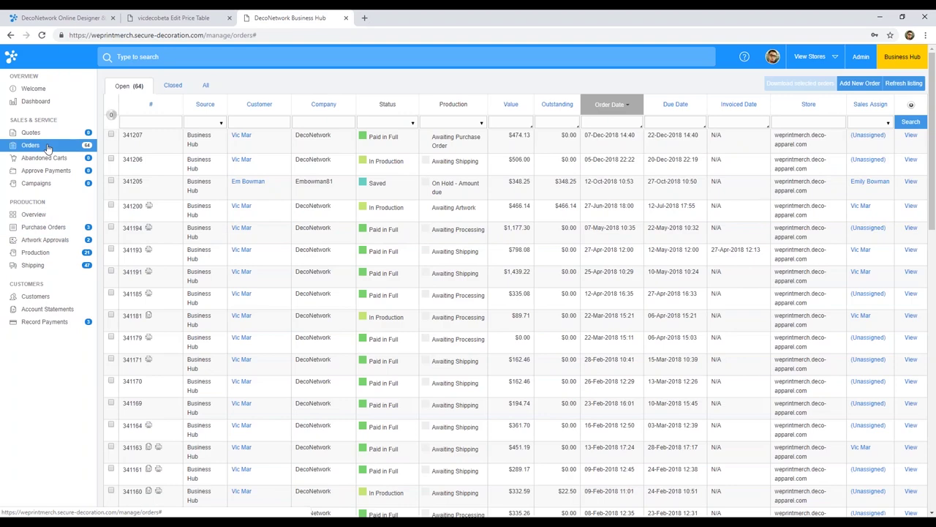
left_click(911, 137)
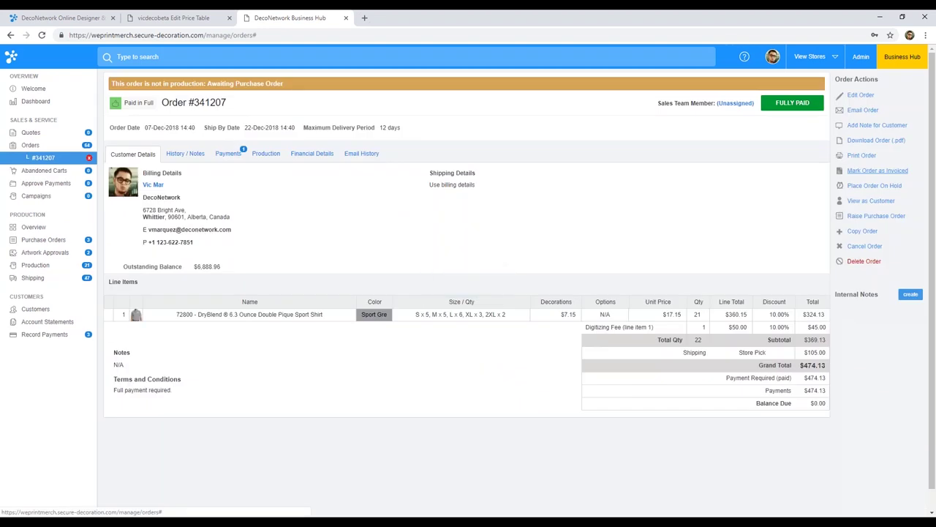
left_click(866, 218)
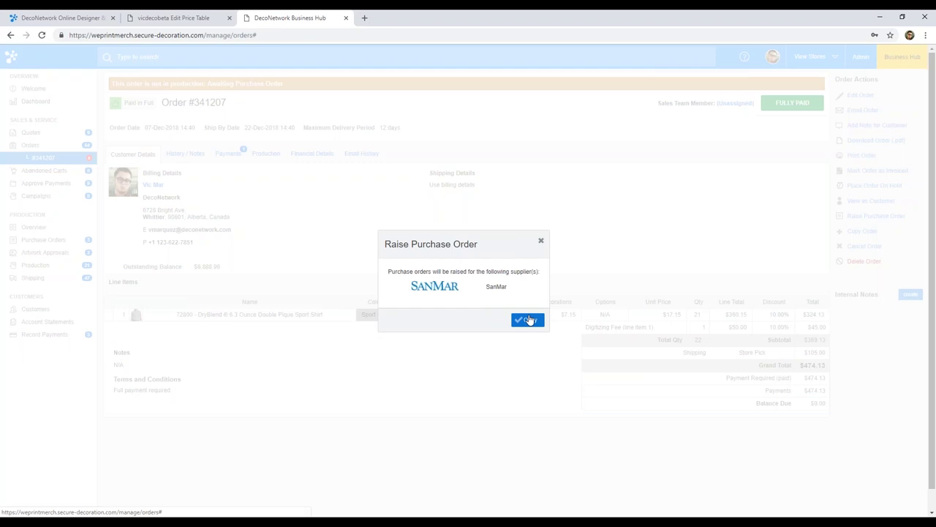
left_click(528, 320)
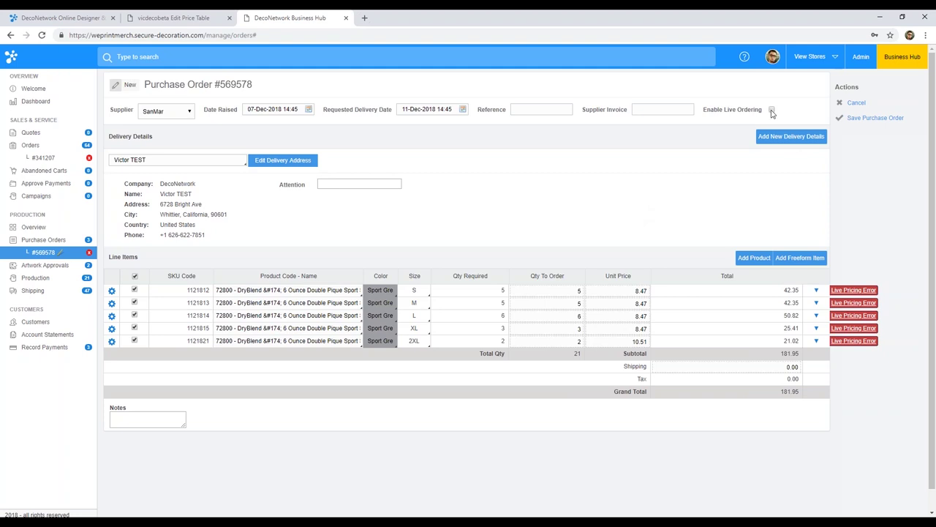
left_click(870, 119)
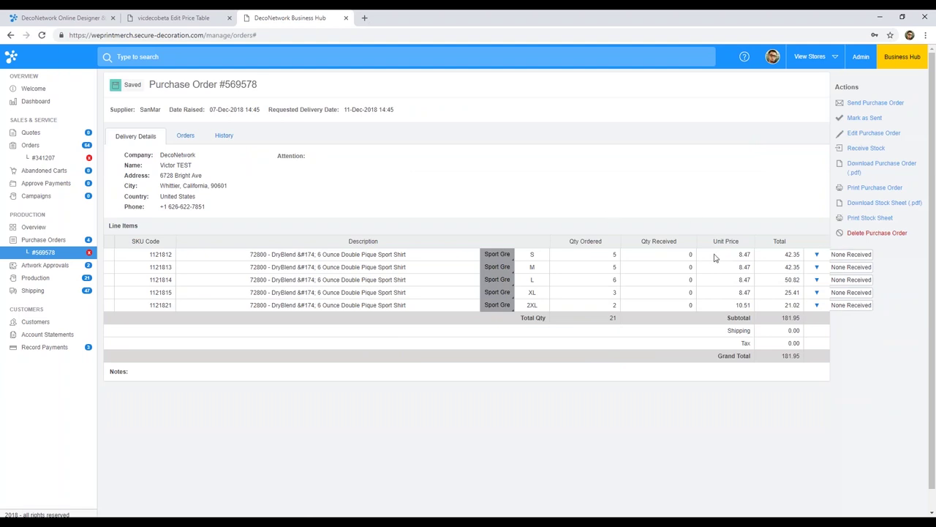
View the options for sending the purchase order to SanMar without sending it.
left_click(876, 103)
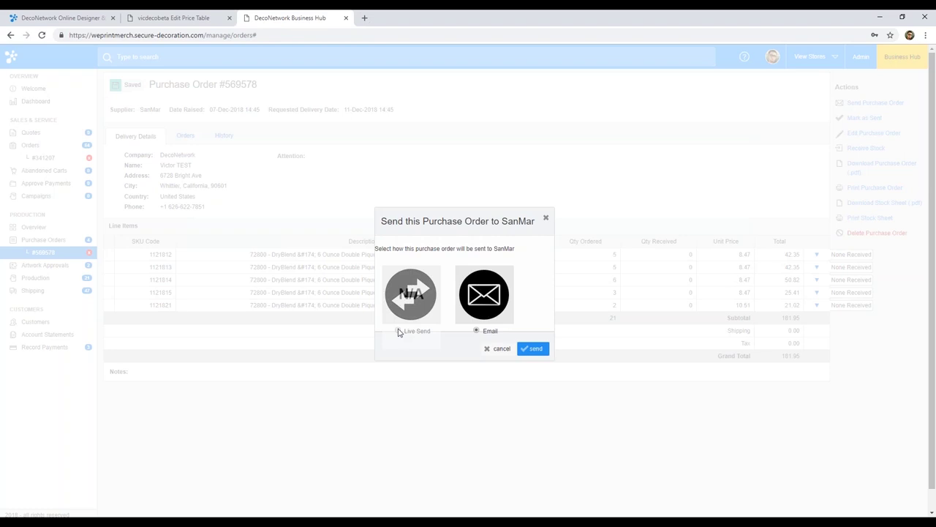
left_click(536, 349)
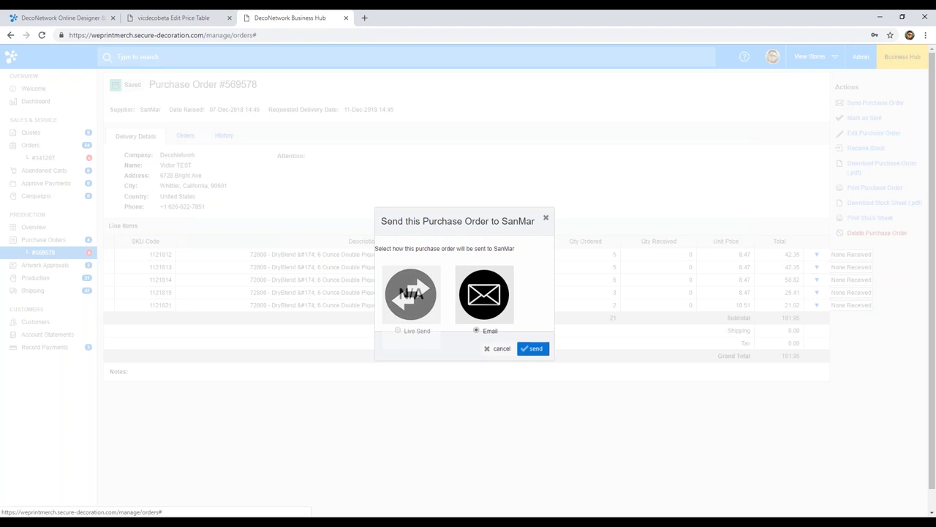
left_click(487, 356)
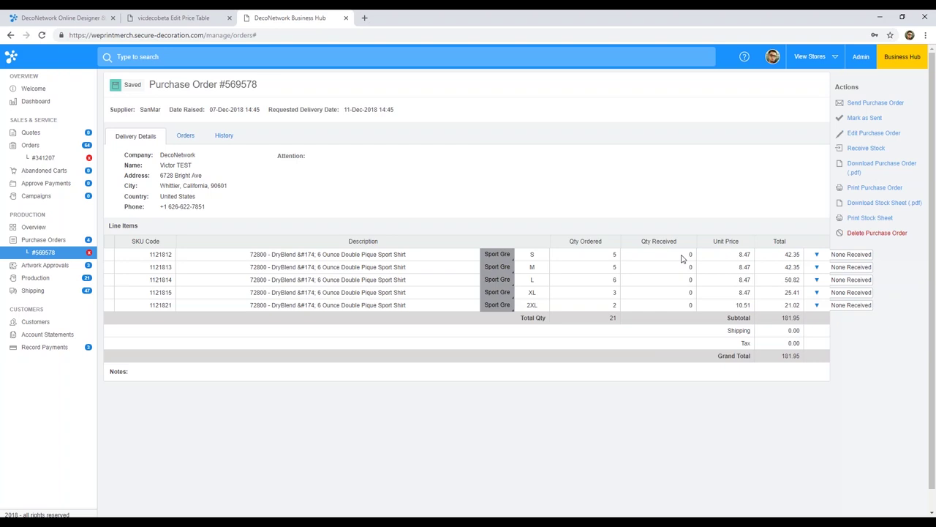
Receive the full ordered quantities of sizes S to 2XL on the purchase order, and check the customer order's production stages.
left_click(855, 150)
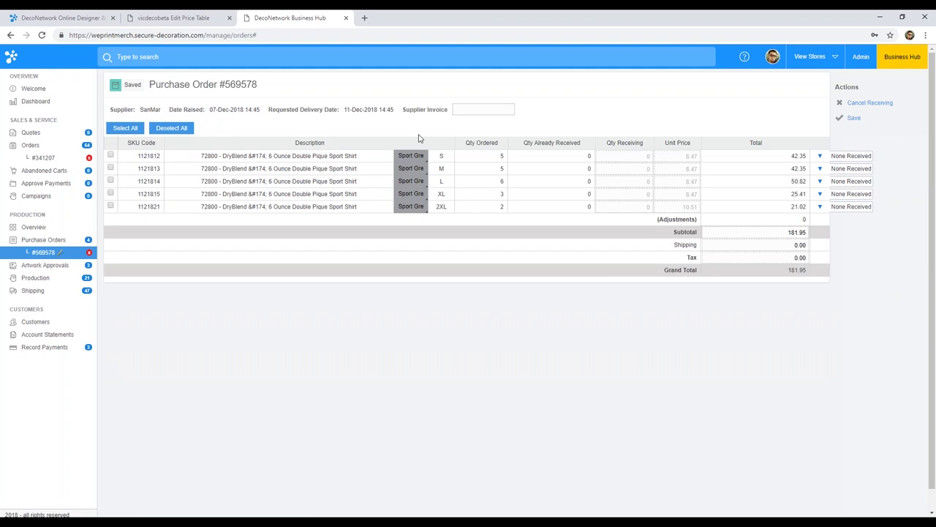
left_click(110, 157)
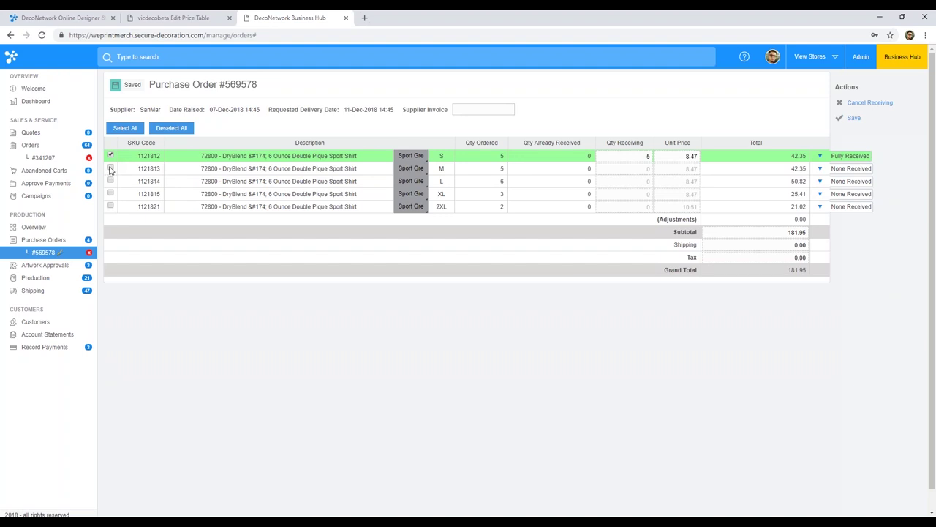
left_click(111, 169)
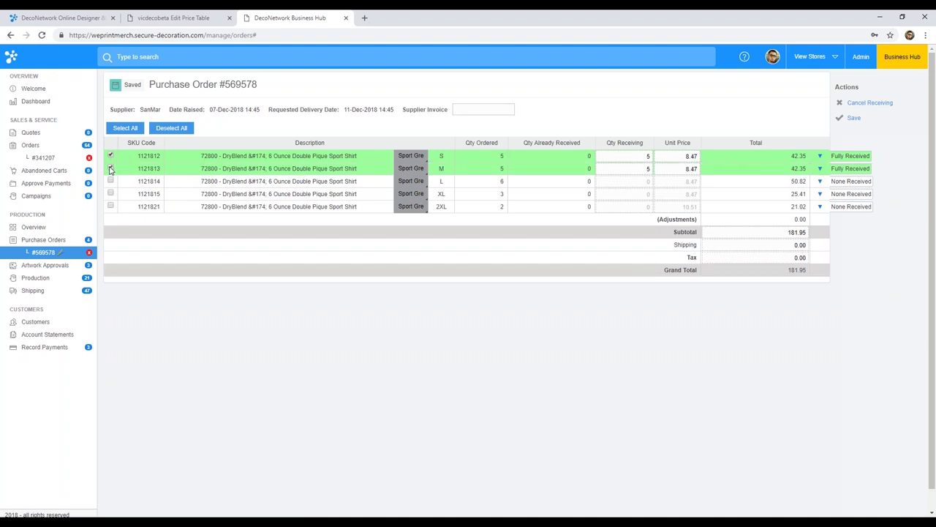
left_click(111, 180)
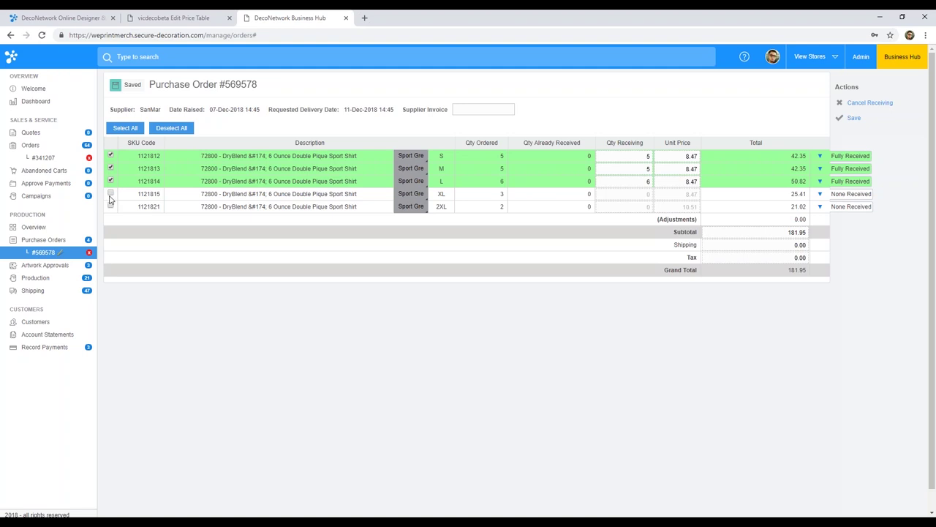
left_click(110, 194)
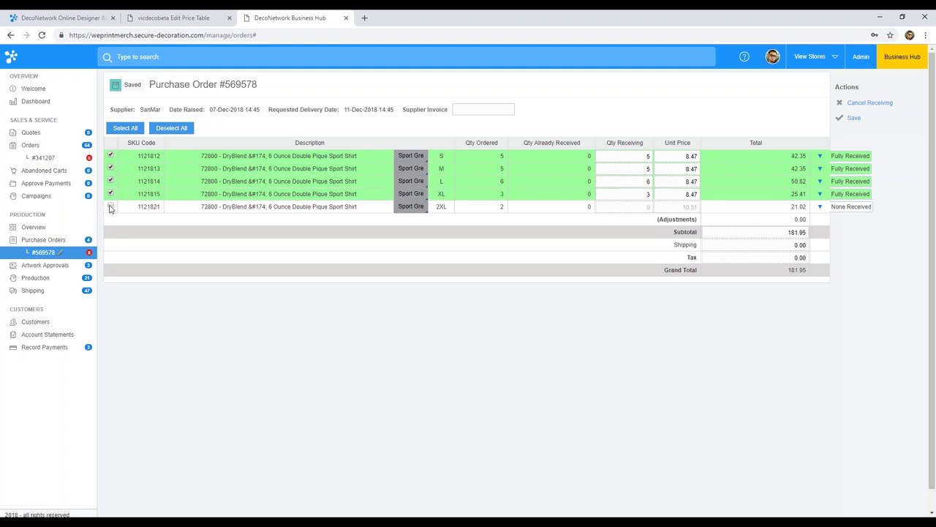
left_click(111, 207)
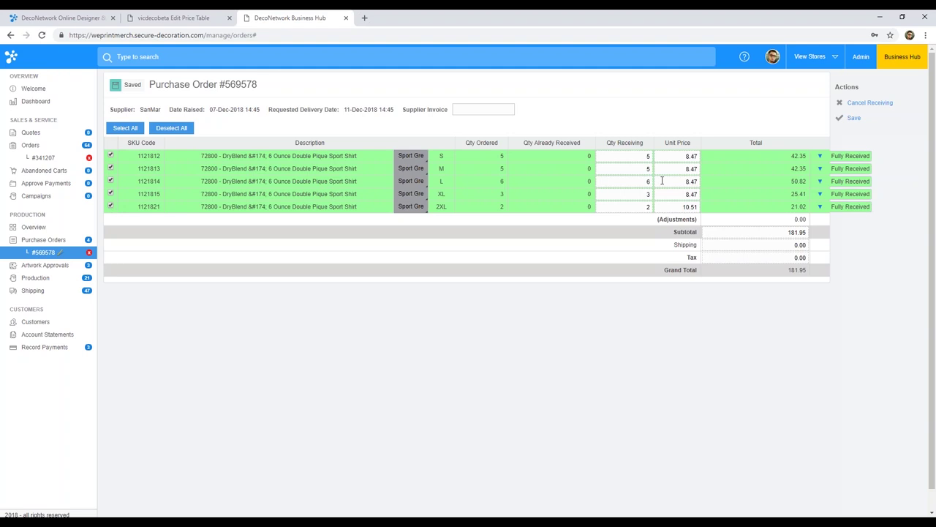
left_click(854, 118)
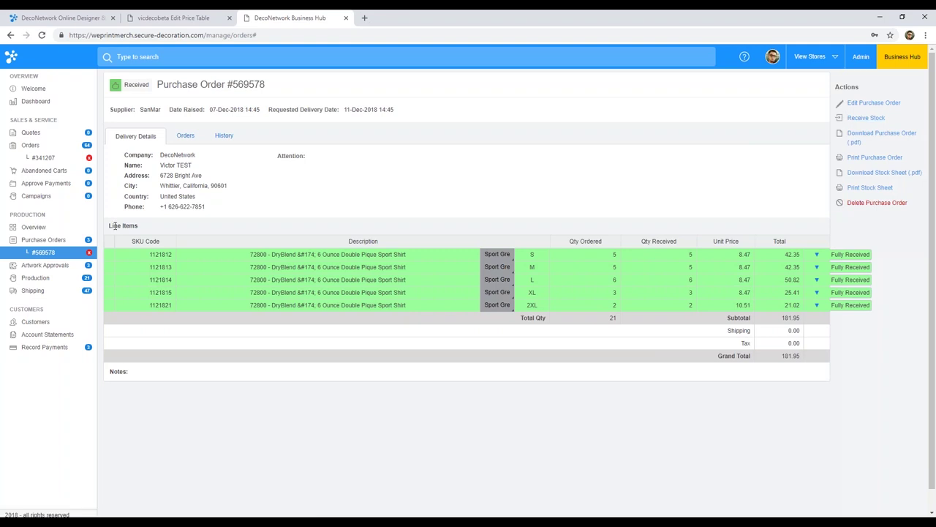
left_click(55, 158)
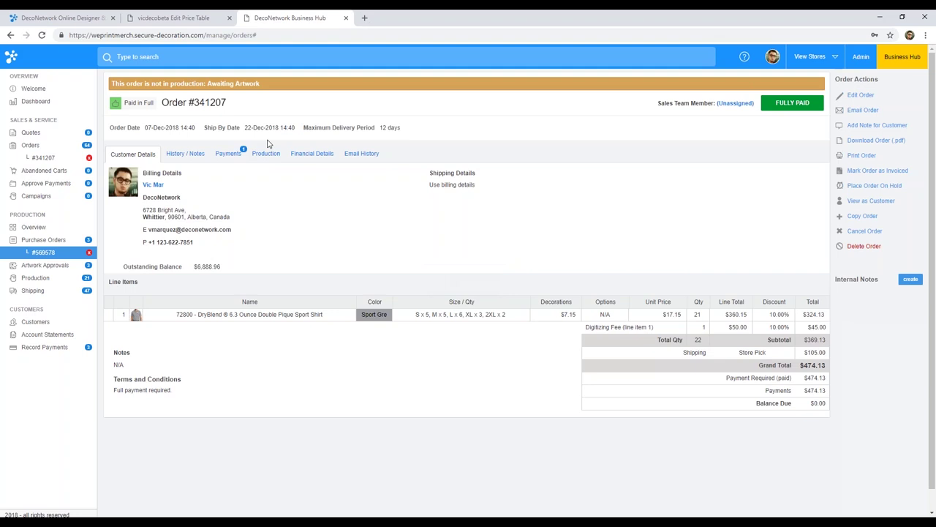
left_click(272, 154)
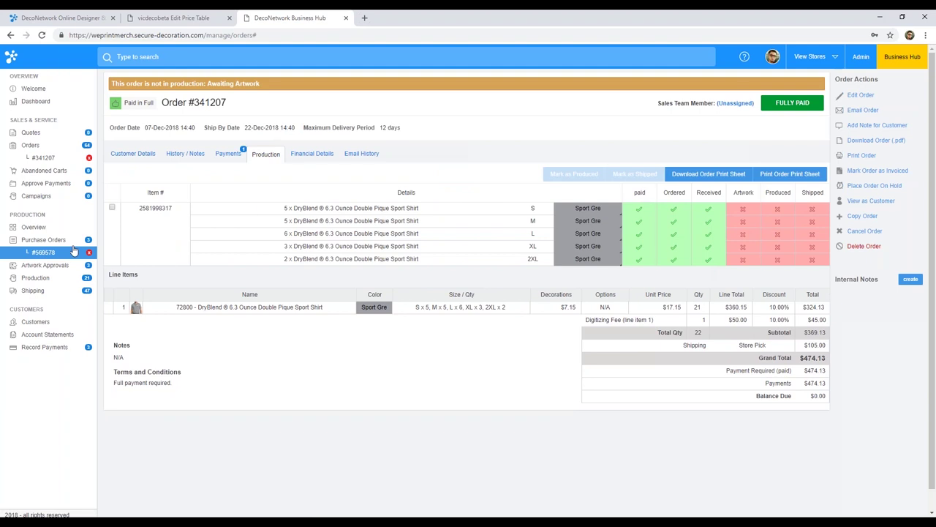
Upload the digitized .EMB file from the Desktop to the order's embroidery artwork approval and declare copyright permission.
left_click(31, 267)
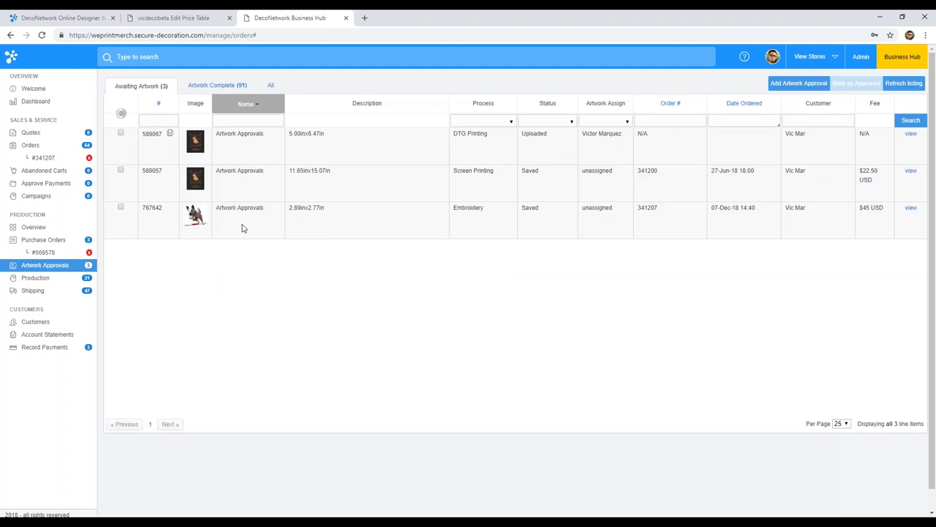
mouse_move(198, 223)
left_click(910, 207)
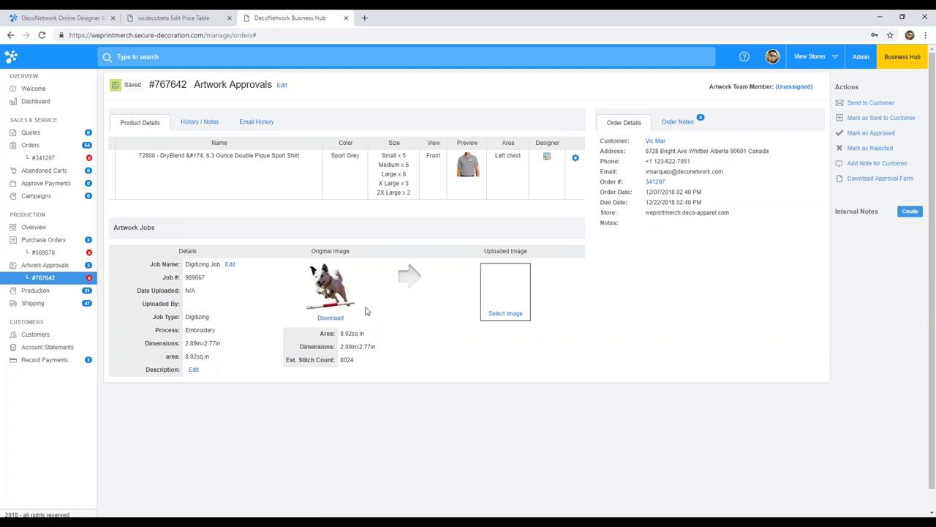
left_click(510, 313)
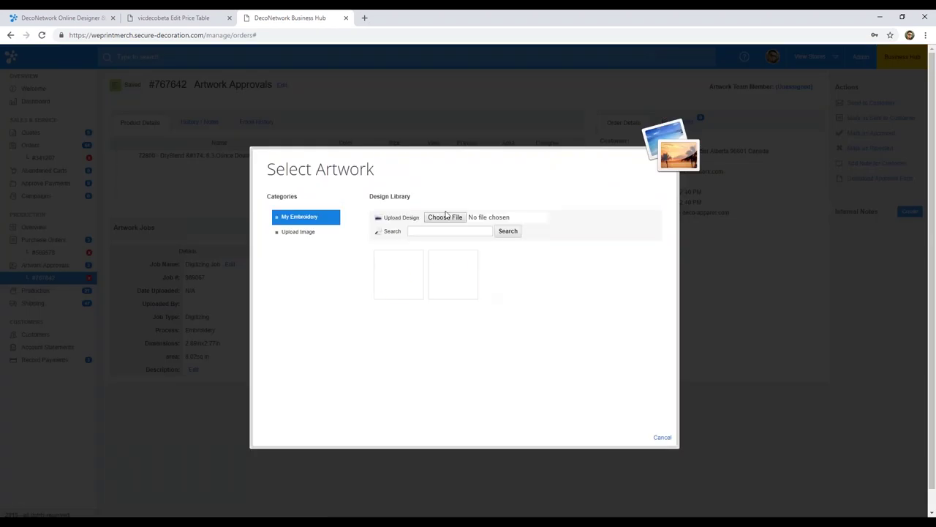
left_click(449, 218)
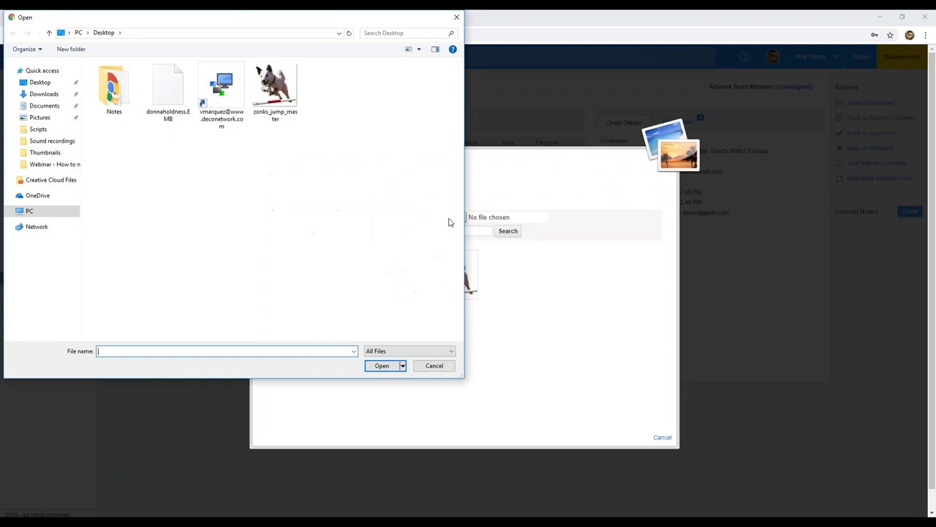
double_click(173, 95)
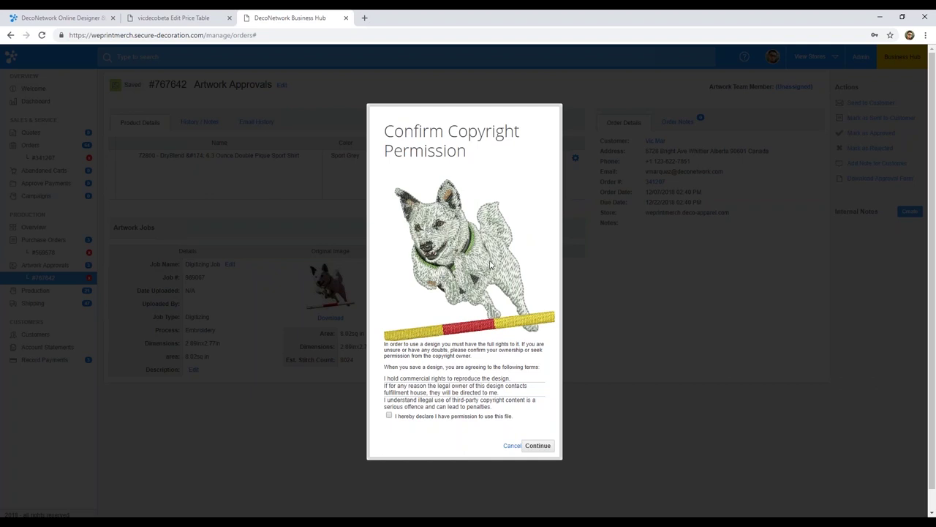
left_click(389, 414)
left_click(538, 446)
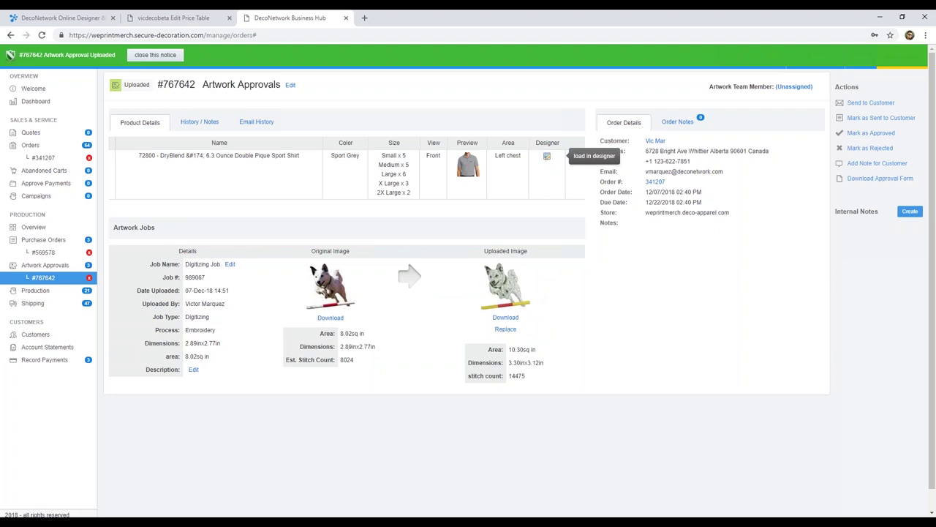
Preview the digitized dog design on the shirt in the designer without changes, and mark the artwork as approved.
left_click(547, 157)
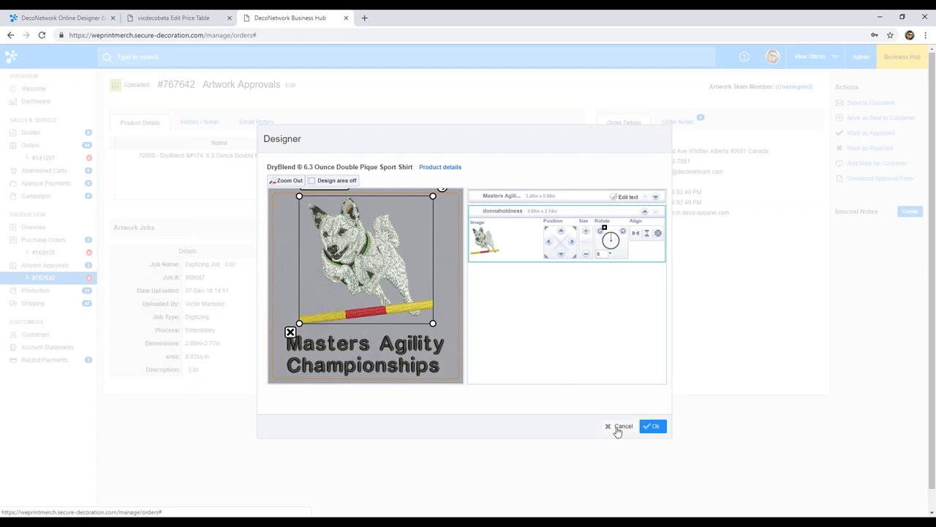
left_click(619, 428)
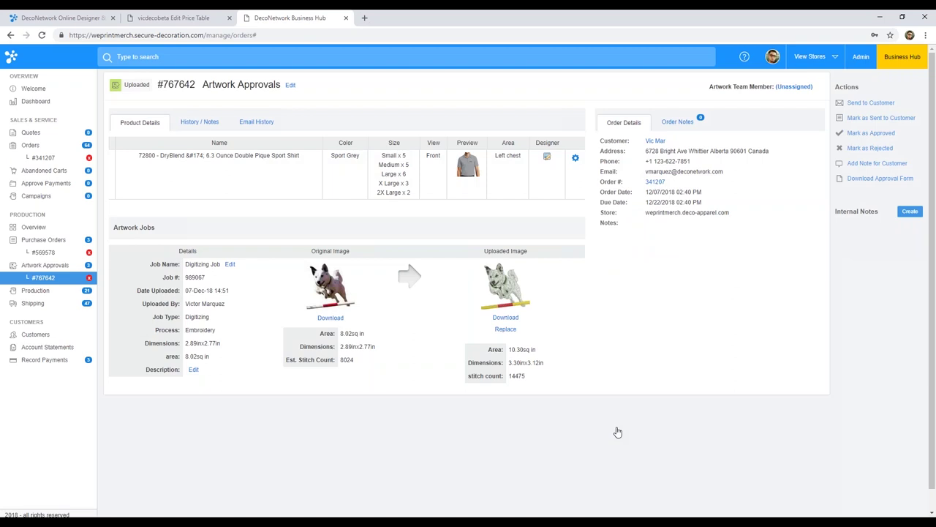
left_click(864, 133)
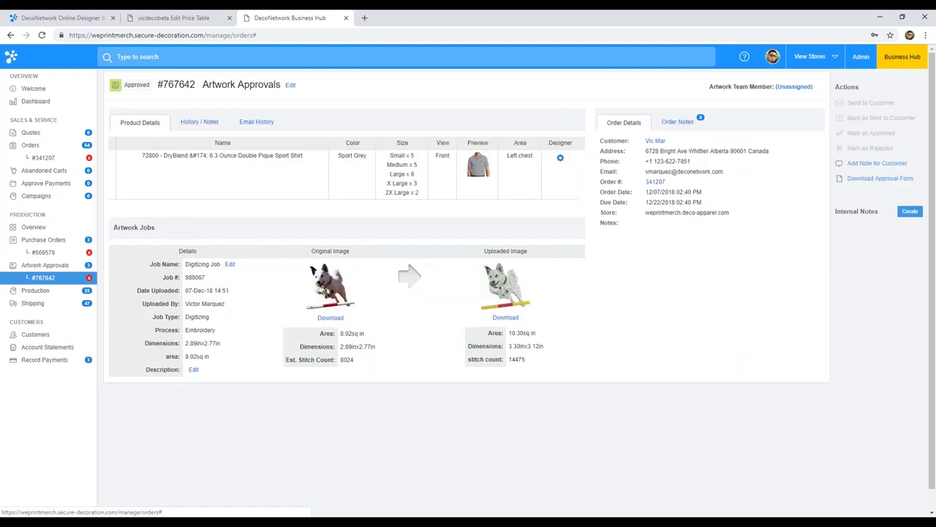
Check the order's production stages and review the list of items awaiting production with their production statuses.
left_click(43, 158)
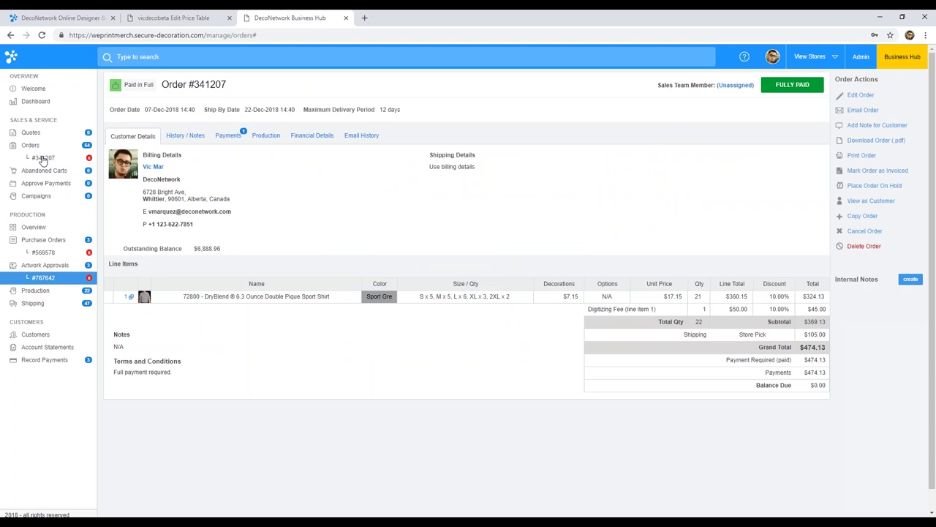
left_click(267, 136)
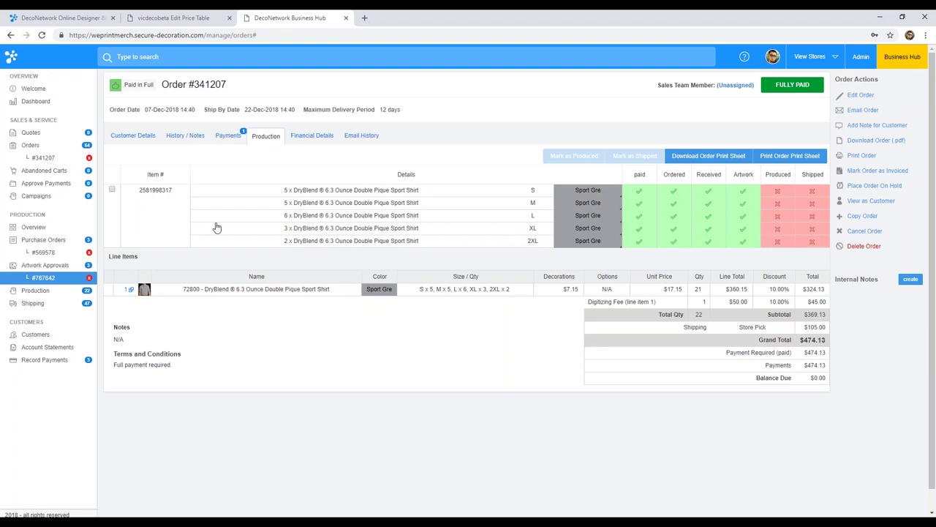
left_click(37, 290)
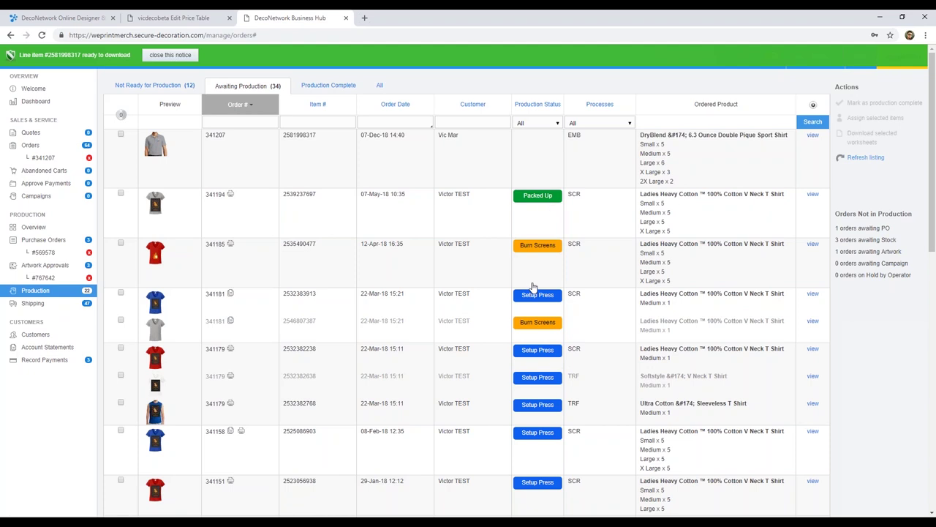
scroll(564, 298, "down", 1)
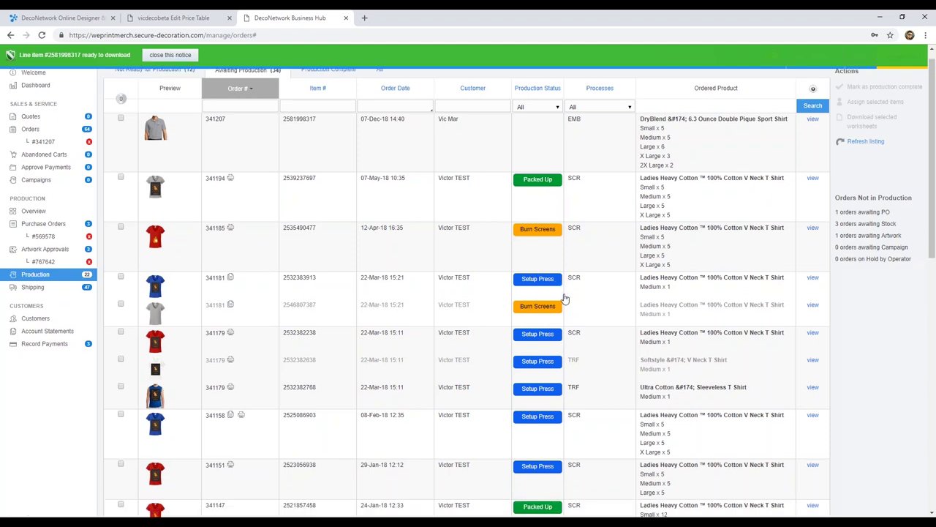
scroll(564, 298, "down", 1)
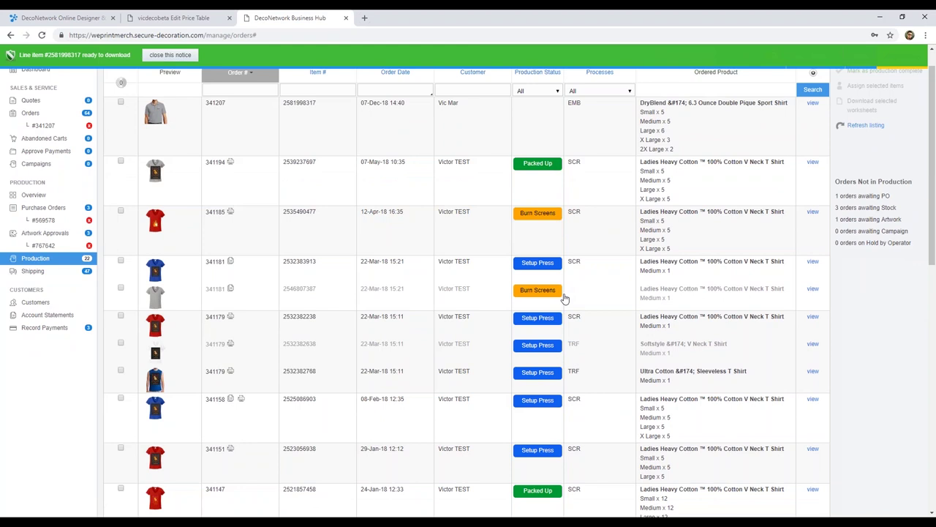
scroll(564, 298, "down", 2)
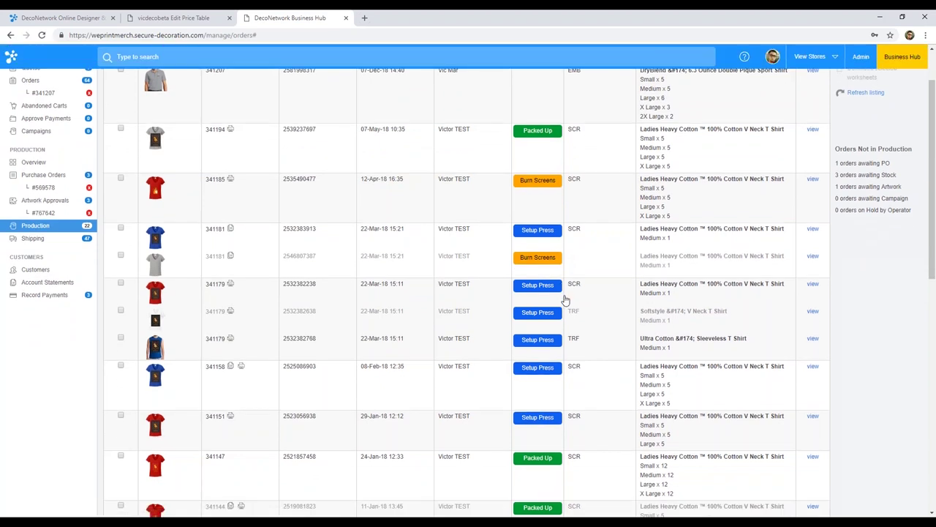
View the production status choices for the blue screen-printed V-neck shirt without changing its status.
left_click(545, 232)
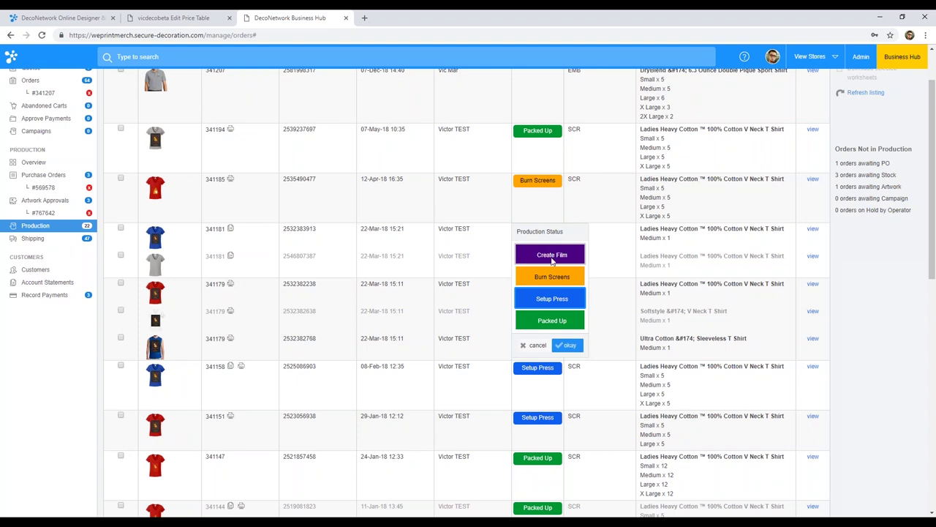
left_click(552, 296)
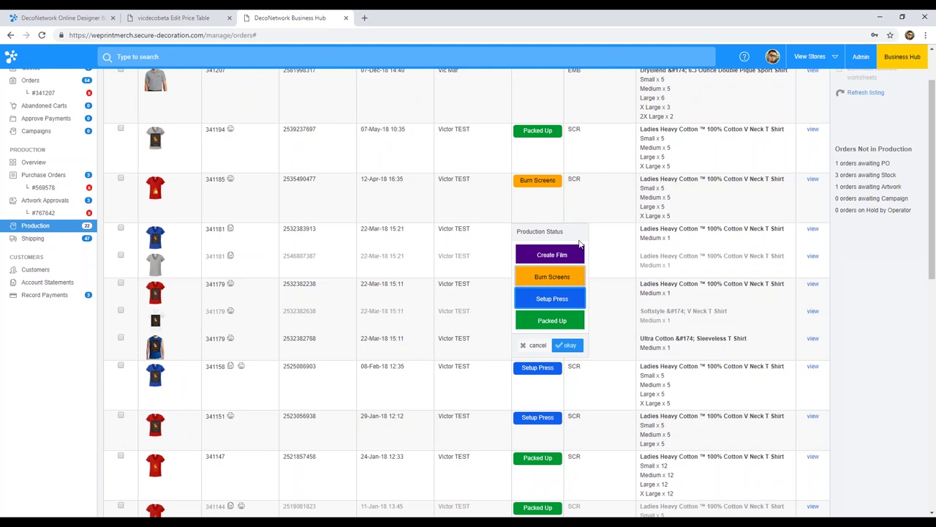
left_click(523, 346)
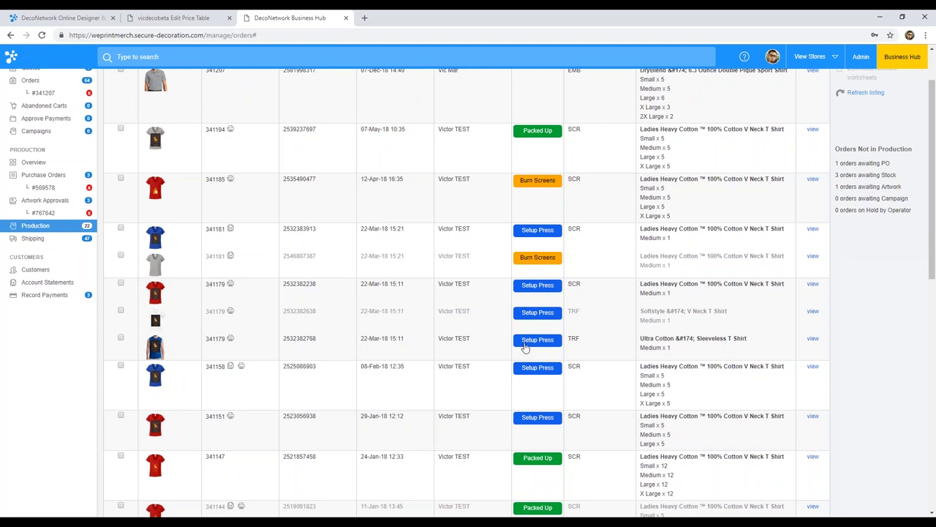
View the production status choices for the red screen-printed V-neck shirt without changing its status.
left_click(535, 293)
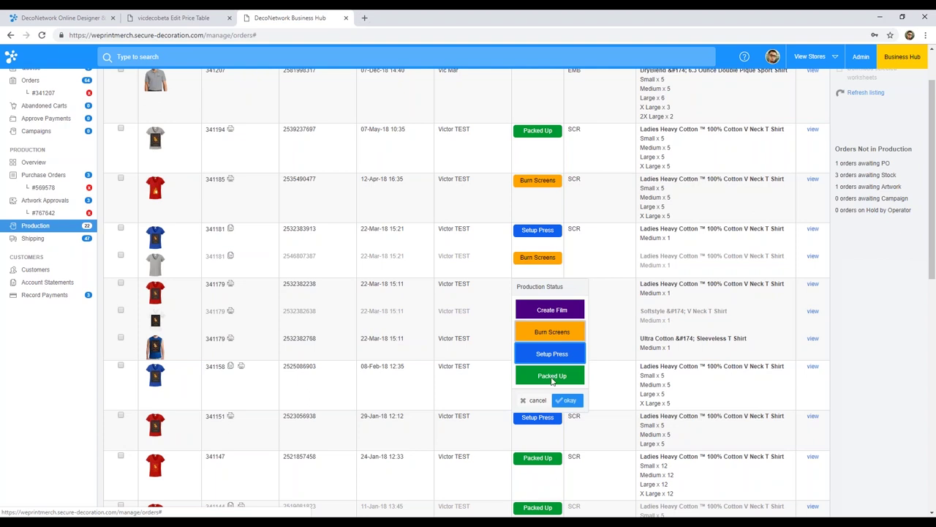
left_click(537, 400)
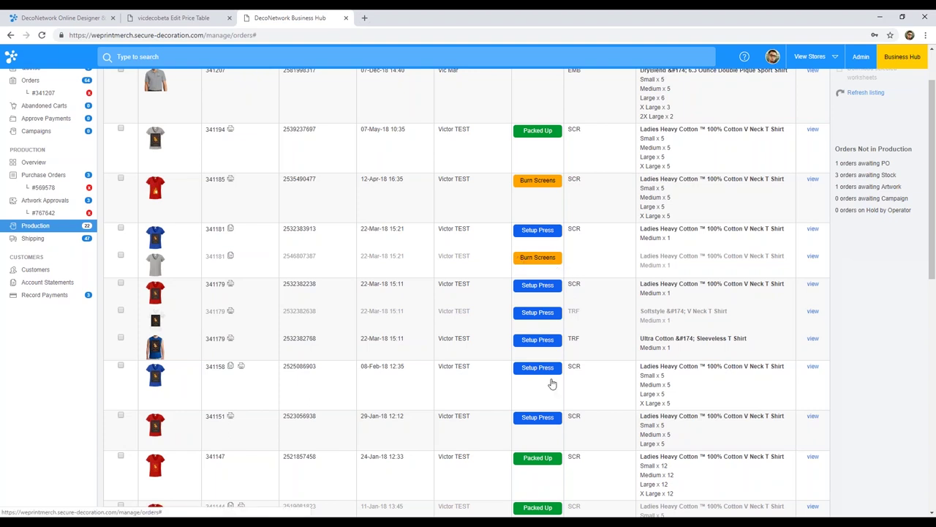
Open the DryBlend sport shirt item awaiting production and preview its left chest embroidery design.
scroll(559, 379, "up", 1)
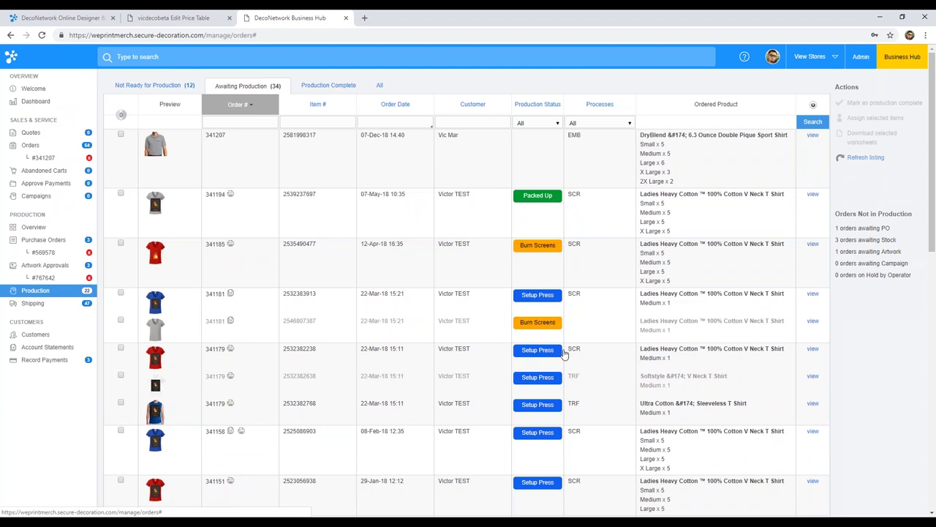
left_click(812, 136)
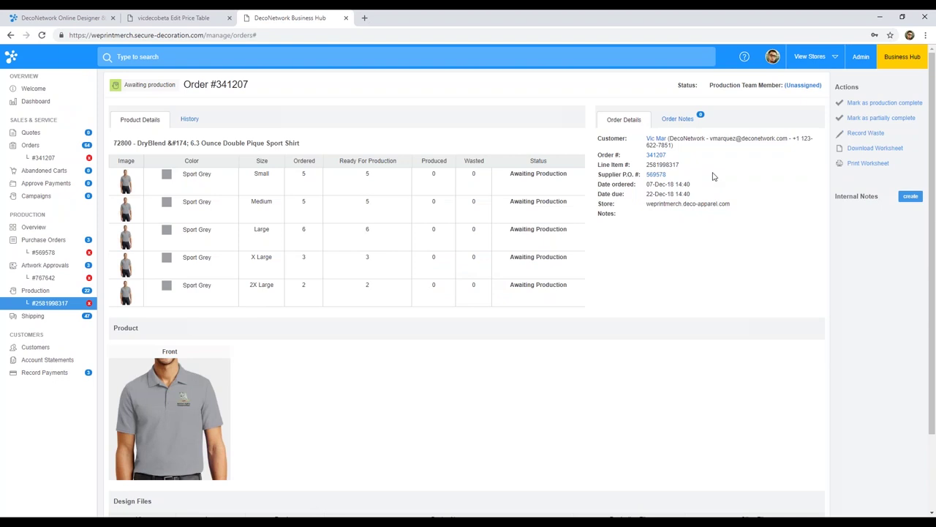
scroll(433, 319, "down", 2)
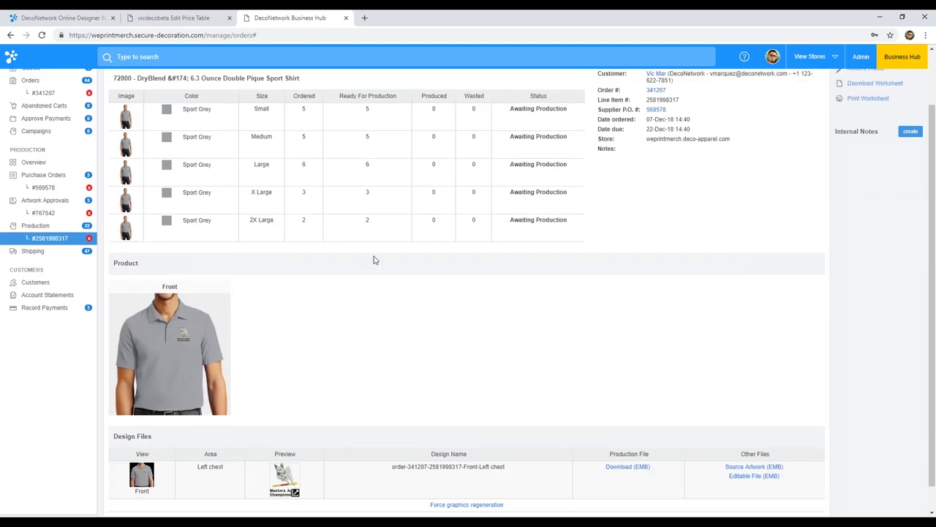
scroll(350, 279, "down", 1)
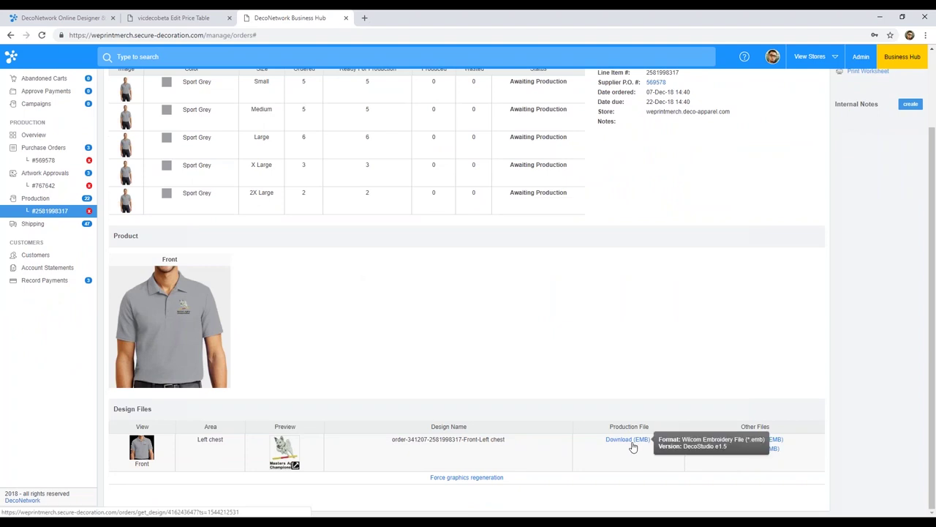
left_click(292, 449)
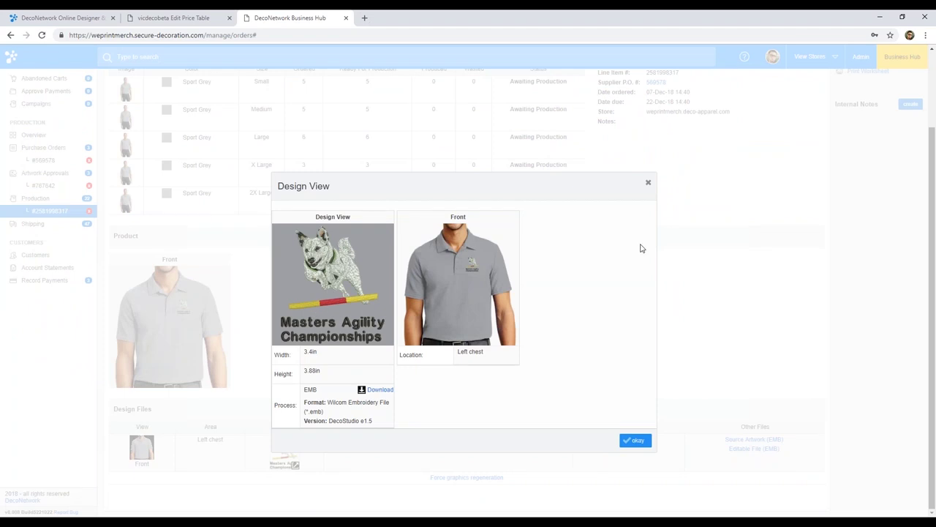
left_click(647, 185)
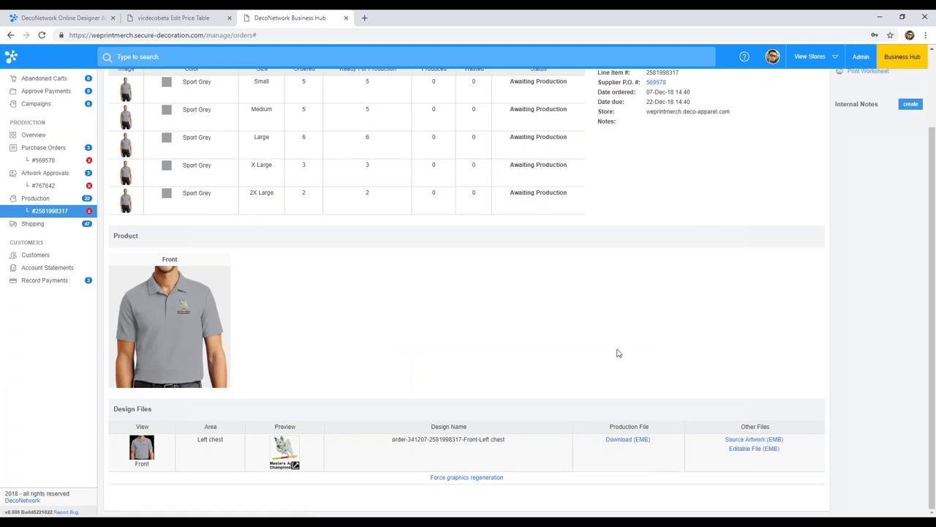
Mark the DryBlend sport shirt item as production complete.
scroll(617, 353, "up", 2)
scroll(617, 354, "up", 2)
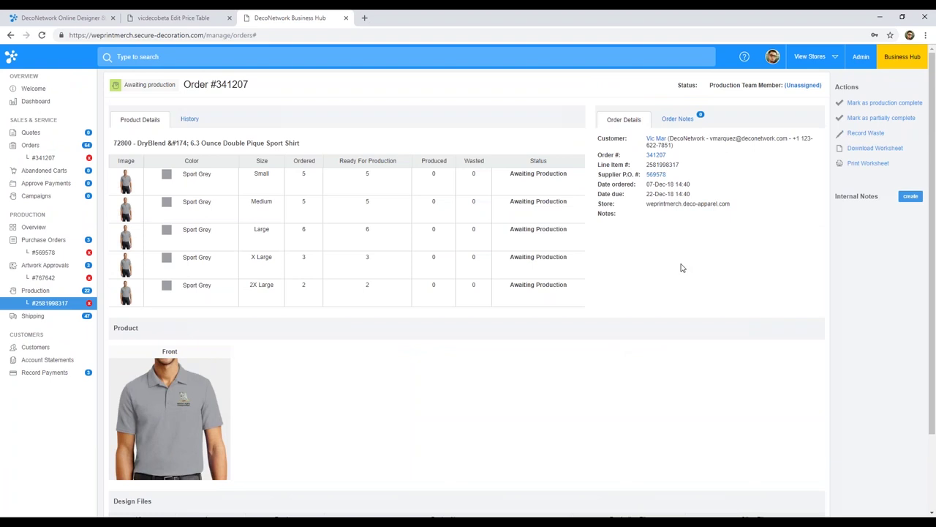
left_click(881, 103)
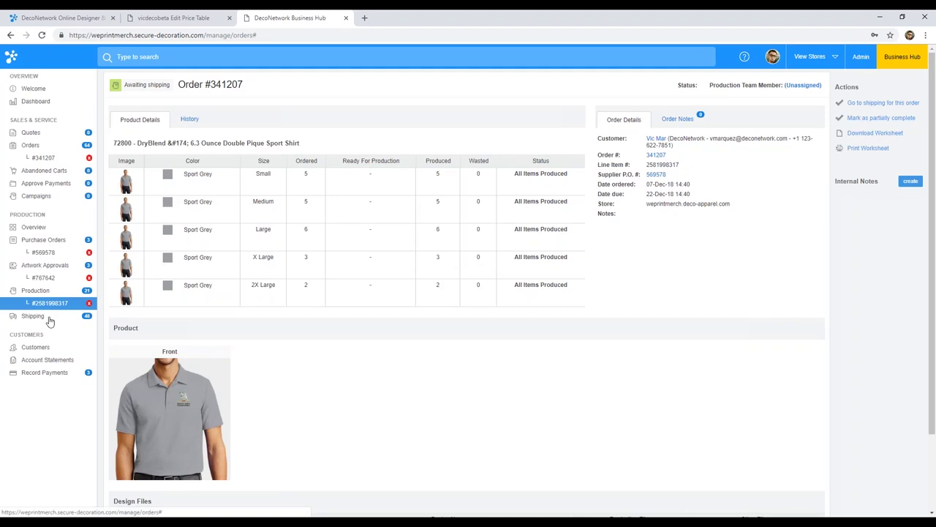
Start recording a shipment for the sport shirt order awaiting shipping, with UPS as the carrier.
left_click(33, 316)
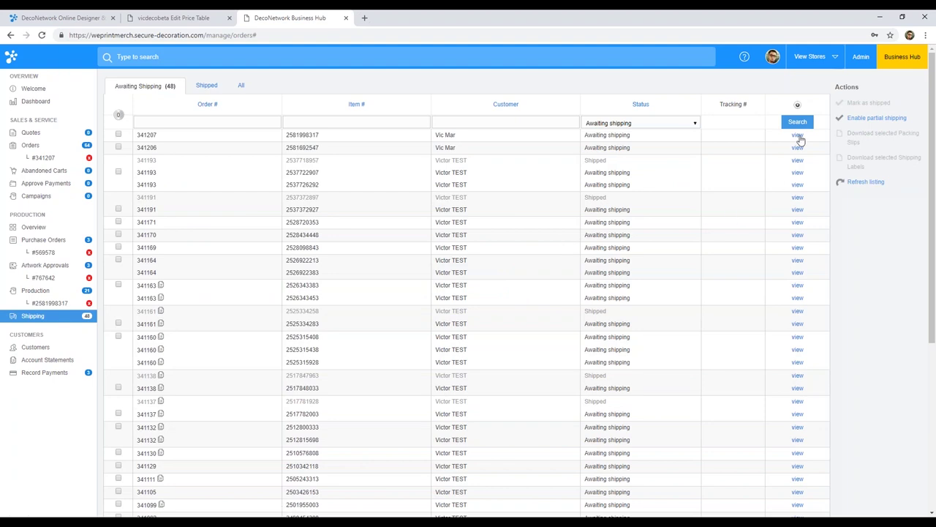
left_click(797, 136)
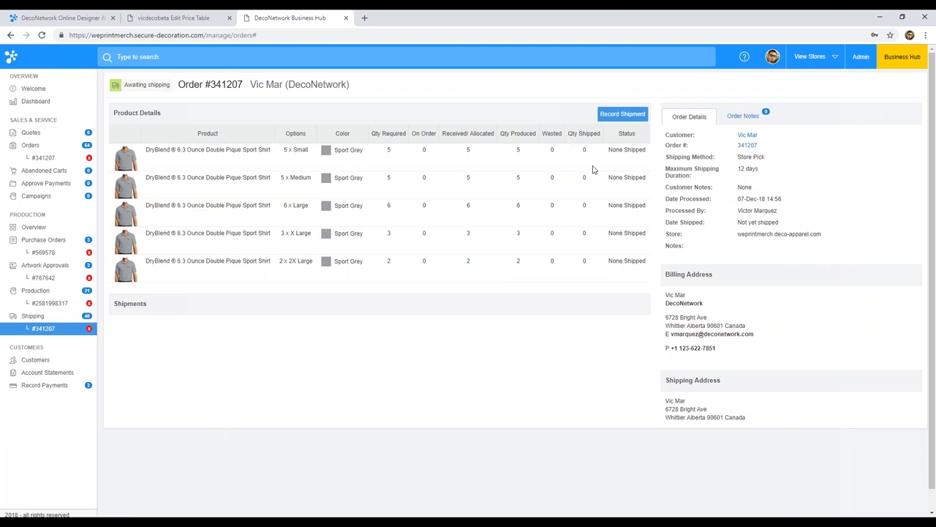
left_click(624, 117)
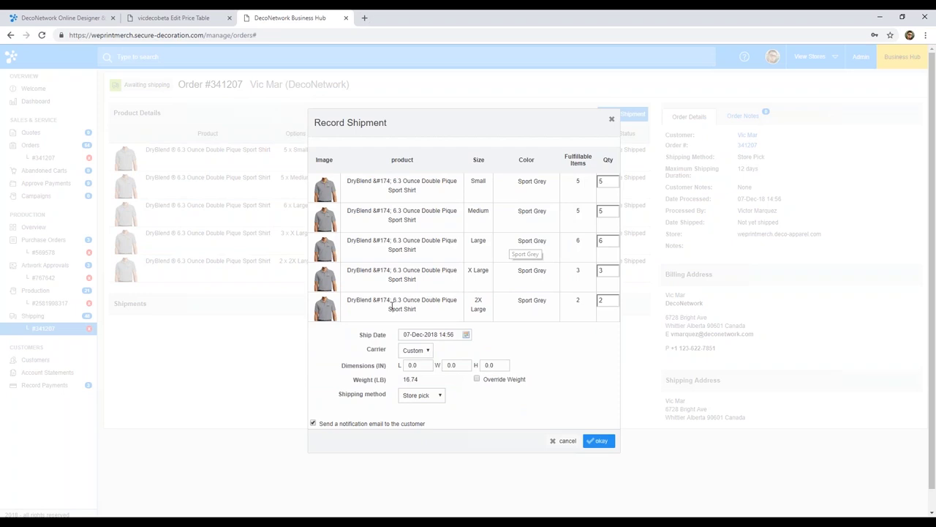
left_click(420, 355)
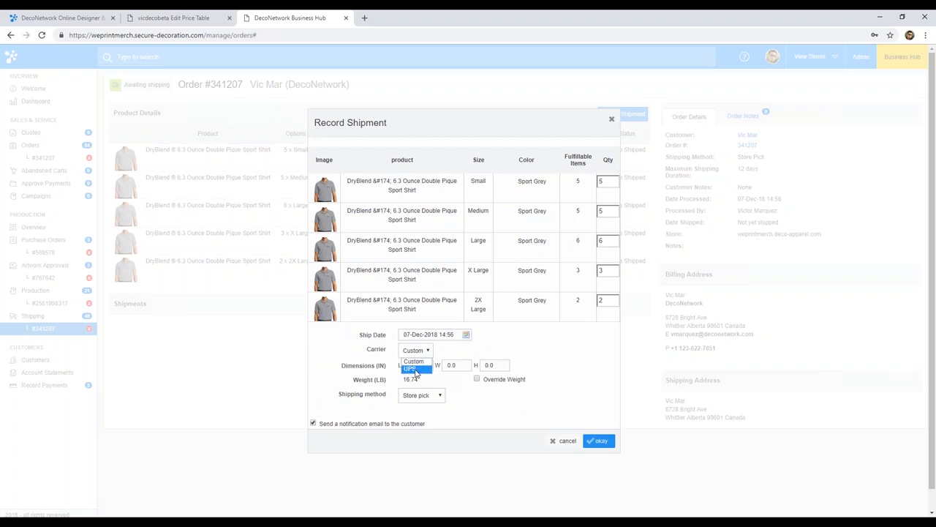
left_click(415, 369)
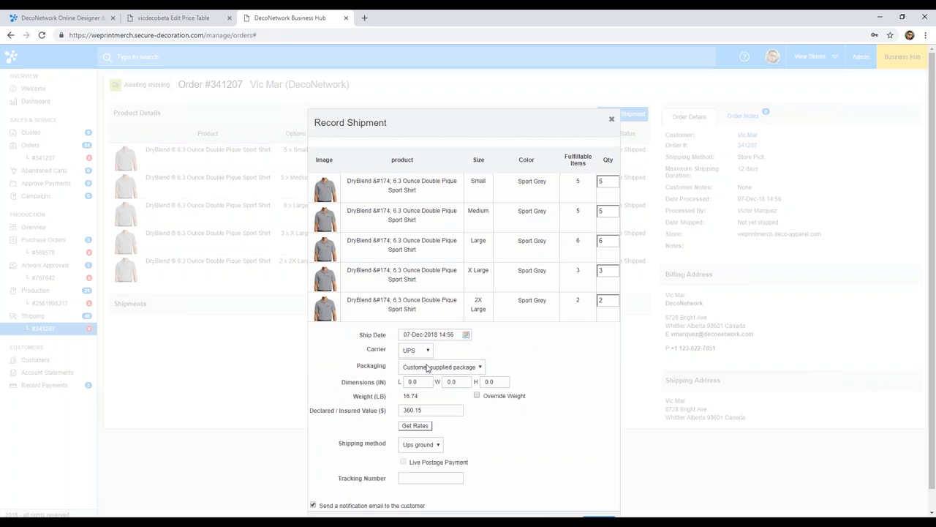
Set the package dimensions to 12 x 12 x 12 in, request the UPS rates and check the available shipping methods.
scroll(446, 364, "down", 1)
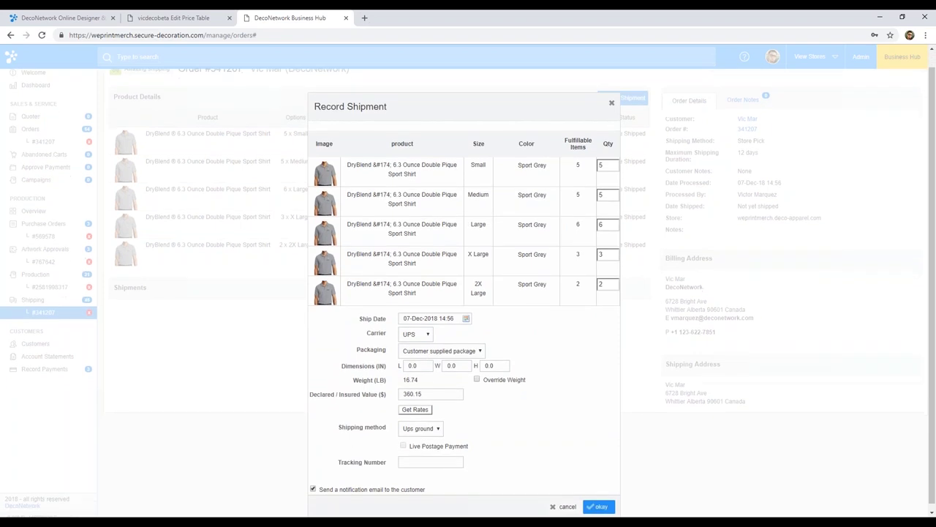
double_click(421, 368)
type("12")
double_click(460, 365)
type("12")
double_click(498, 366)
type("12")
left_click(423, 411)
left_click(433, 429)
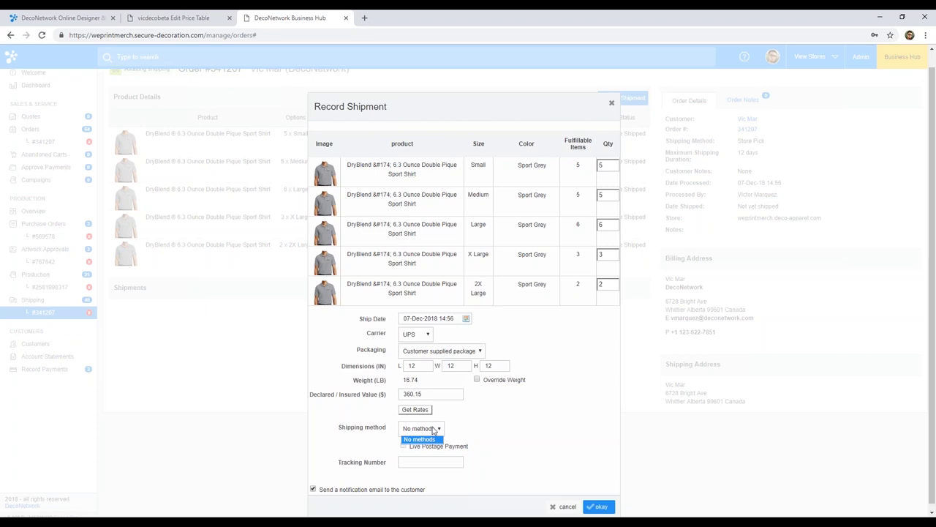
left_click(463, 438)
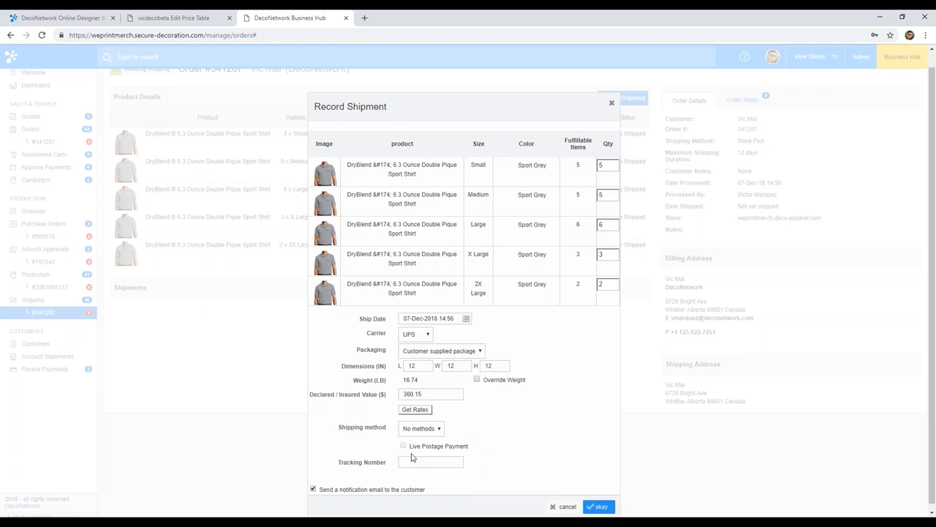
Record the shipment and send the customer the shipment notification email with the PDF attached.
left_click(602, 506)
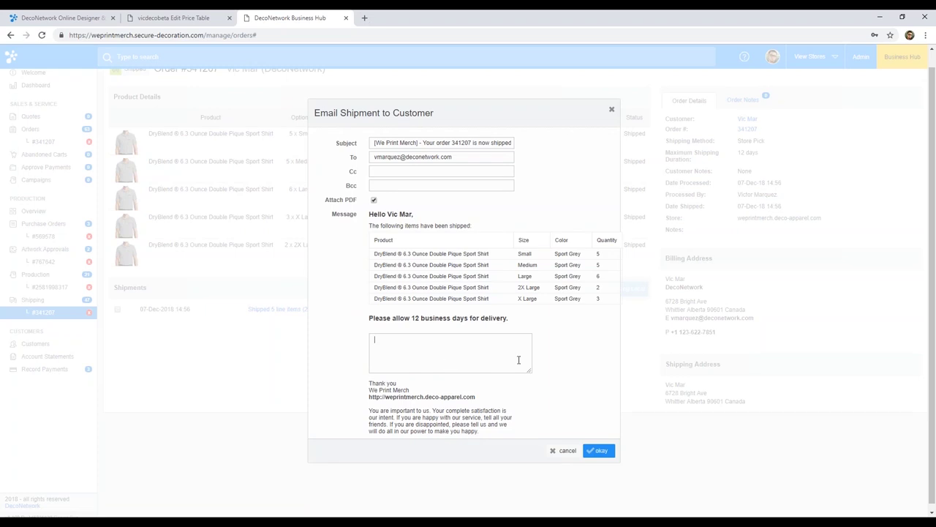
left_click(598, 450)
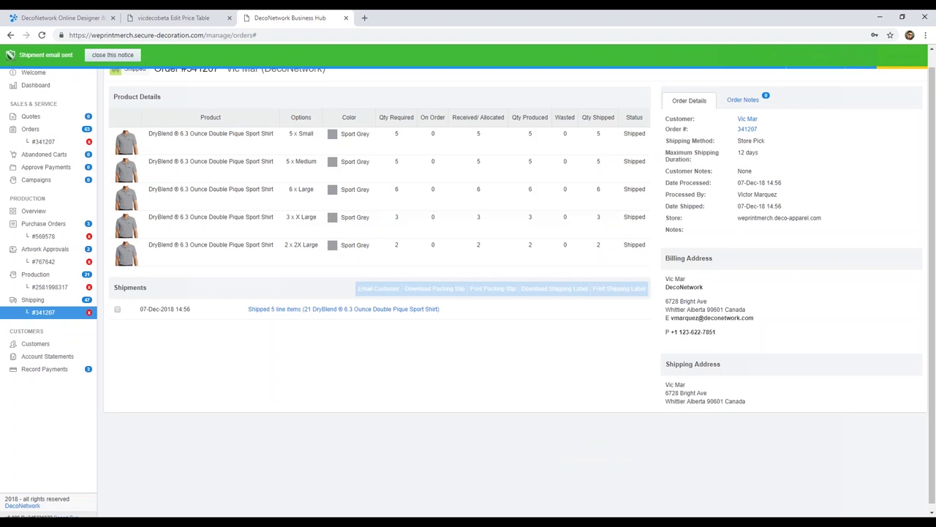
Reopen the shipped sport shirt order and review its production stages from paid through shipped.
left_click(50, 145)
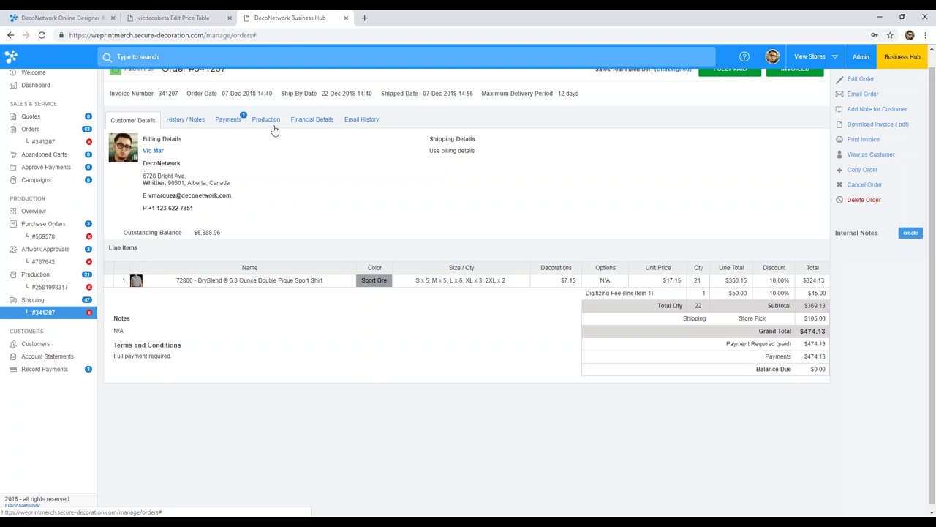
left_click(241, 124)
left_click(256, 124)
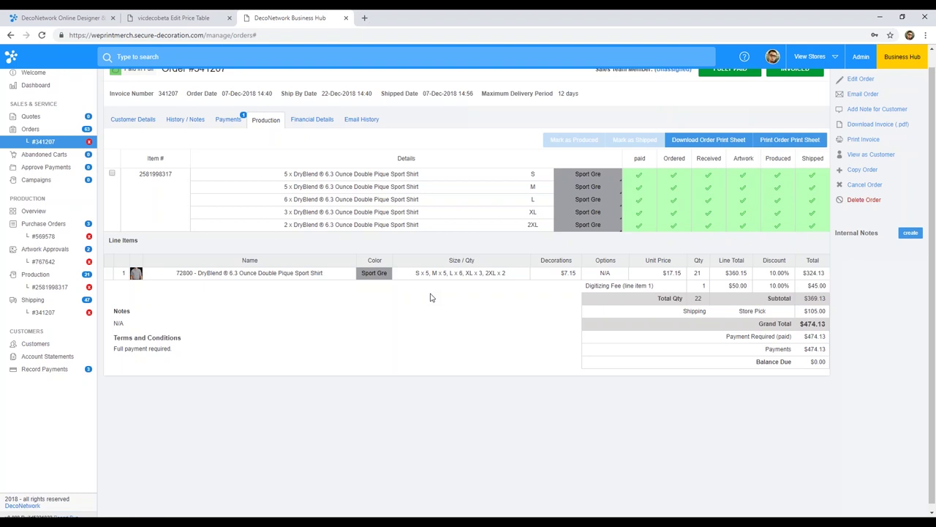
scroll(428, 295, "up", 1)
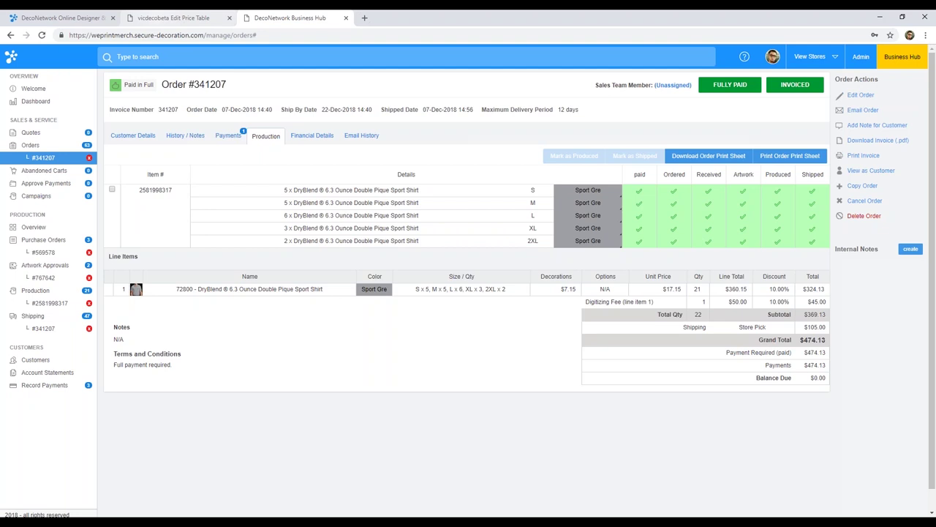
Open the websites list in the admin area and move its browser tab to the end.
left_click(175, 18)
left_click(267, 17)
left_click(219, 17)
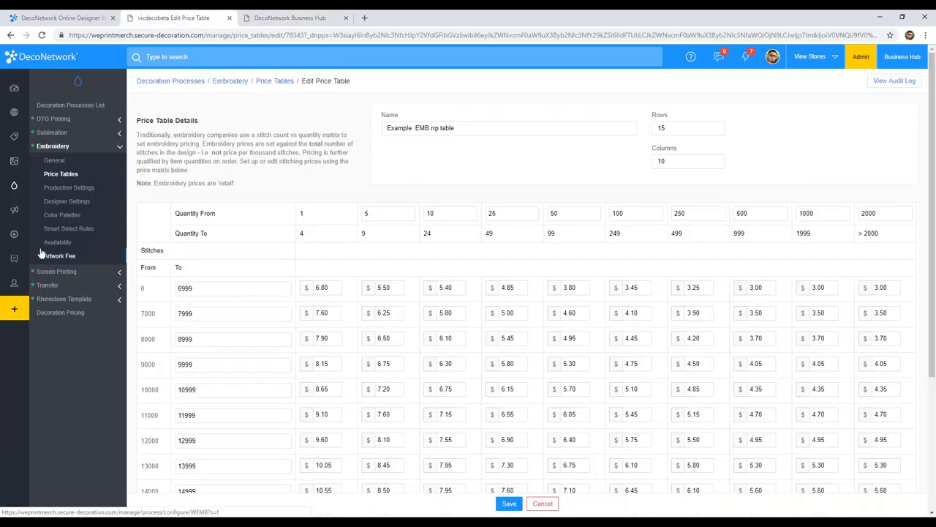
mouse_move(32, 162)
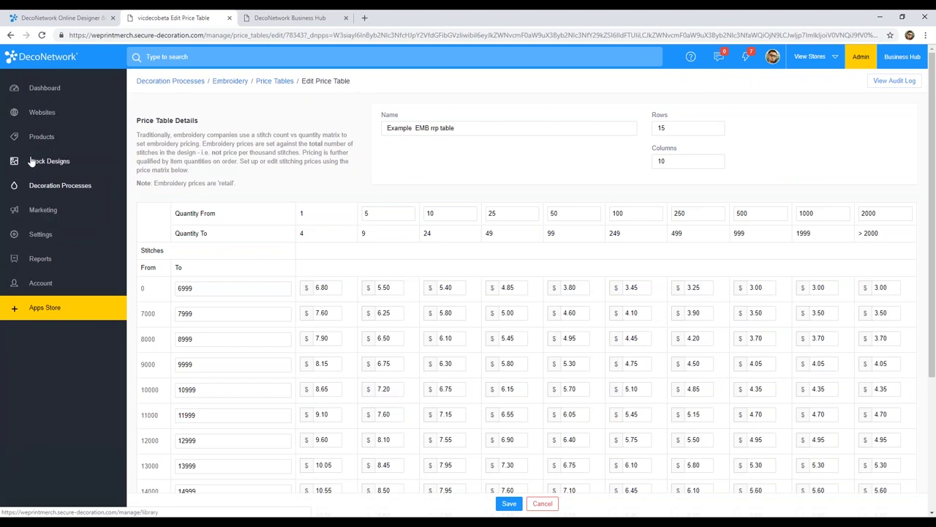
left_click(41, 112)
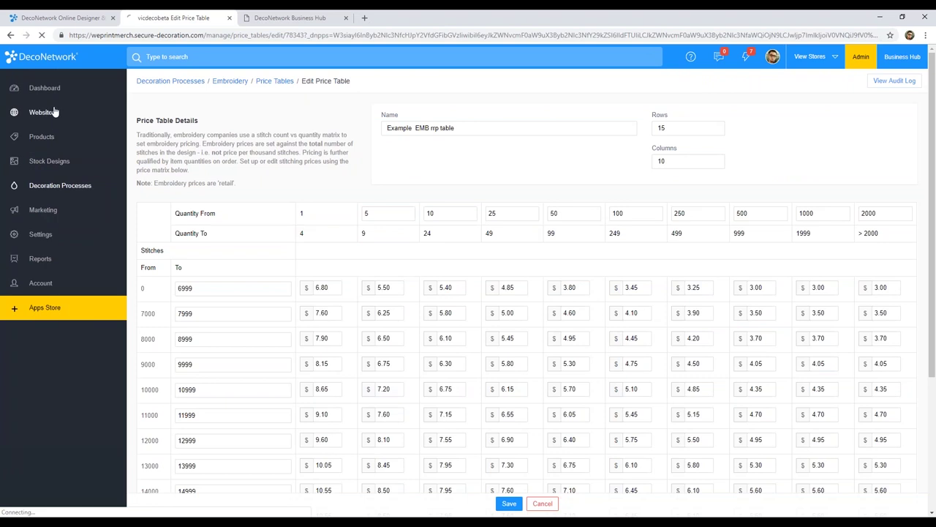
left_click_drag(183, 18, 305, 15)
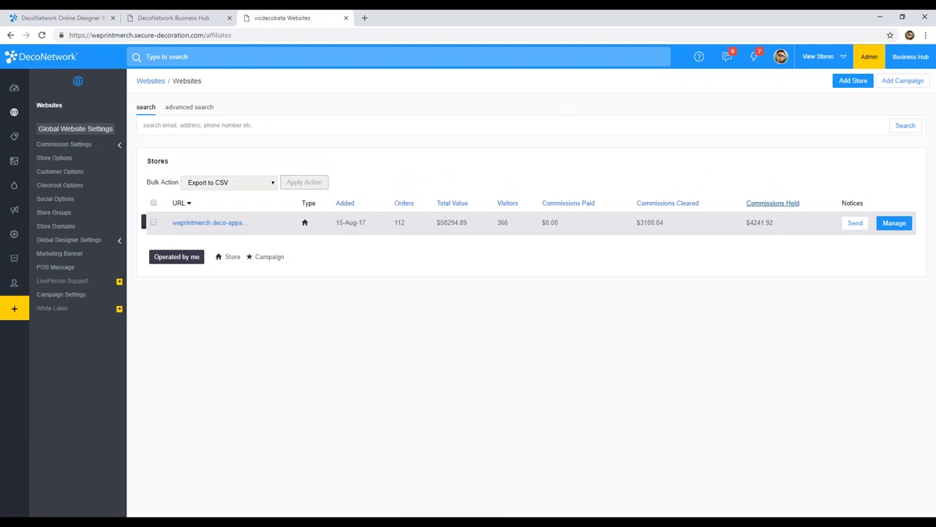
Open the We Print Merch store's website page editor and look through its home page.
left_click(891, 231)
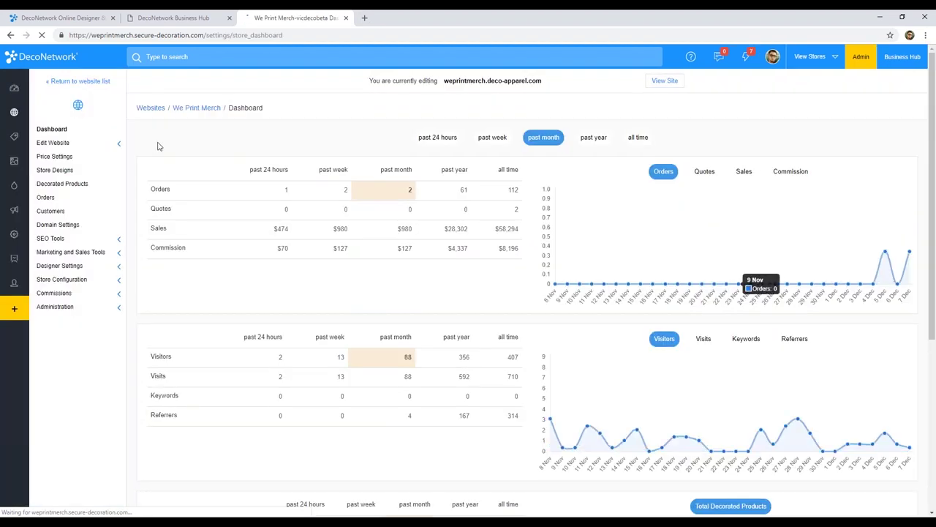
left_click(64, 144)
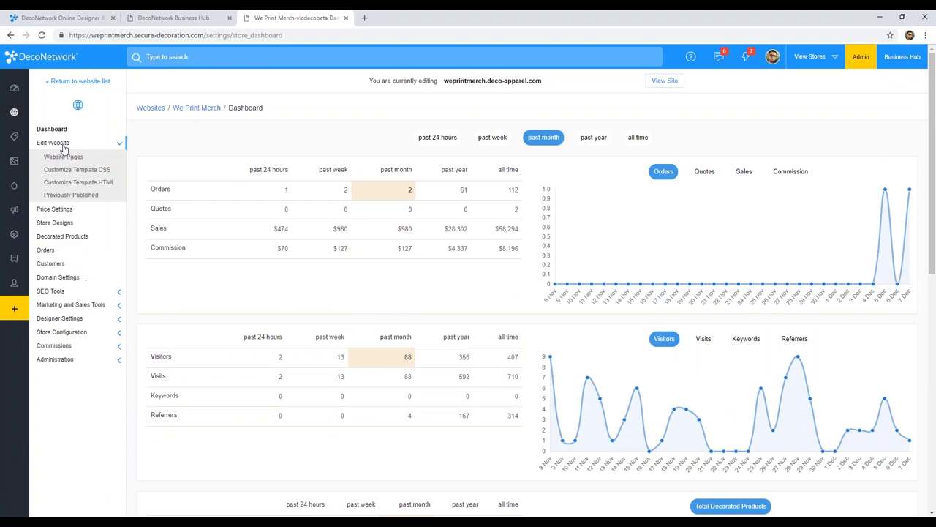
left_click(68, 158)
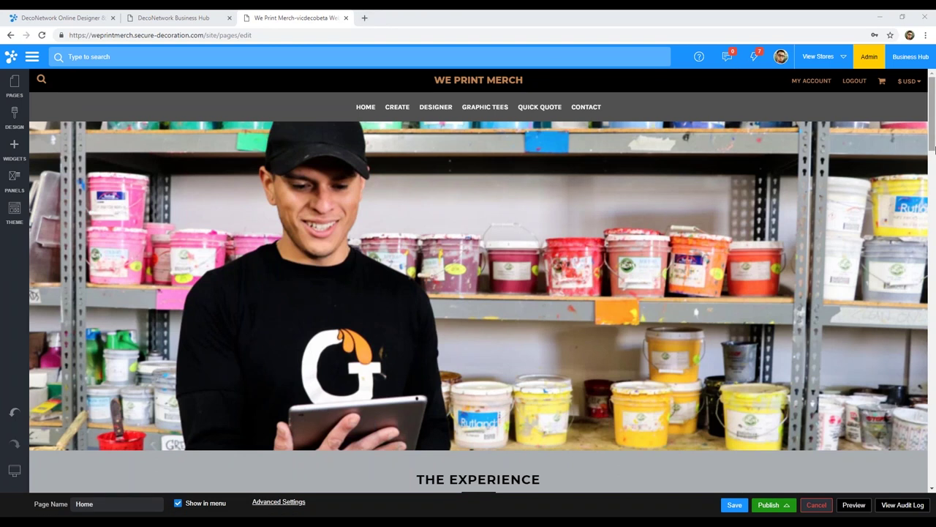
scroll(932, 155, "down", 2)
scroll(932, 155, "down", 1)
scroll(754, 84, "up", 3)
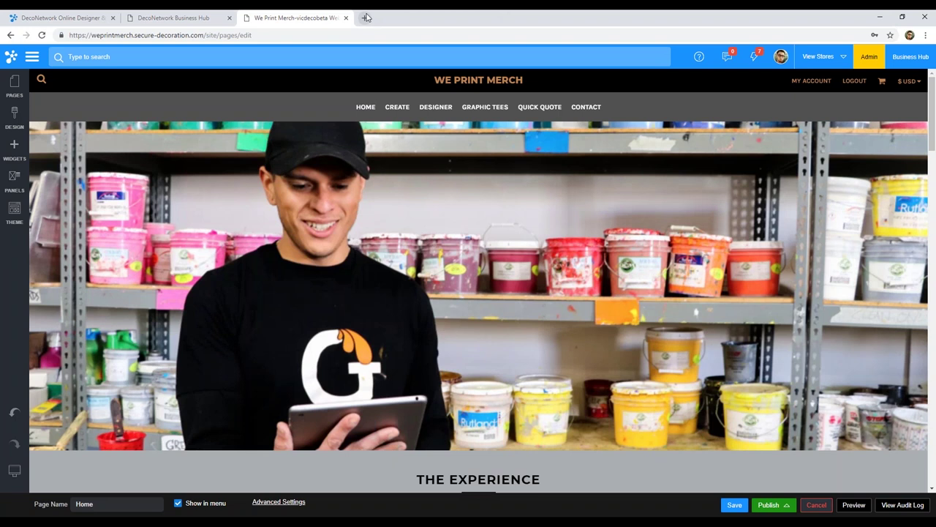
Open the live weprintmerch.secure-decoration.com store in a new browser tab and browse its home page down to the catalog.
key("ctrl+t")
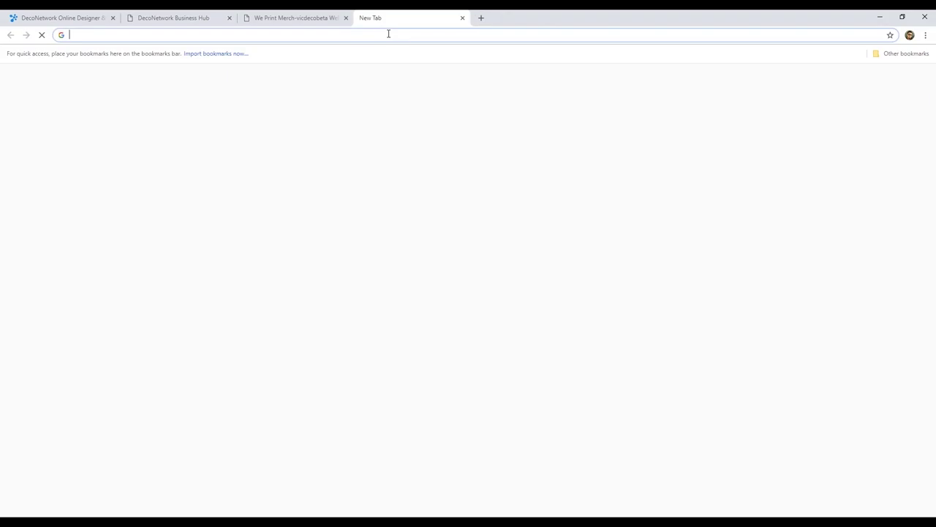
type("we")
key("Return")
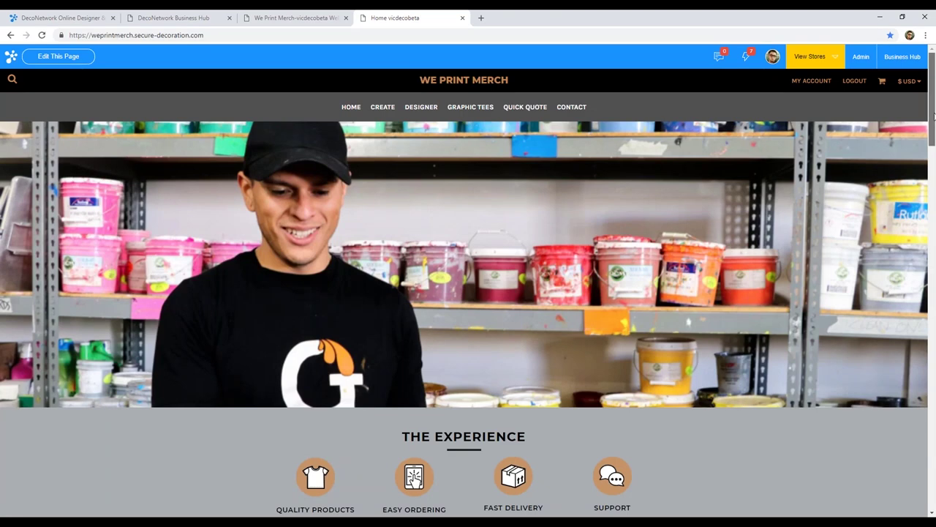
scroll(933, 117, "down", 2)
left_click_drag(933, 125, 934, 207)
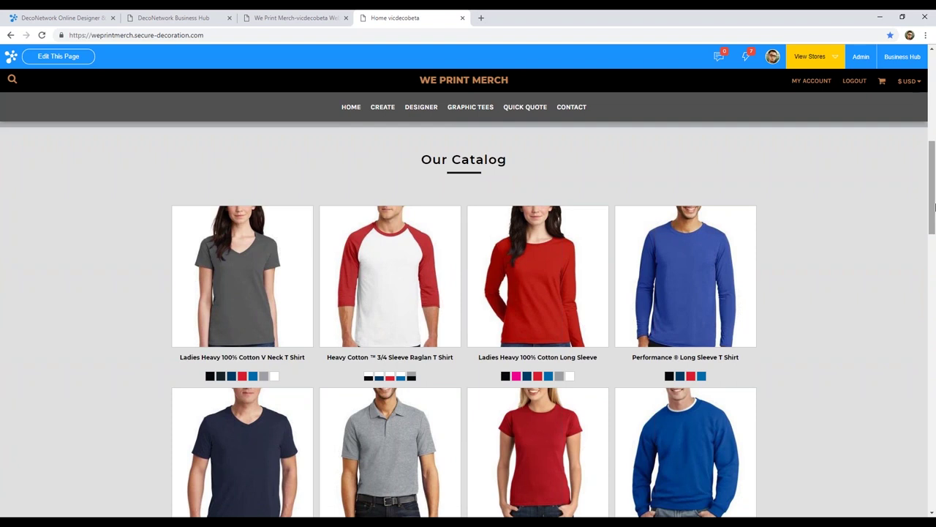
left_click_drag(935, 207, 934, 96)
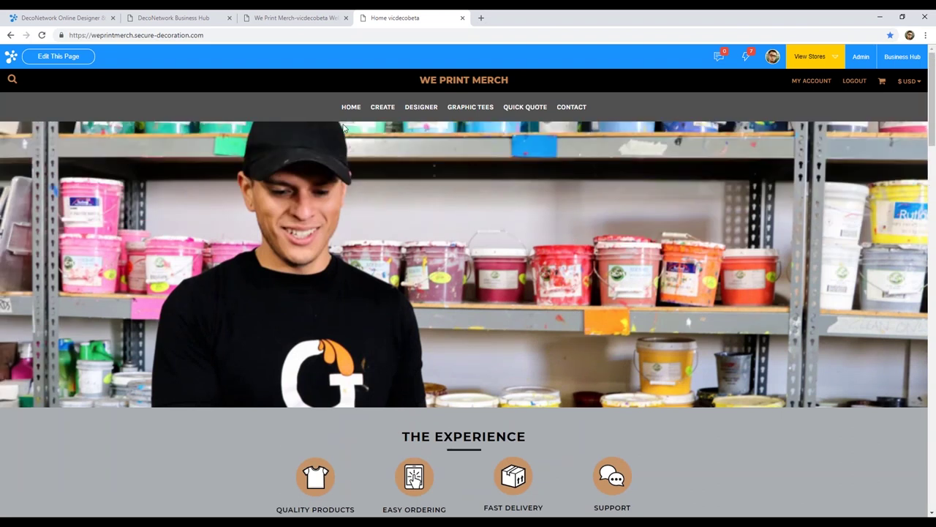
Compare the home page in the website editor with the live store page, looking from the banner down to the catalog.
left_click(296, 16)
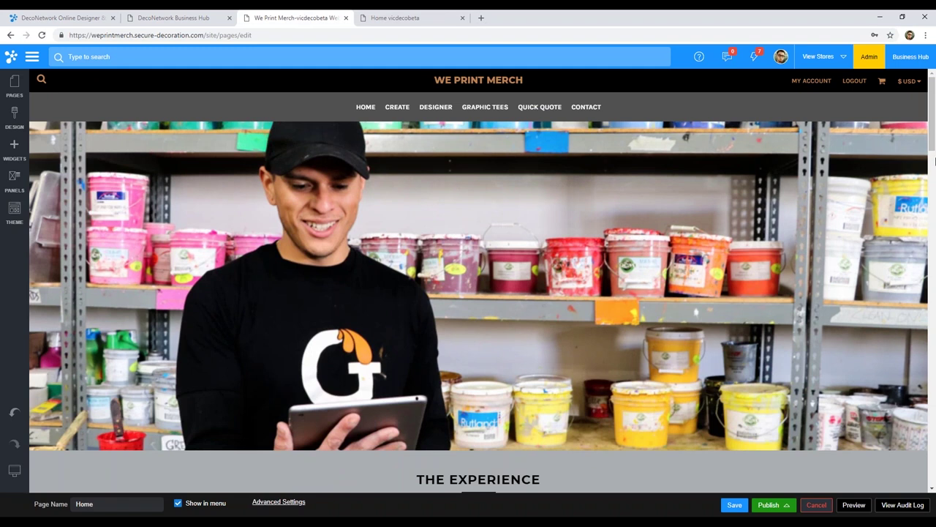
scroll(934, 161, "down", 2)
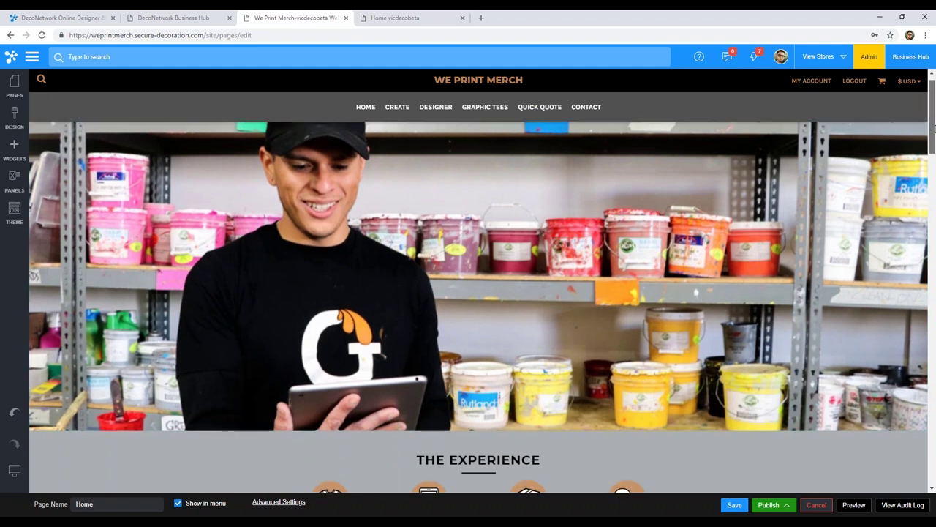
left_click_drag(934, 146, 930, 343)
left_click(434, 13)
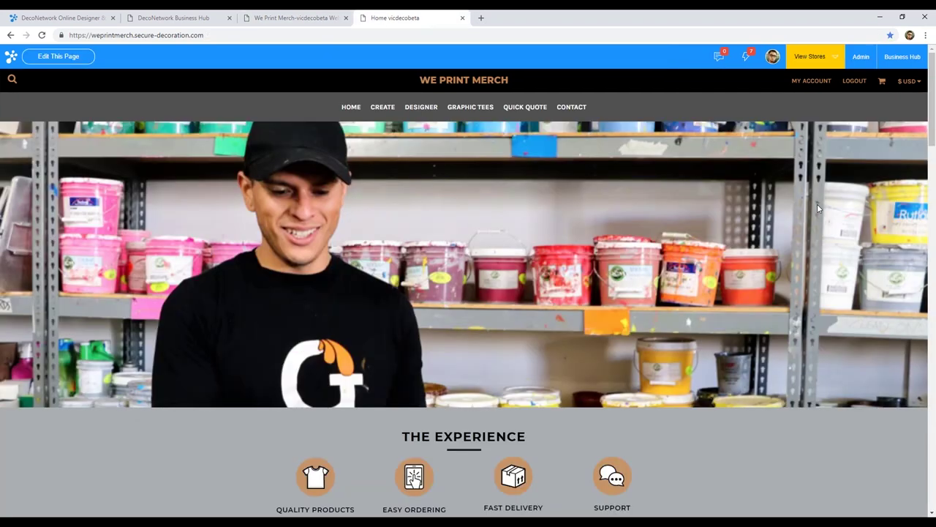
left_click(293, 14)
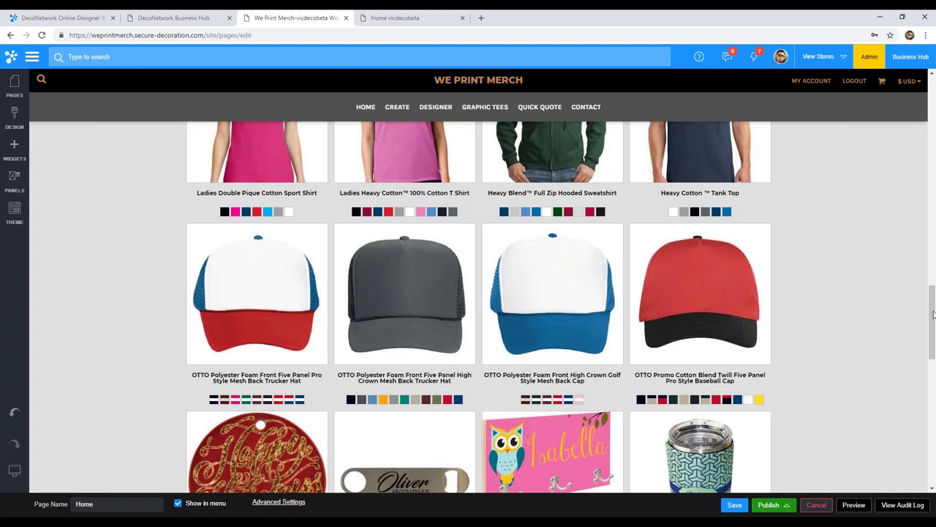
left_click_drag(932, 313, 933, 132)
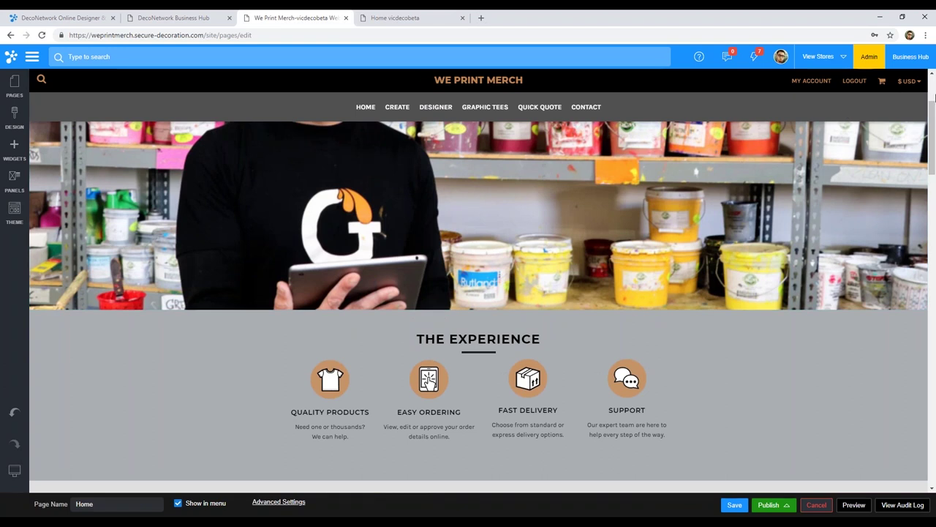
left_click(934, 95)
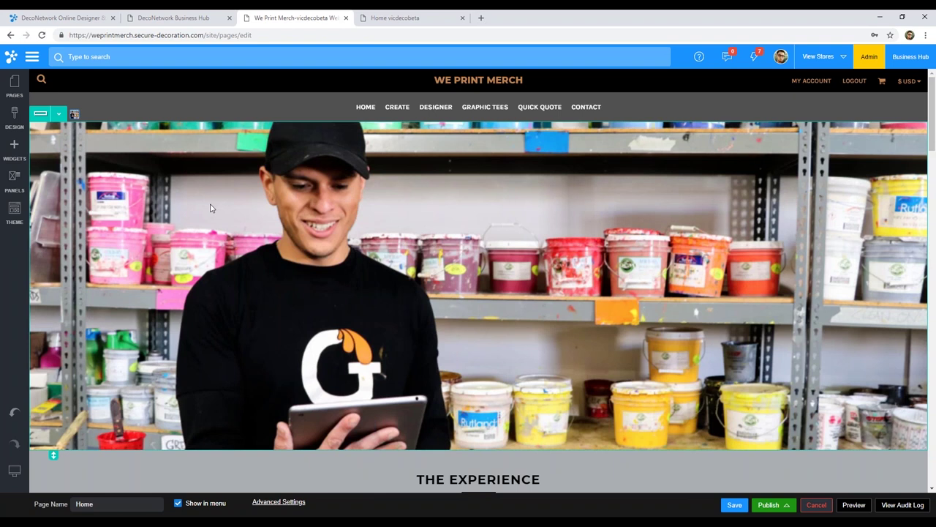
Replace the banner row's background image with the maroon Tealer shirt photo from a web search for "tshirt", and shorten the row.
left_click(57, 116)
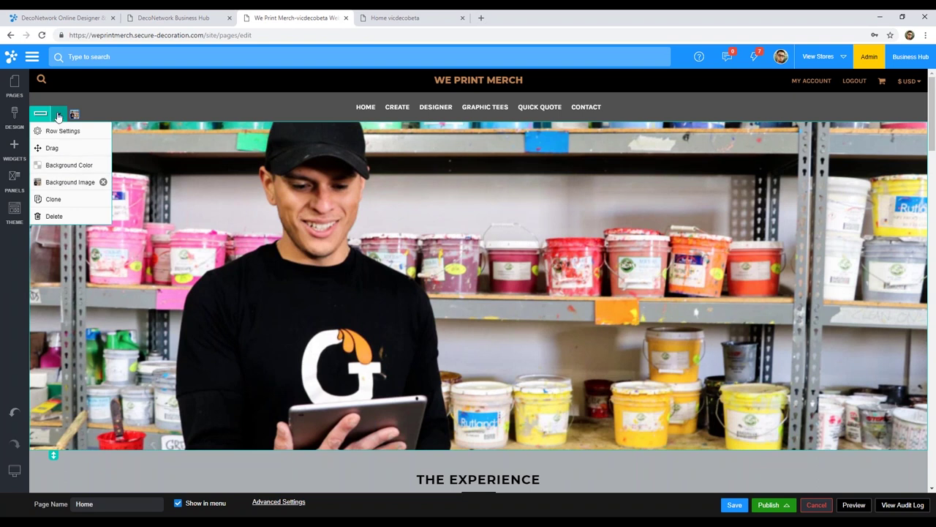
left_click(54, 183)
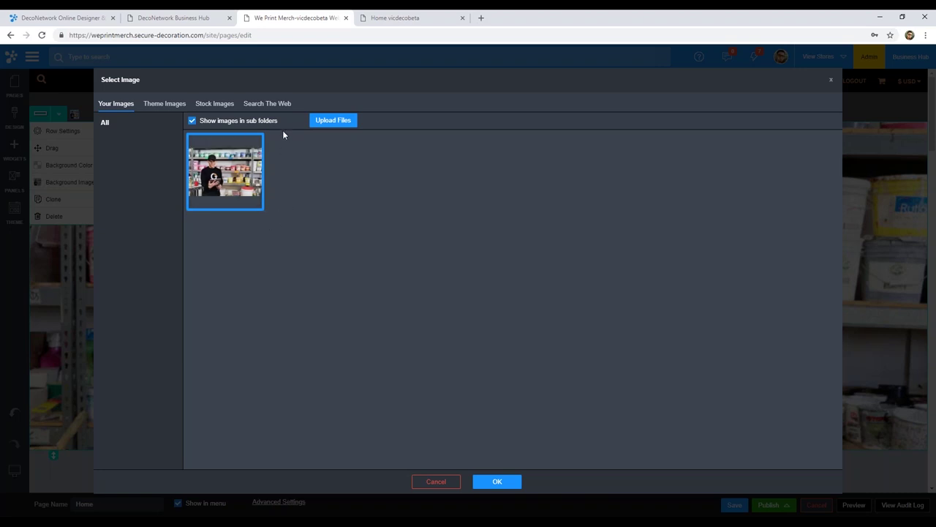
left_click(212, 110)
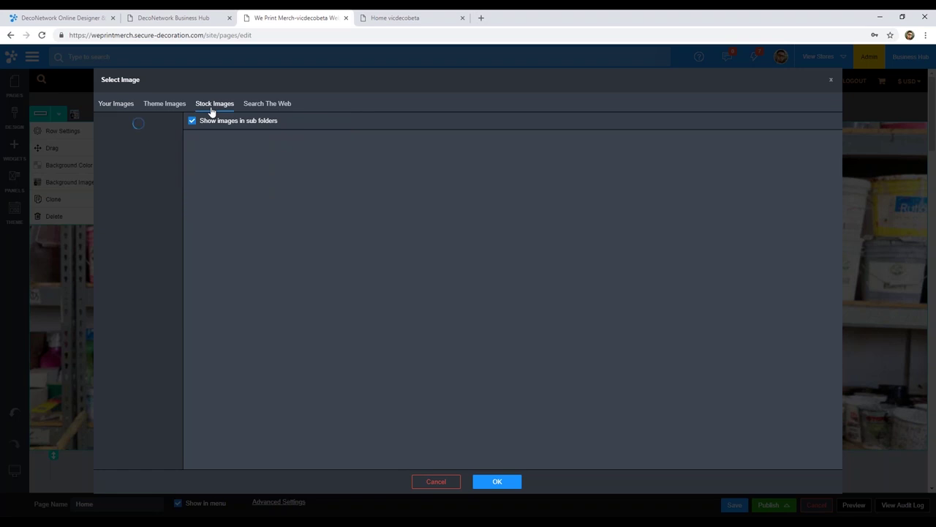
left_click(270, 104)
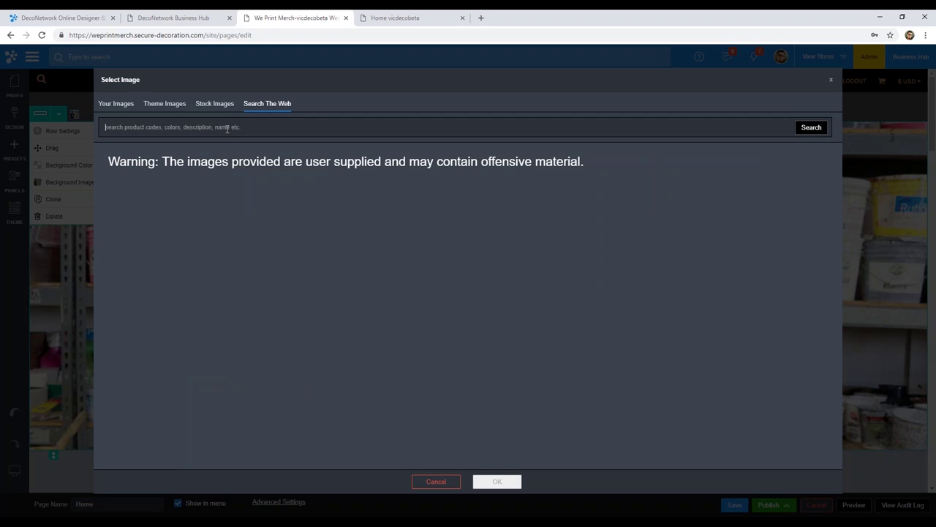
type("tshirt")
key("Return")
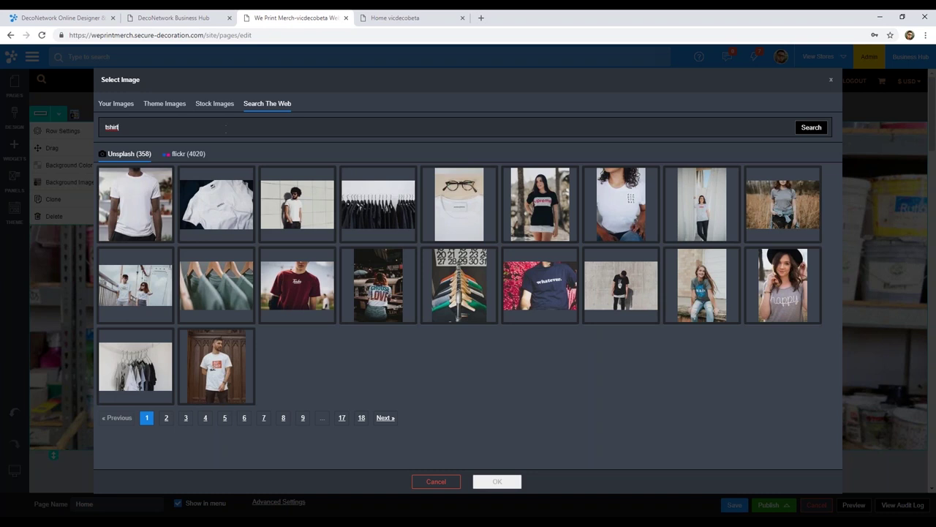
left_click(312, 284)
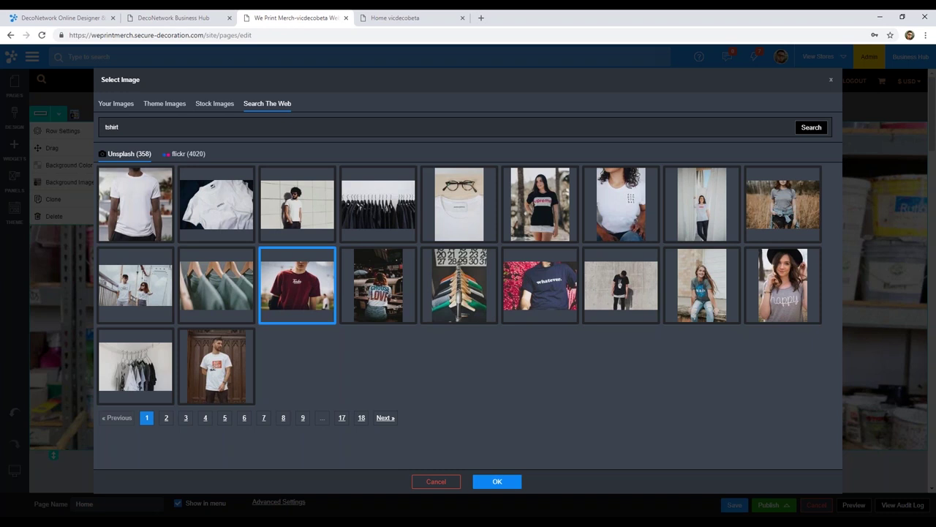
left_click(497, 483)
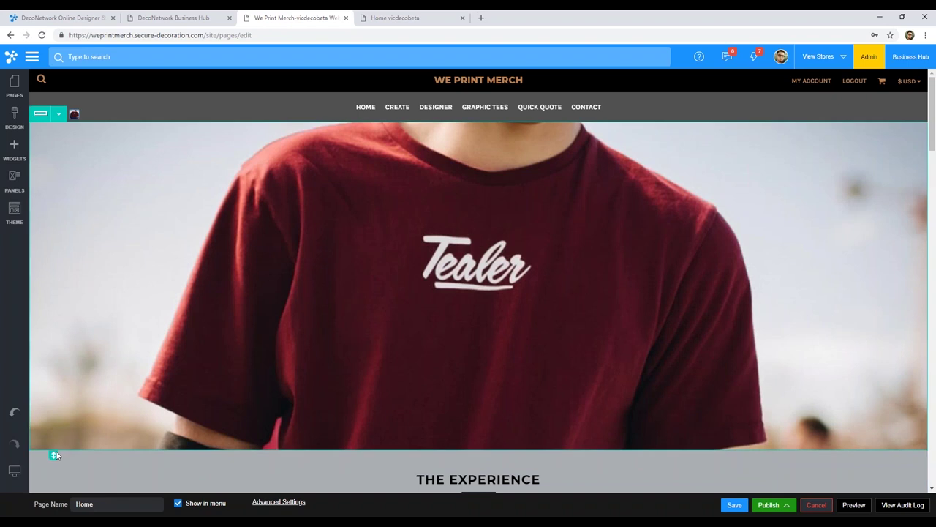
left_click_drag(54, 452, 61, 341)
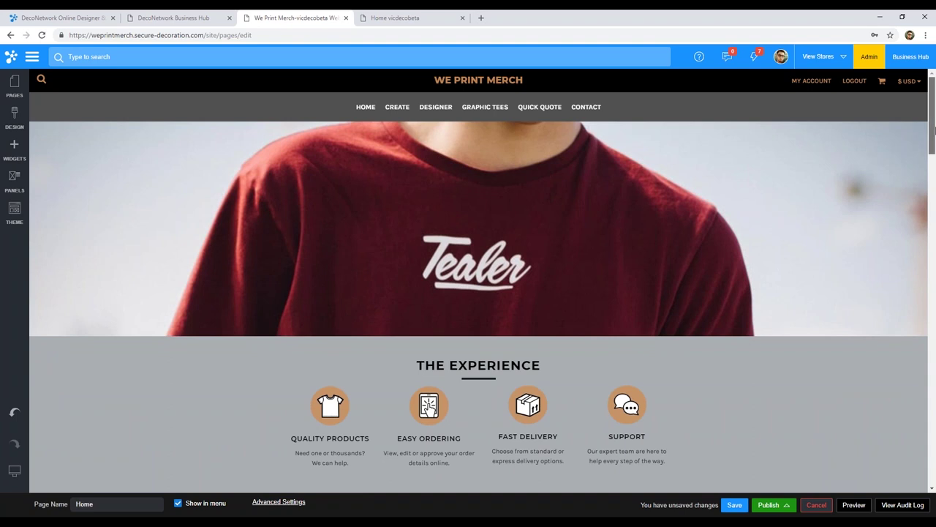
Add a Blank Product Listing widget to the home page directly below the Our Catalog heading.
scroll(419, 215, "down", 2)
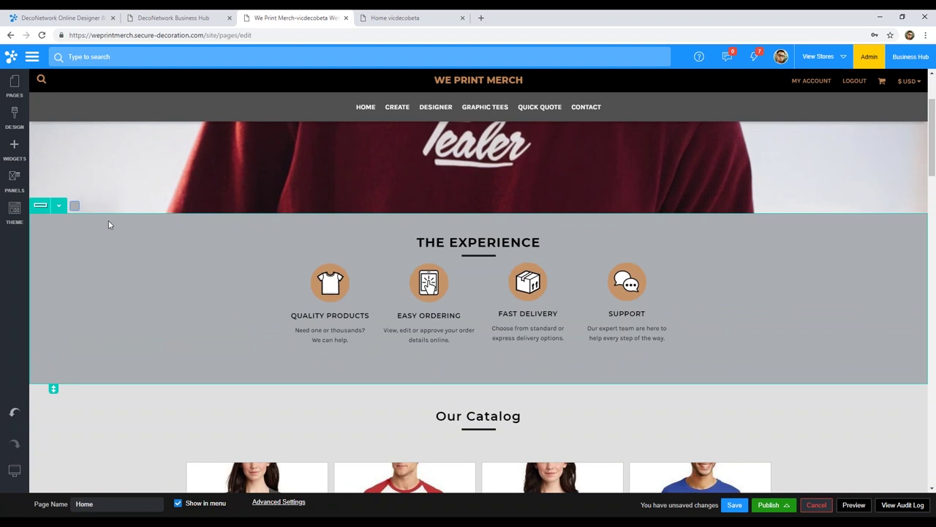
left_click(16, 158)
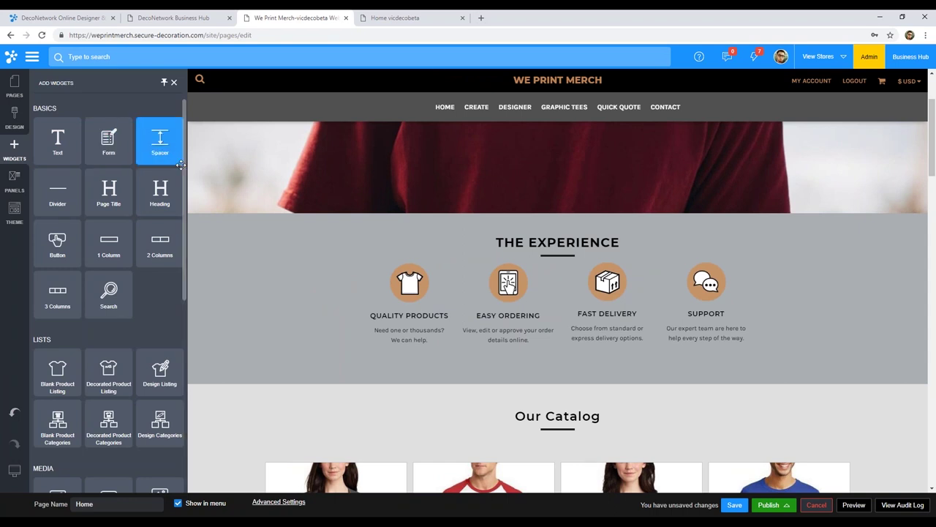
scroll(180, 190, "down", 2)
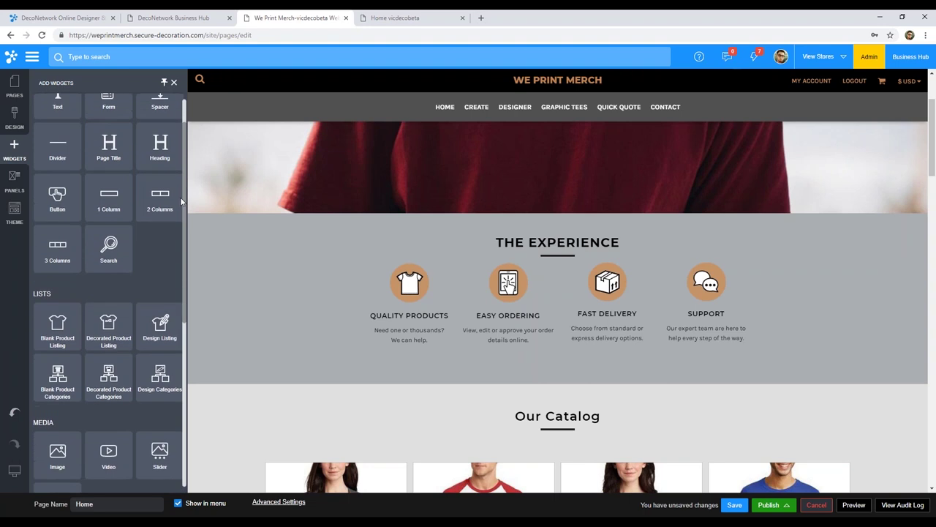
scroll(180, 219, "down", 5)
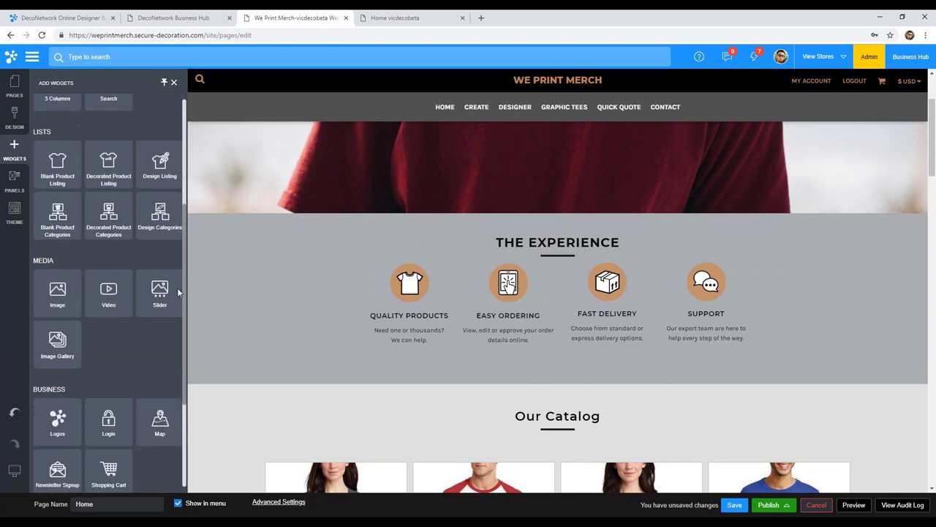
scroll(177, 293, "down", 1)
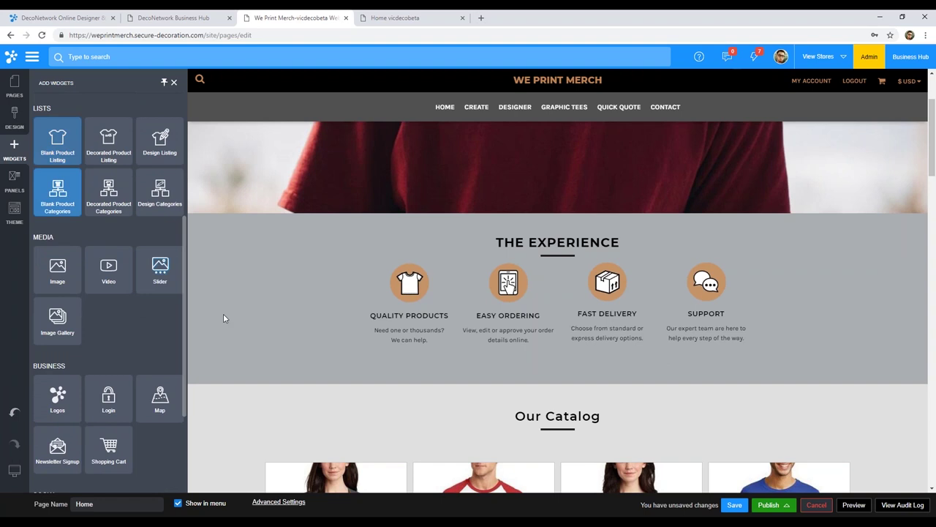
scroll(223, 315, "down", 3)
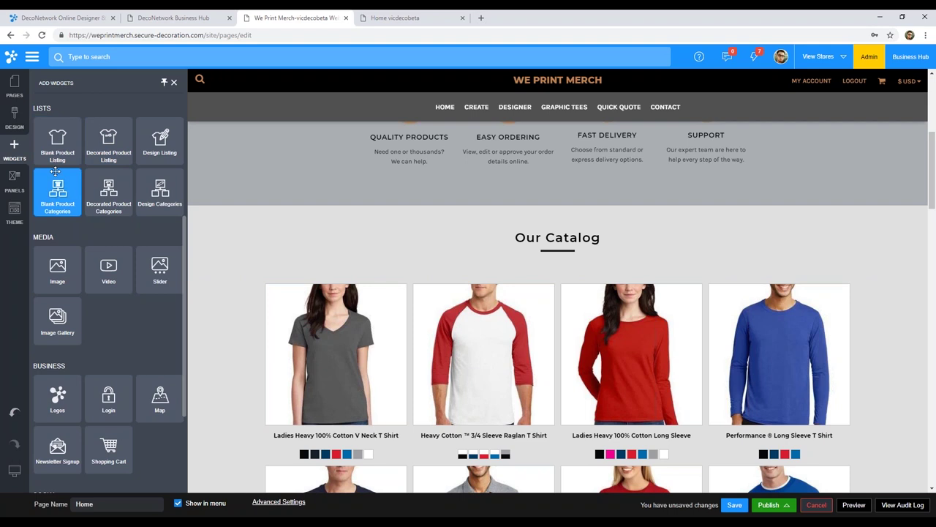
left_click_drag(57, 139, 415, 262)
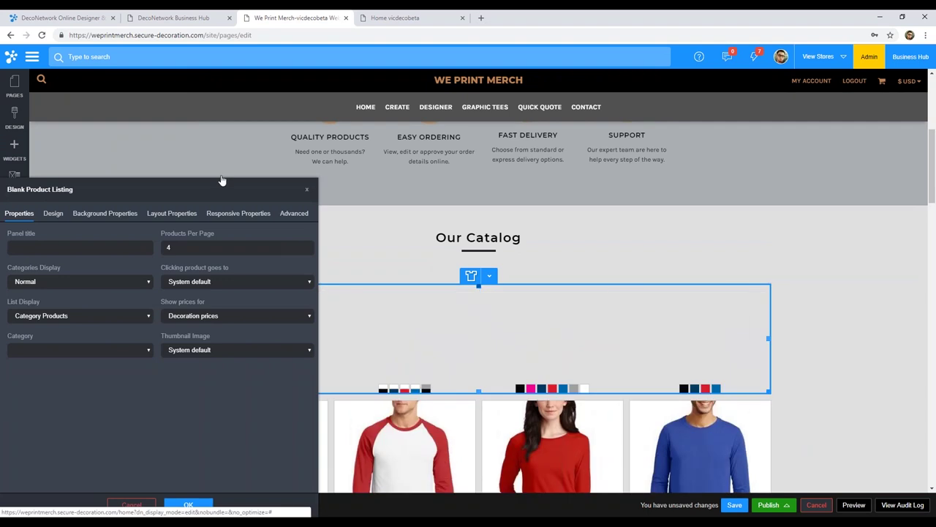
Set the new product listing to show 6 products per page.
scroll(460, 293, "down", 1)
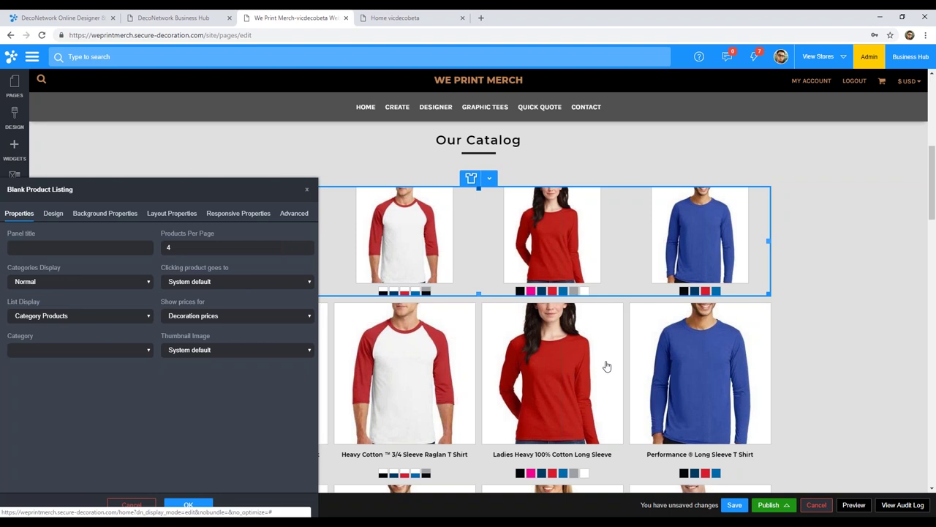
scroll(485, 297, "up", 1)
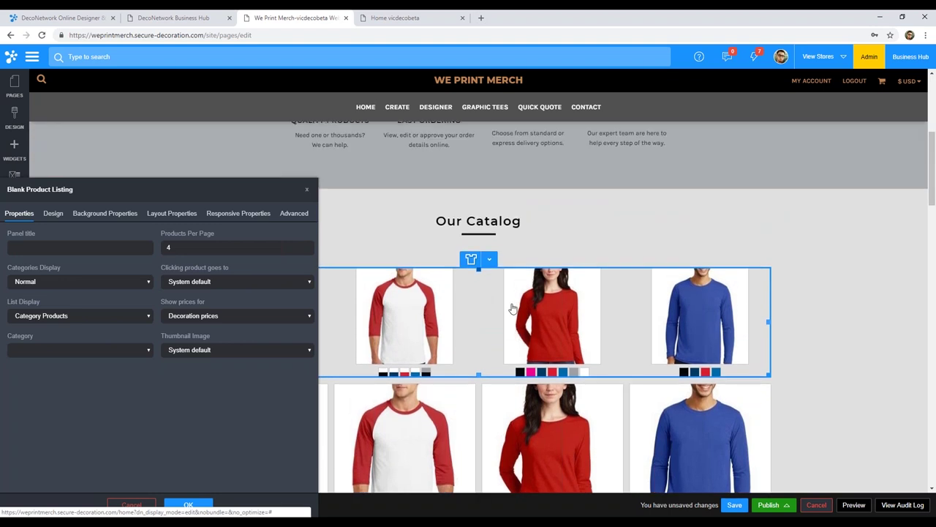
left_click(163, 246)
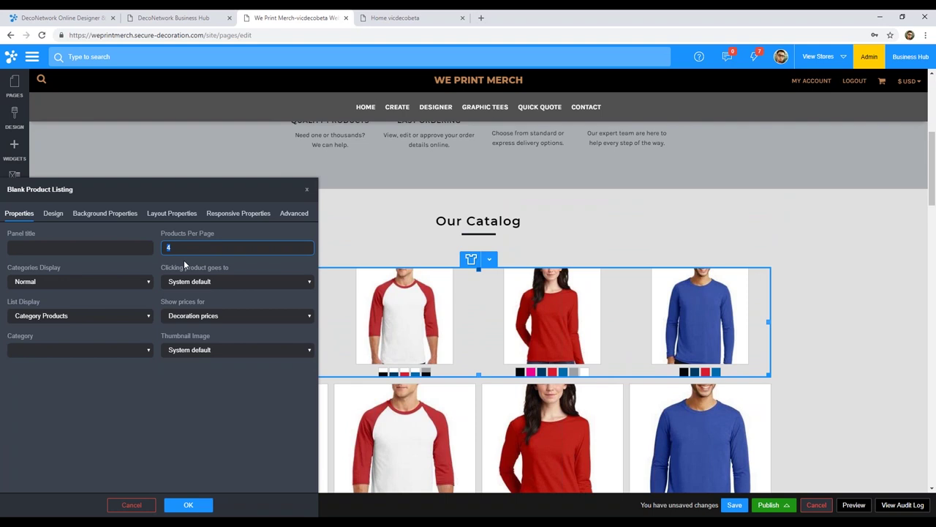
type("6")
left_click_drag(183, 253, 206, 242)
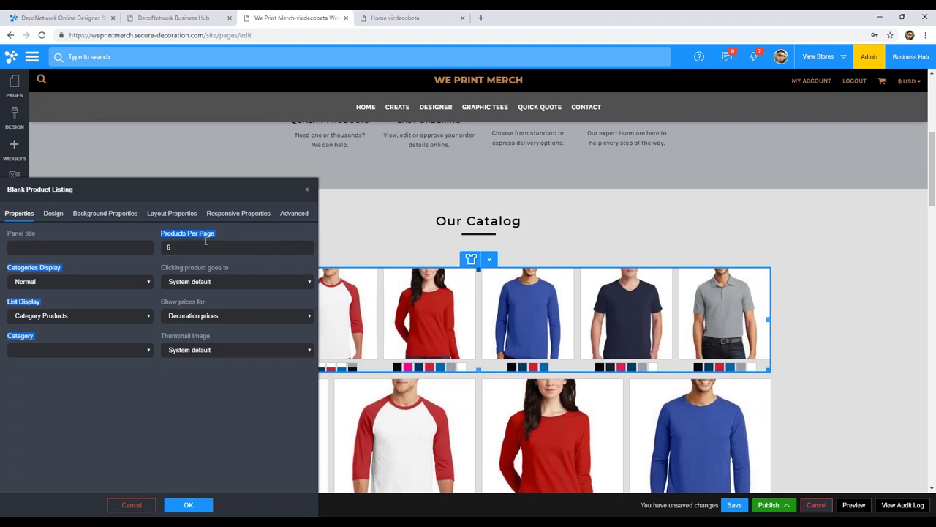
left_click(218, 242)
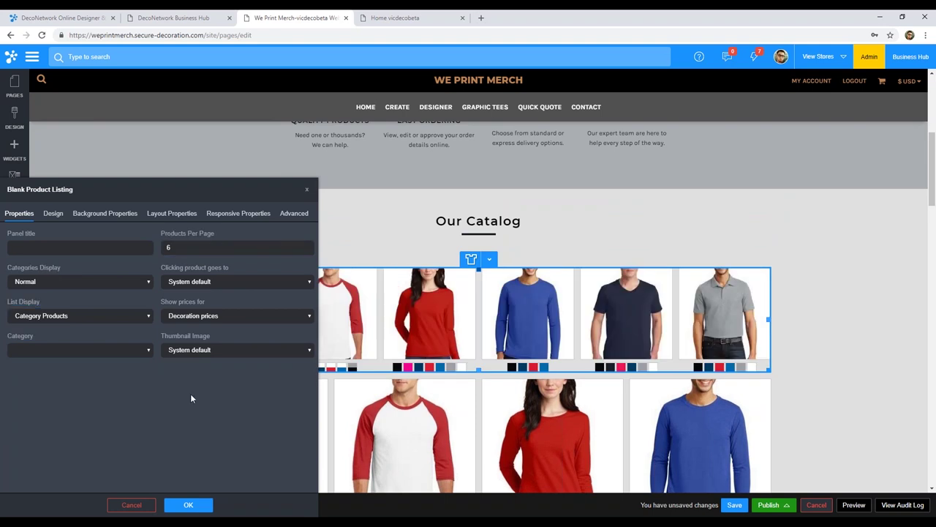
Try the Masonry and Collage layouts on the new blank product listing.
left_click(53, 216)
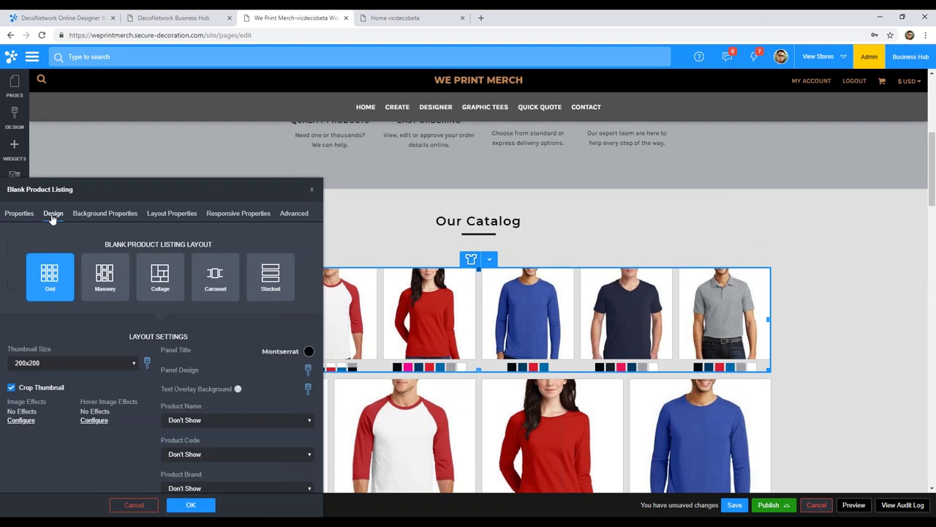
left_click(105, 291)
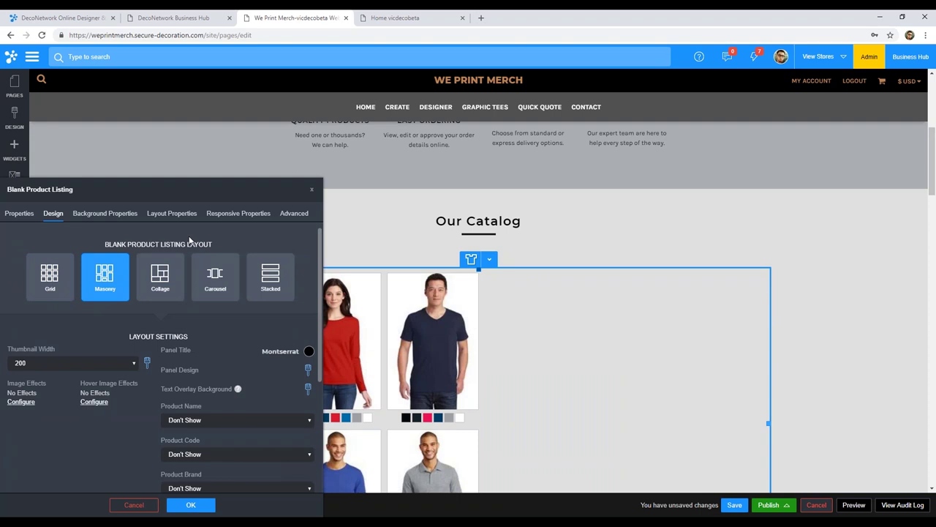
left_click(167, 273)
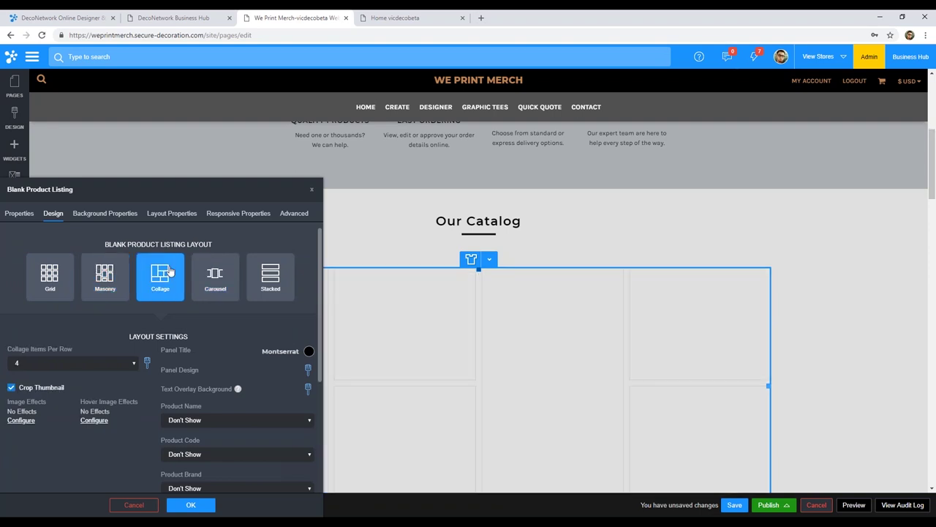